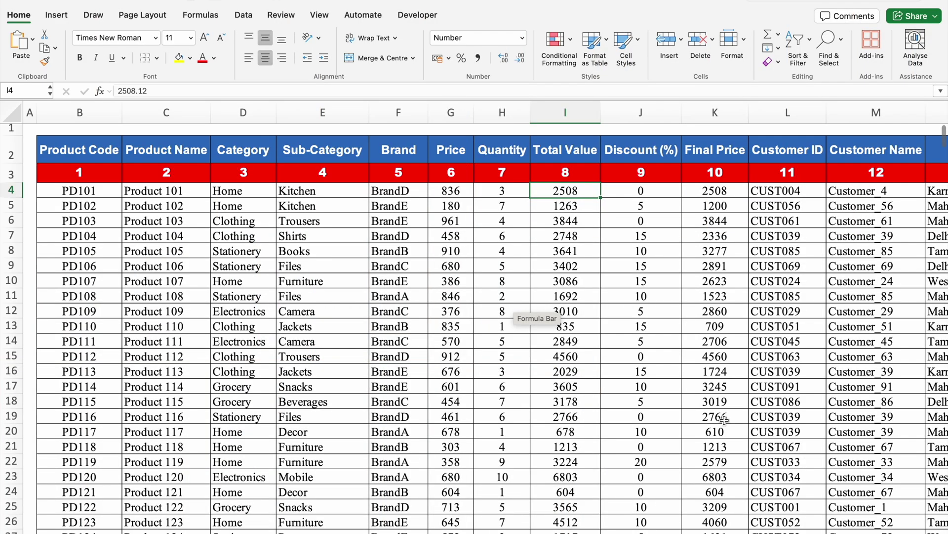
- Look over the product data table, across its numbered columns and down to its last rows
{"action": "key", "text": "Left"}
{"action": "key", "text": "Up"}
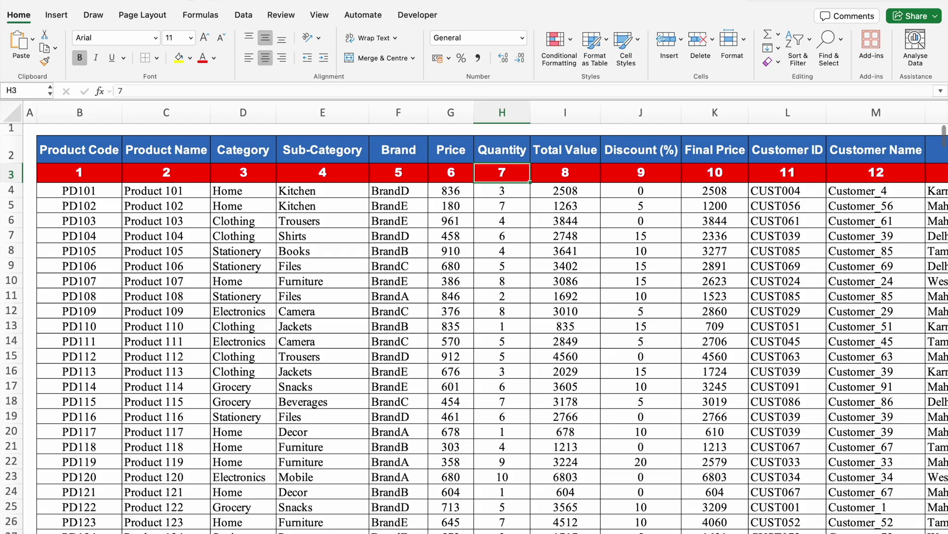
{"action": "scroll", "coordinate": [403, 447], "scroll_direction": "right", "scroll_amount": 10}
{"action": "scroll", "coordinate": [474, 326], "scroll_direction": "left", "scroll_amount": 10}
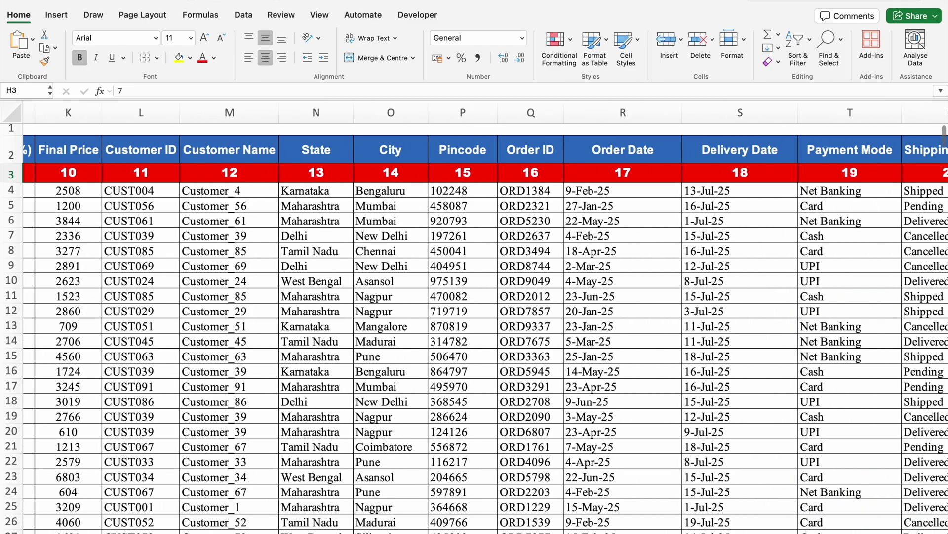
{"action": "scroll", "coordinate": [475, 326], "scroll_direction": "down", "scroll_amount": 20}
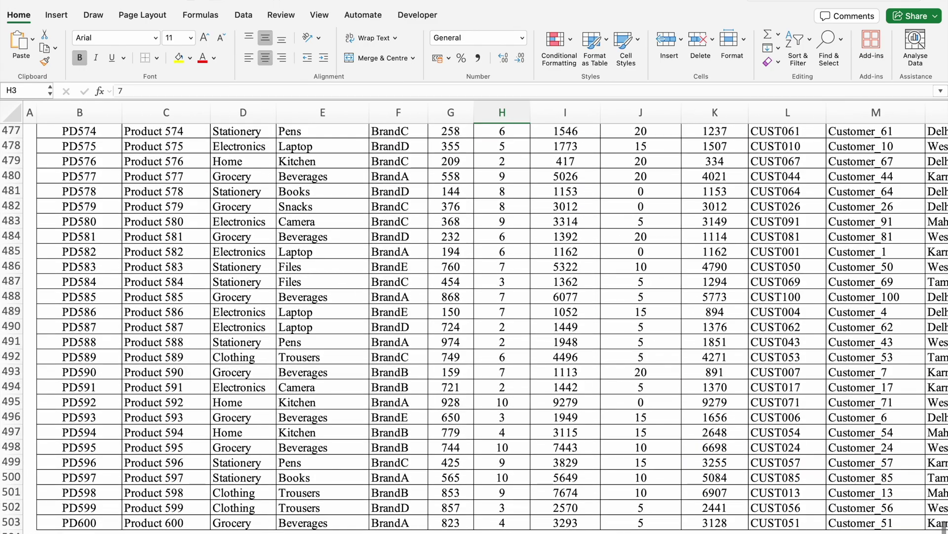
{"action": "scroll", "coordinate": [480, 270], "scroll_direction": "up", "scroll_amount": 20}
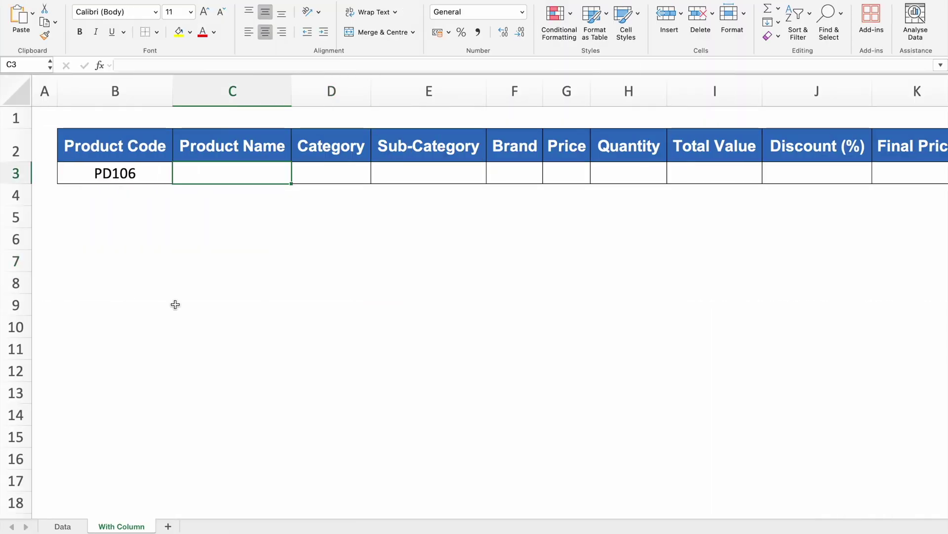
- Enter =COLUMN() in cell C6 of the With Column sheet and check it against columns A to C
{"action": "left_click", "coordinate": [231, 242]}
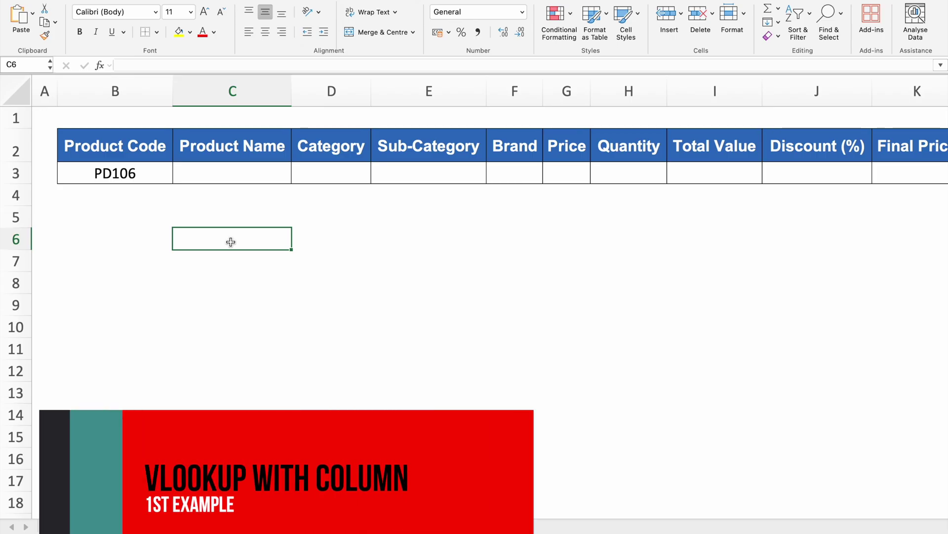
{"action": "type", "text": "=COLUMN("}
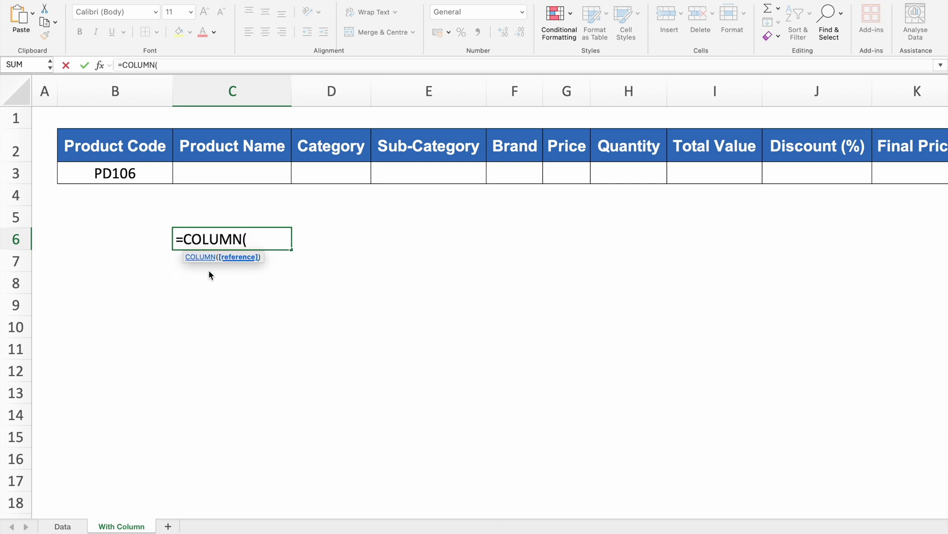
{"action": "type", "text": ")"}
{"action": "key", "text": "Return"}
{"action": "left_click", "coordinate": [259, 238]}
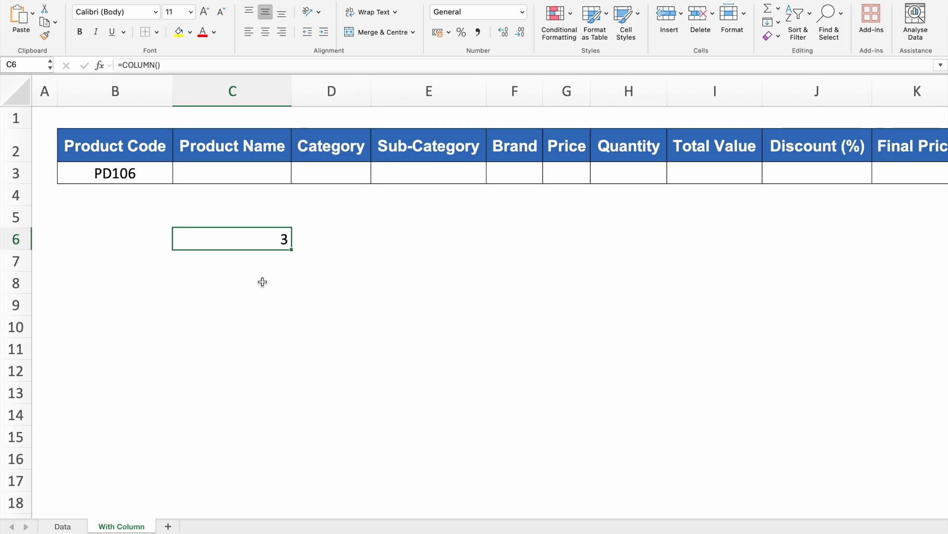
{"action": "left_click", "coordinate": [43, 231]}
{"action": "left_click", "coordinate": [110, 229]}
{"action": "left_click", "coordinate": [233, 238]}
- Change the formula in C6 to =COLUMN()-1 and fill it across row 6 through column I
{"action": "double_click", "coordinate": [264, 240]}
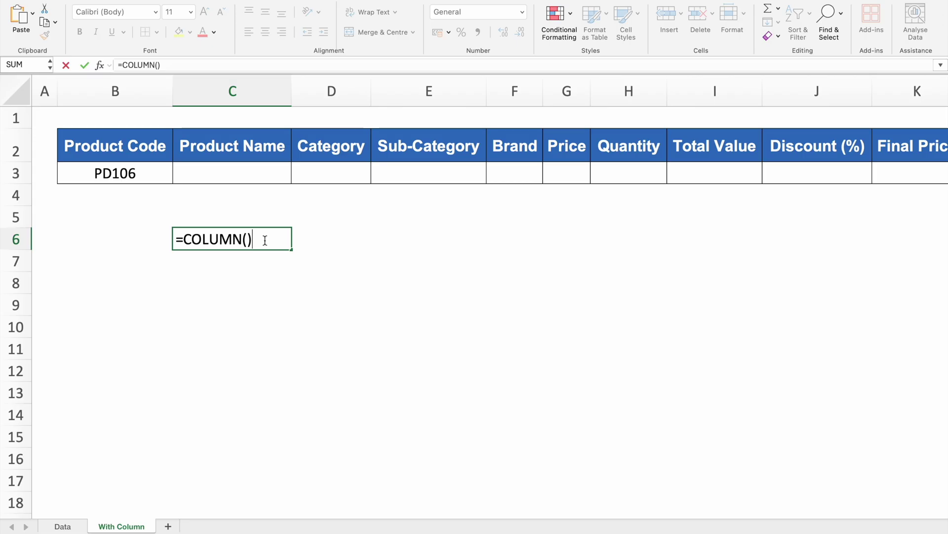
{"action": "type", "text": "-1"}
{"action": "key", "text": "Return"}
{"action": "left_click", "coordinate": [267, 244]}
{"action": "left_click_drag", "start_coordinate": [293, 250], "coordinate": [816, 252]}
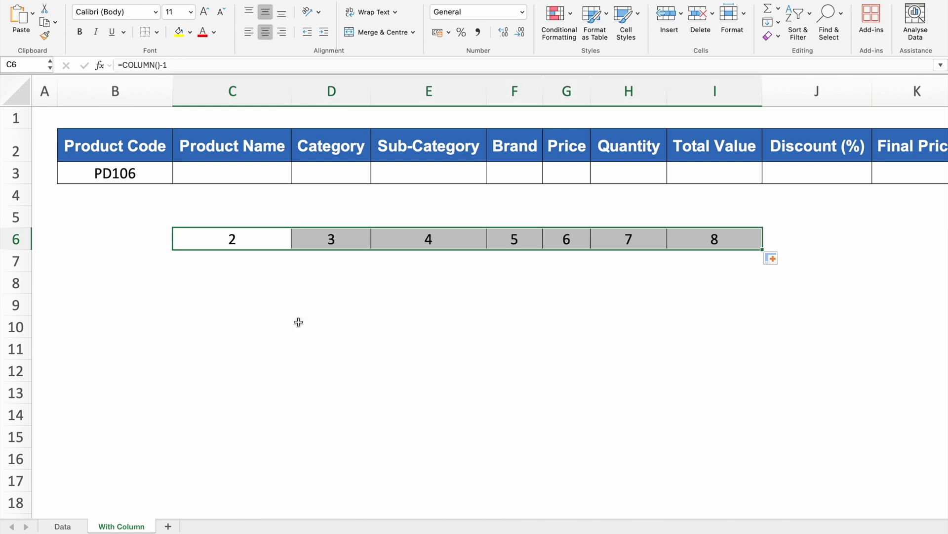
- Clear the test formulas from row 6
{"action": "left_click", "coordinate": [248, 245]}
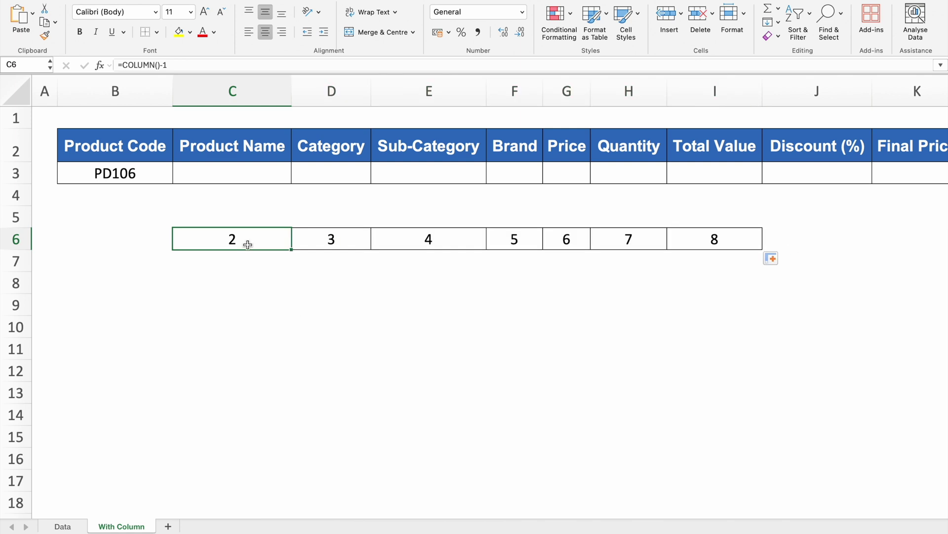
{"action": "left_click", "coordinate": [22, 242]}
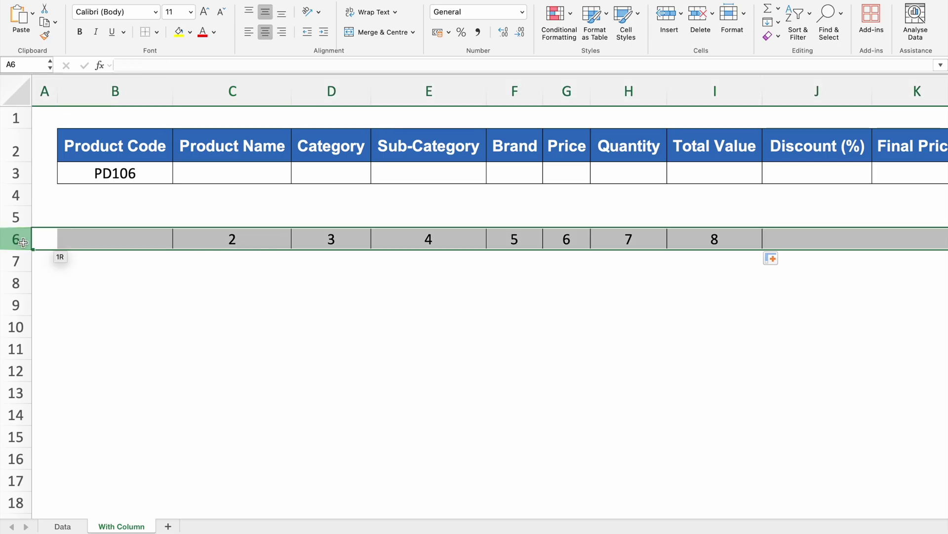
{"action": "key", "text": "Delete"}
- Start a VLOOKUP formula in C3 under Product Name with the column-locked lookup value $B3
{"action": "left_click", "coordinate": [213, 172]}
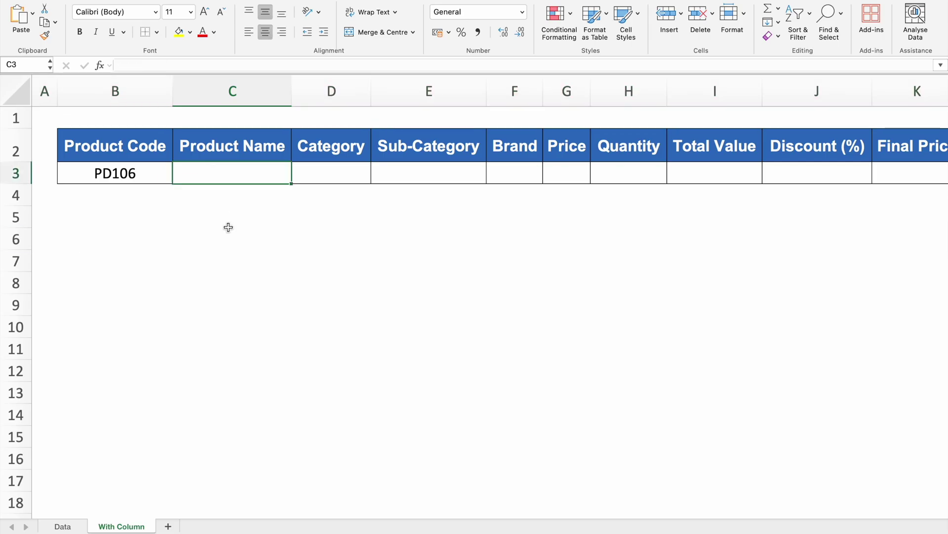
{"action": "type", "text": "=VL"}
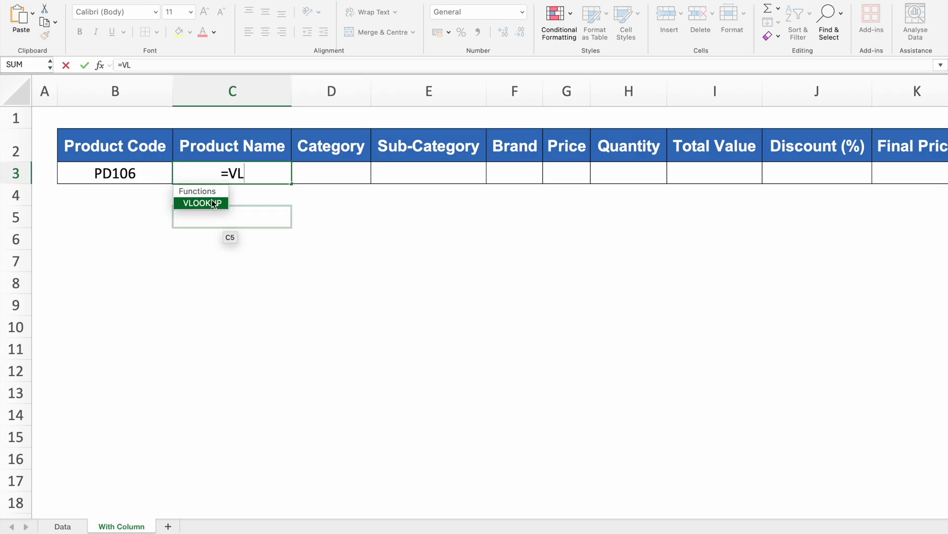
{"action": "double_click", "coordinate": [211, 200]}
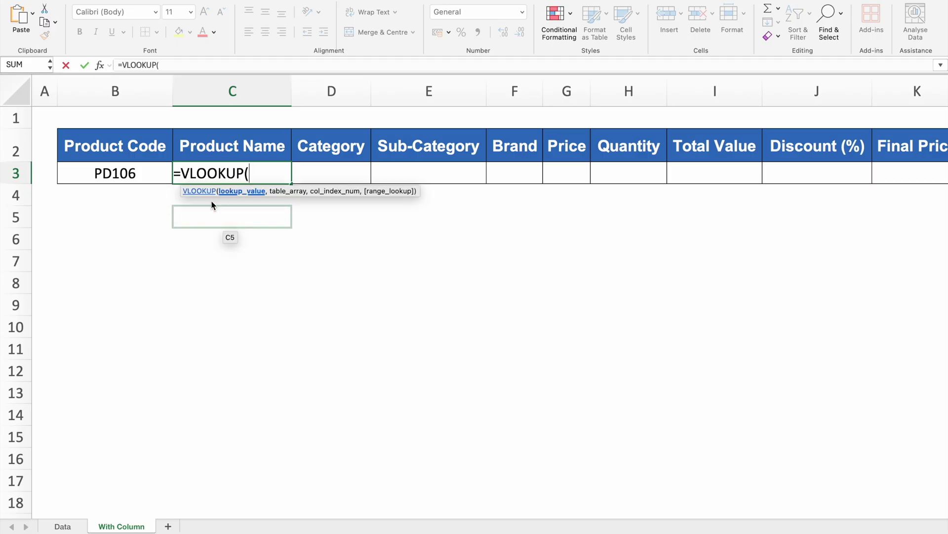
{"action": "left_click", "coordinate": [142, 173]}
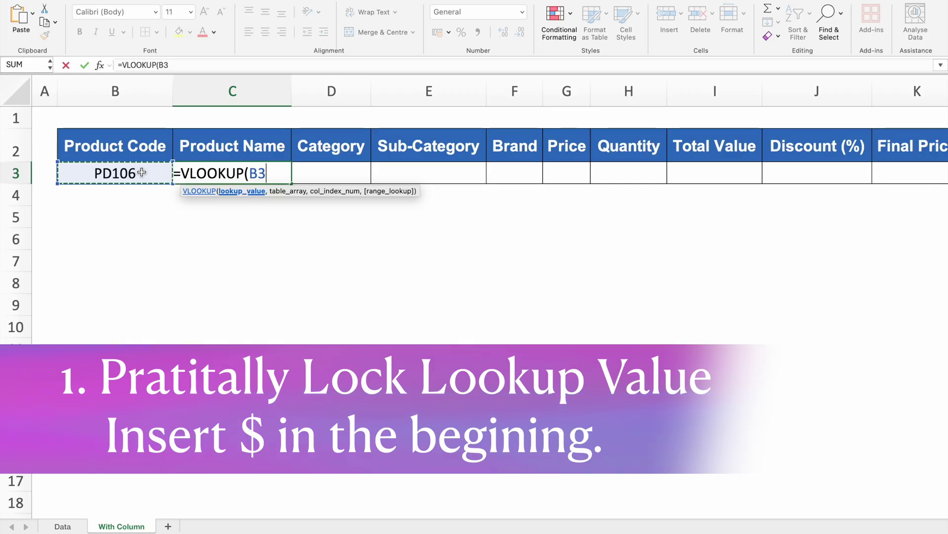
{"action": "key", "text": "Left"}
{"action": "key", "text": "Left"}
{"action": "type", "text": "$"}
{"action": "key", "text": "Right"}
{"action": "key", "text": "Right"}
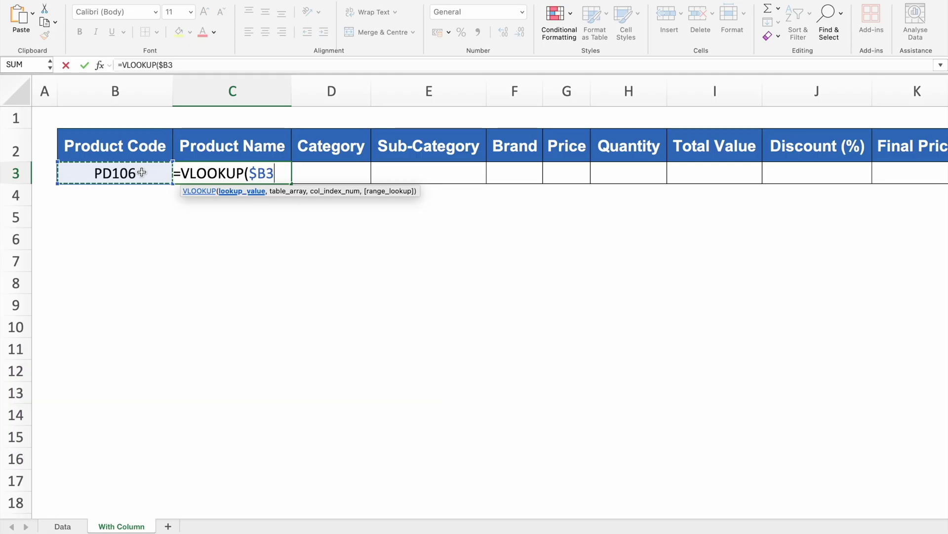
{"action": "type", "text": ","}
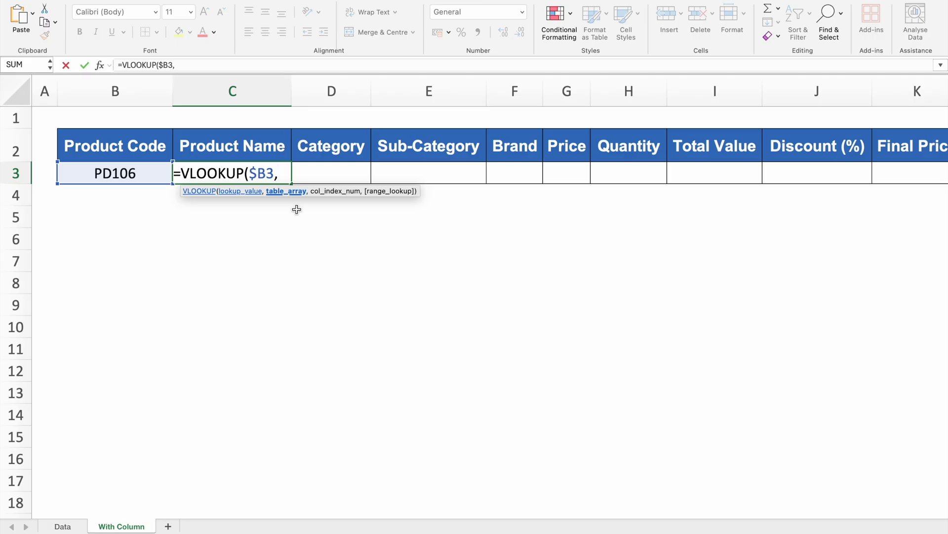
- Set the VLOOKUP table array to the locked whole columns Data!$B:$AA
{"action": "left_click", "coordinate": [63, 527]}
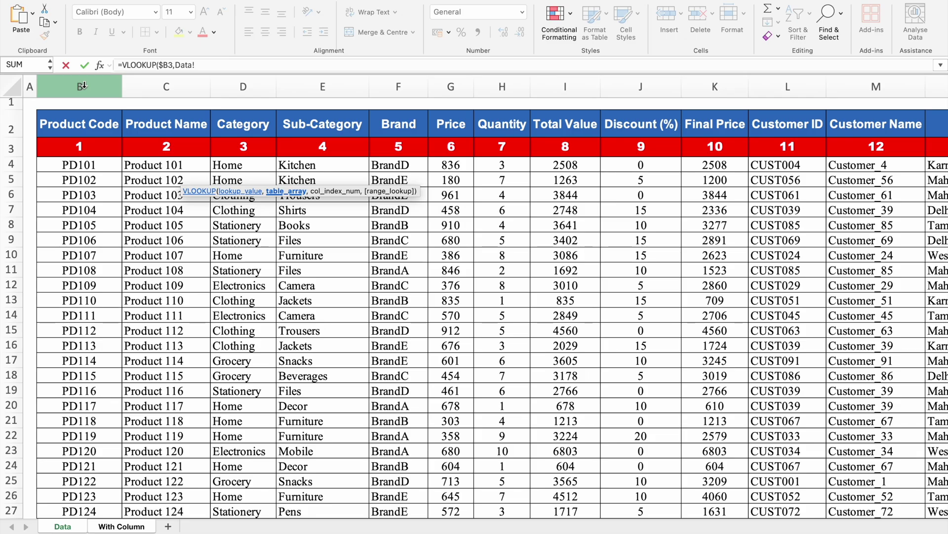
{"action": "left_click_drag", "start_coordinate": [82, 84], "coordinate": [756, 101]}
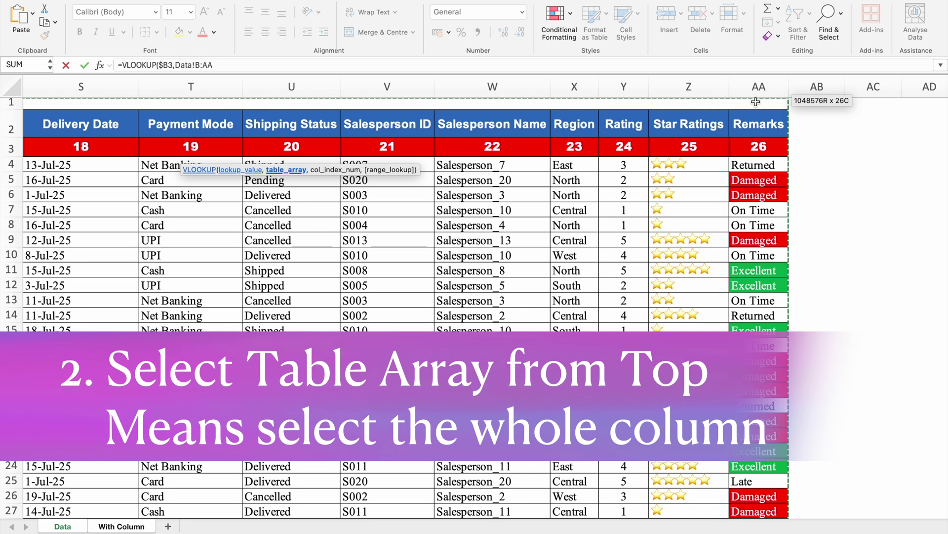
{"action": "key", "text": "F4"}
{"action": "type", "text": ","}
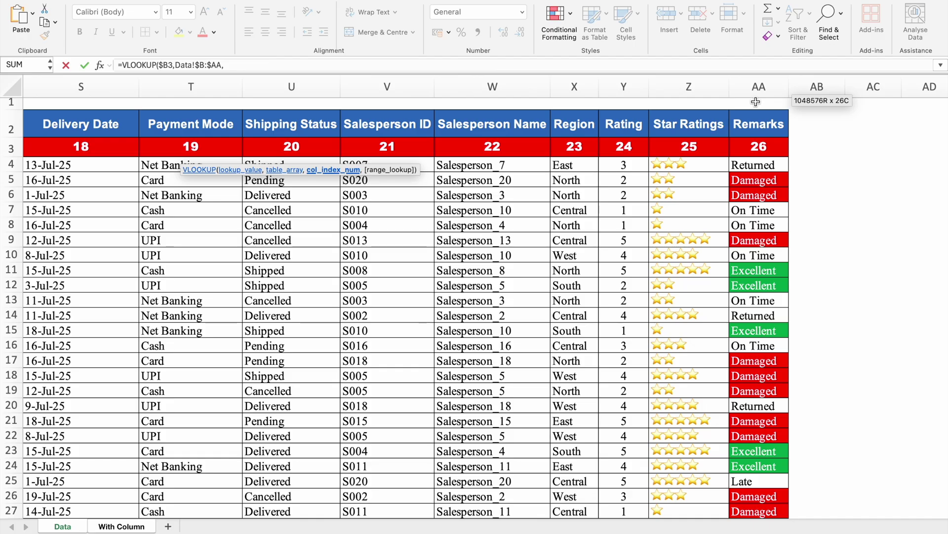
- Complete the VLOOKUP in C3 with column index 2 and 0 for an exact match
{"action": "type", "text": "2,"}
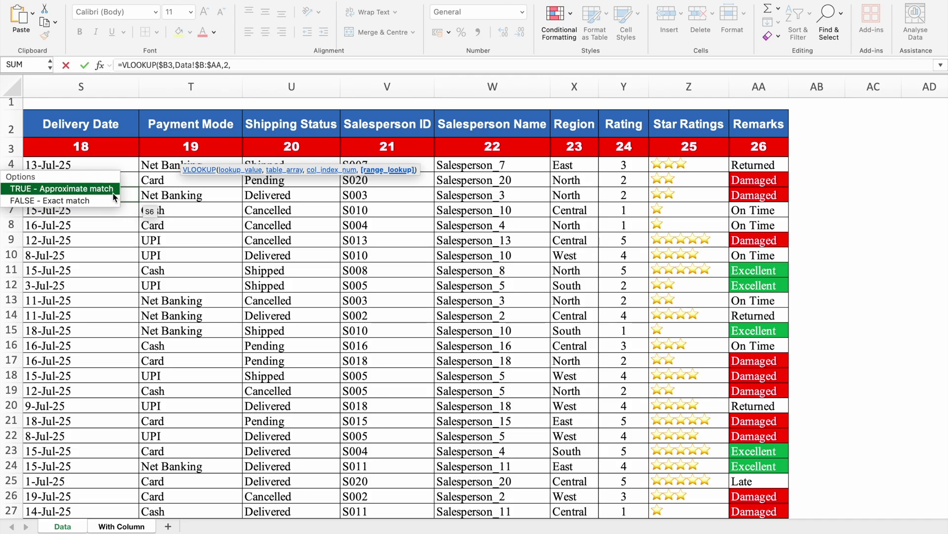
{"action": "double_click", "coordinate": [112, 202]}
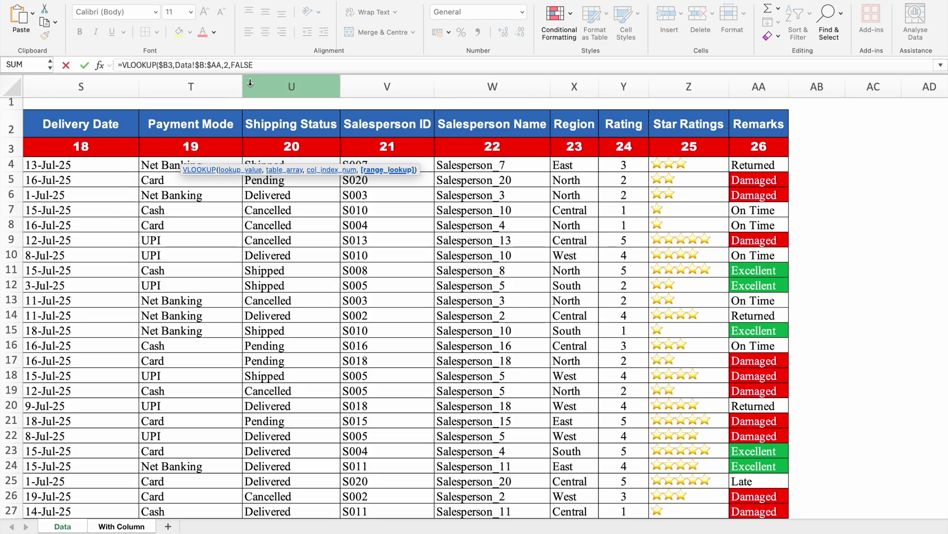
{"action": "left_click", "coordinate": [271, 65]}
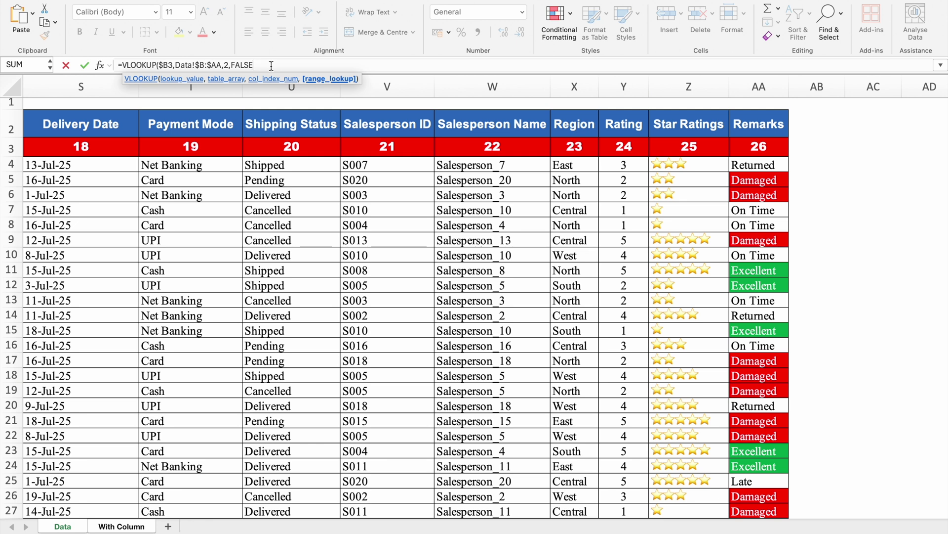
{"action": "key", "text": "BackSpace"}
{"action": "key", "text": "BackSpace"}
{"action": "key", "text": "BackSpace"}
{"action": "key", "text": "BackSpace"}
{"action": "key", "text": "BackSpace"}
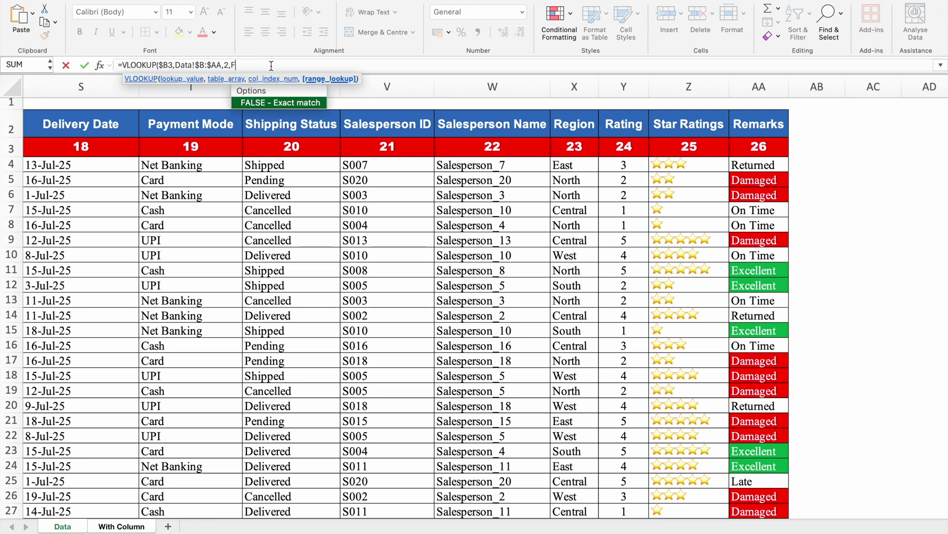
{"action": "type", "text": "0"}
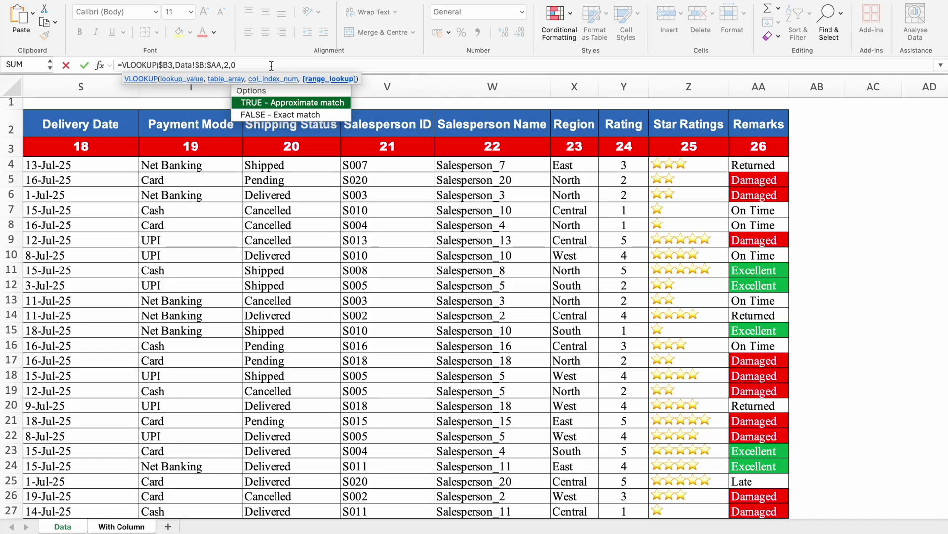
{"action": "type", "text": ")"}
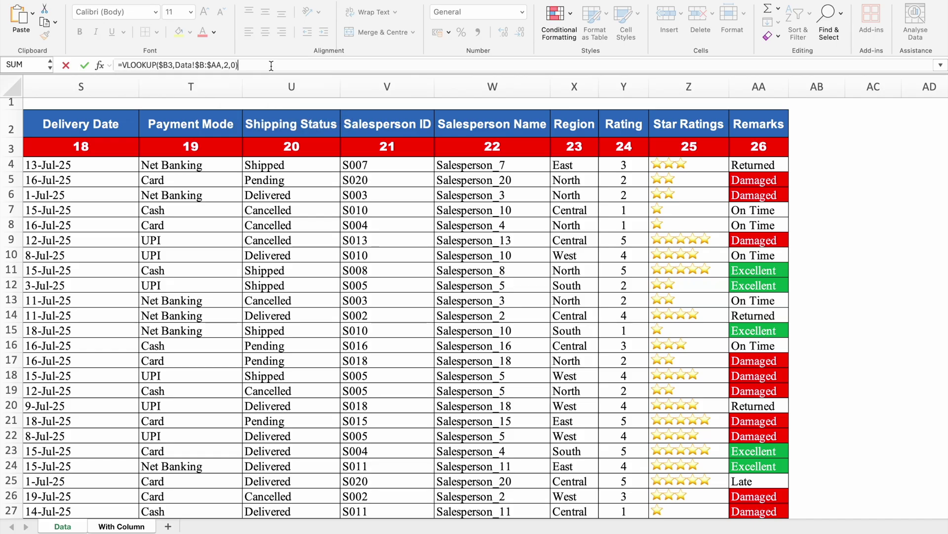
{"action": "key", "text": "Return"}
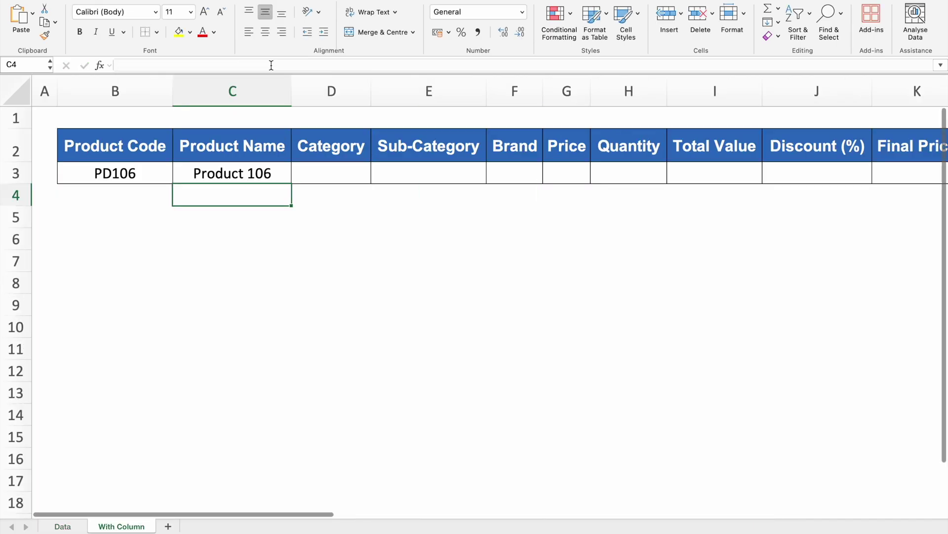
- Clear the product code in B3 to test the Product Name lookup with an empty lookup value
{"action": "left_click", "coordinate": [250, 170]}
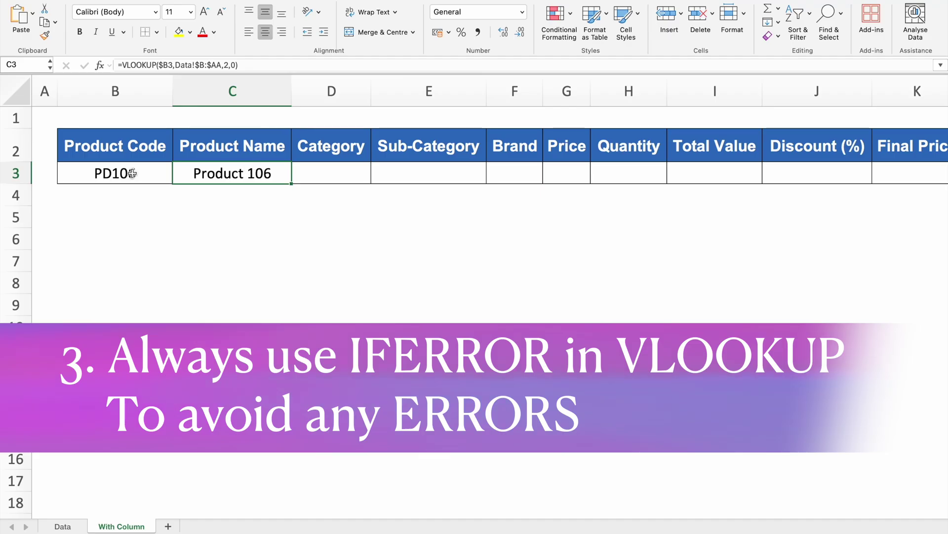
{"action": "left_click", "coordinate": [132, 173]}
{"action": "key", "text": "Delete"}
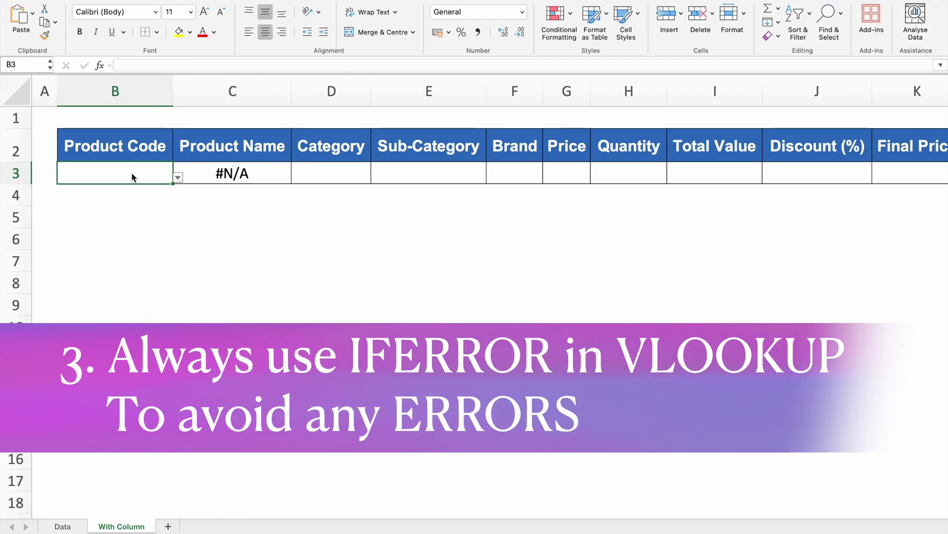
- Wrap the VLOOKUP in C3 in IFERROR with an empty string ("") as the value if error
{"action": "left_click", "coordinate": [235, 171]}
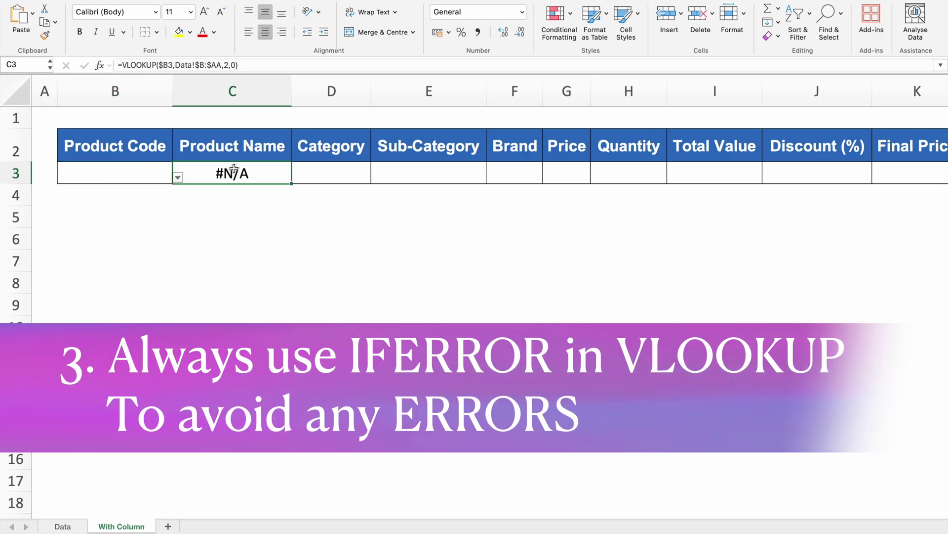
{"action": "double_click", "coordinate": [206, 171]}
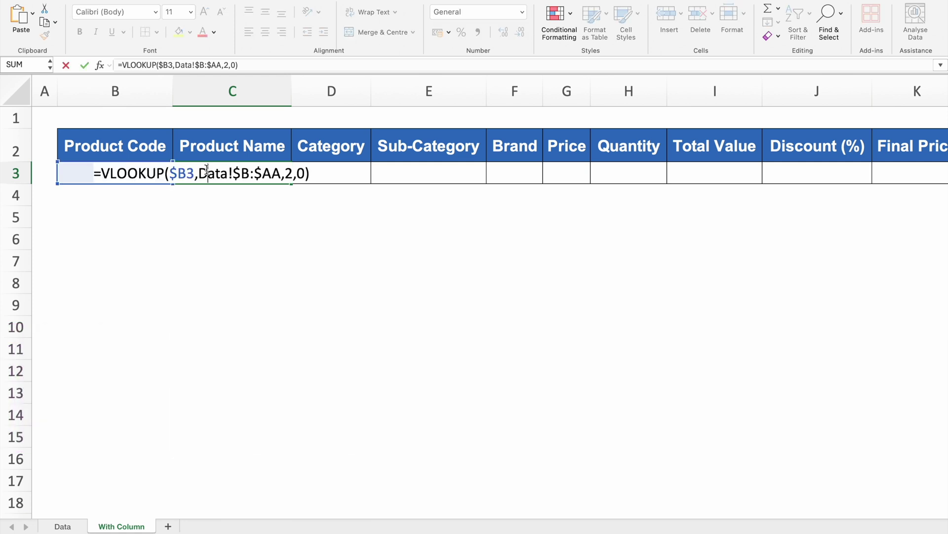
{"action": "left_click", "coordinate": [101, 173]}
{"action": "type", "text": "IFE"}
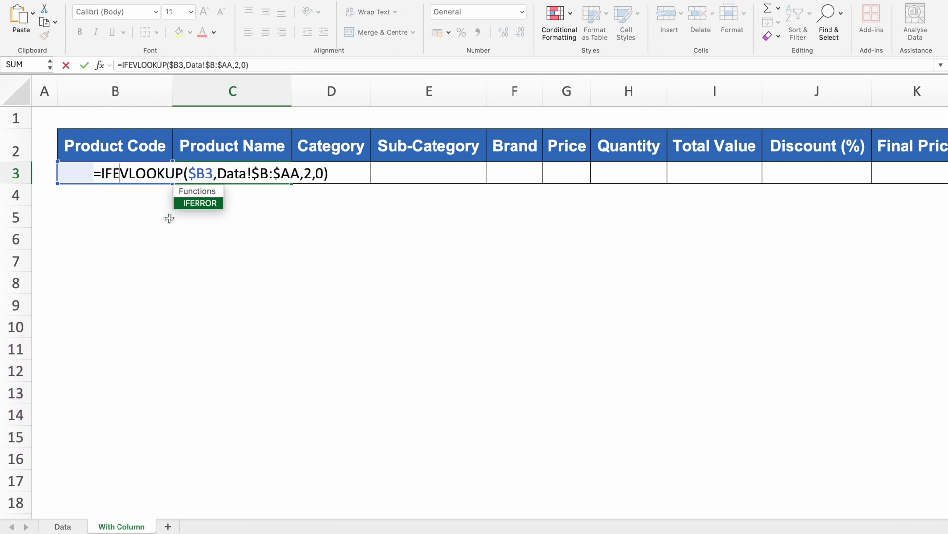
{"action": "double_click", "coordinate": [192, 205]}
{"action": "left_click", "coordinate": [318, 173]}
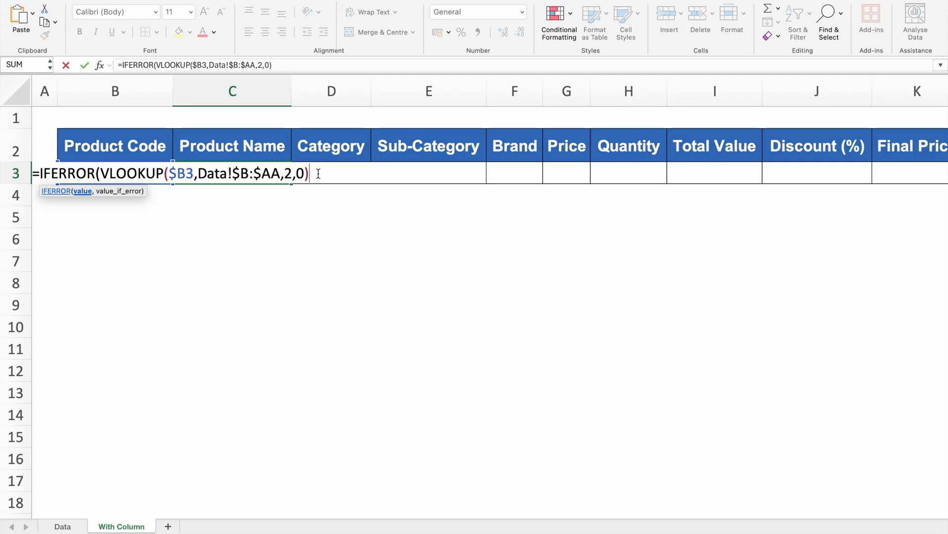
{"action": "type", "text": ",\"\""}
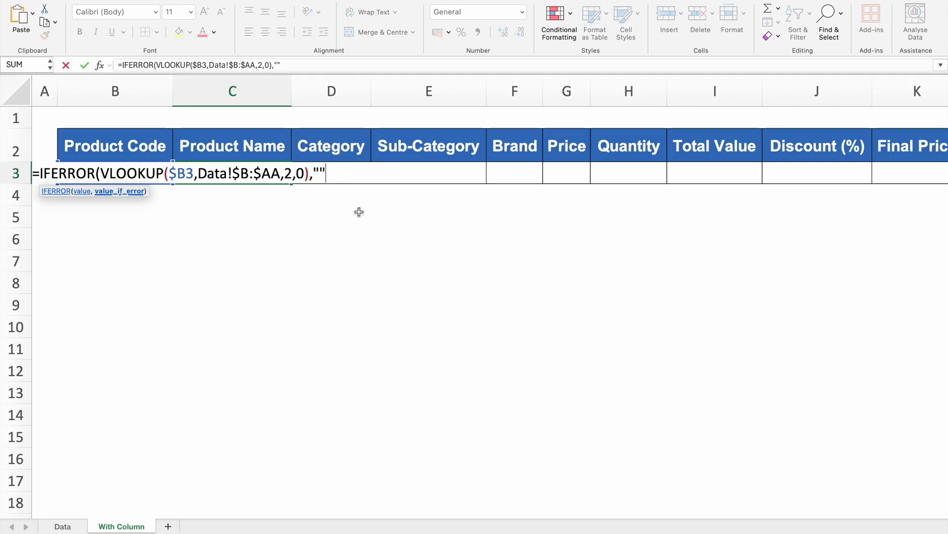
{"action": "type", "text": ")"}
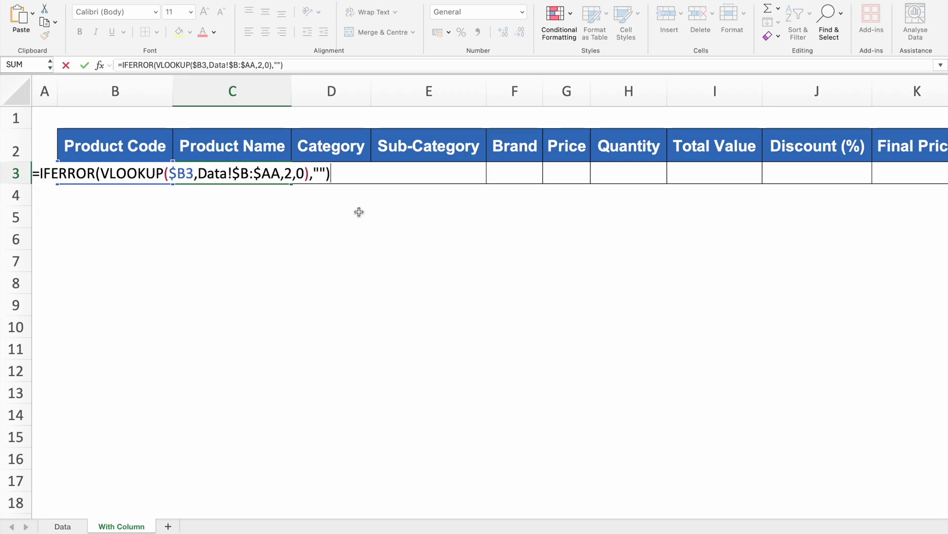
{"action": "key", "text": "Return"}
{"action": "left_click", "coordinate": [227, 177]}
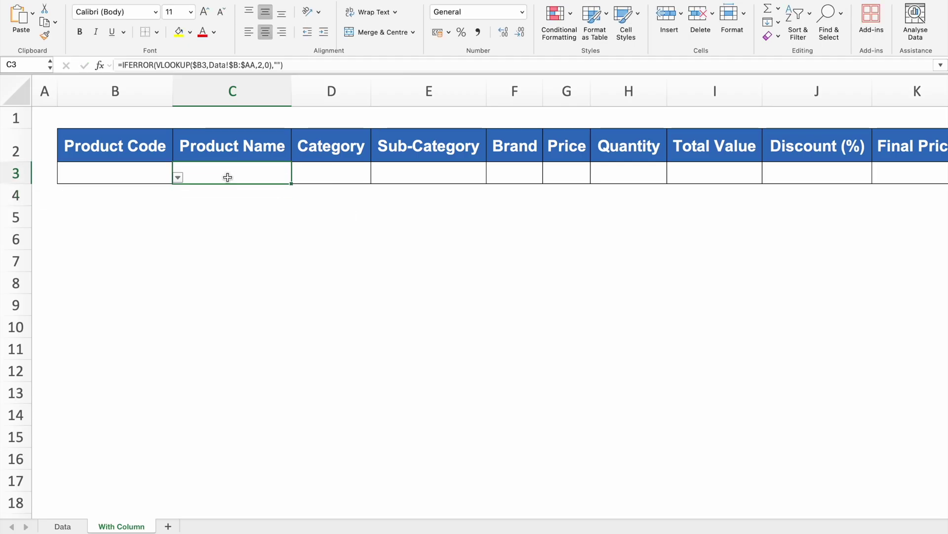
- Choose product code PD108 in B3 to test the error-handled Product Name lookup
{"action": "left_click", "coordinate": [170, 175]}
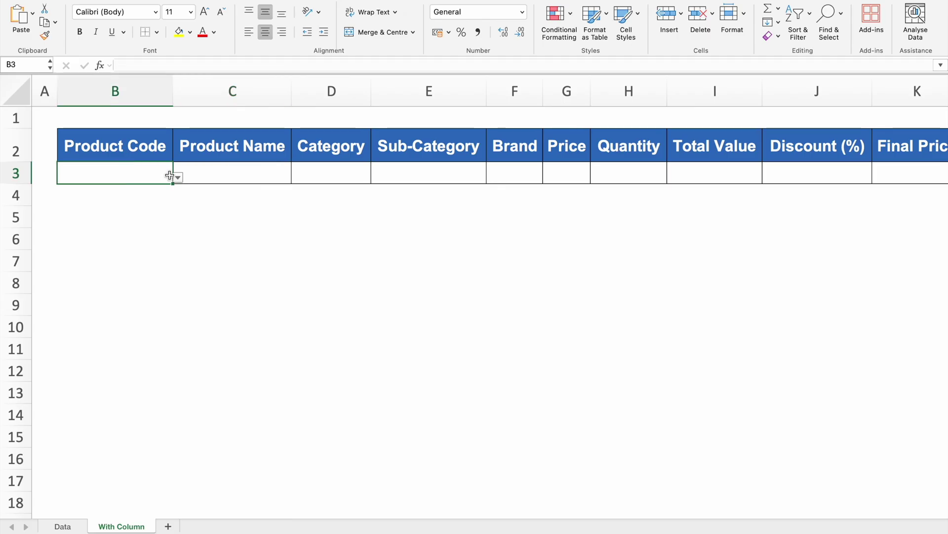
{"action": "left_click", "coordinate": [178, 177]}
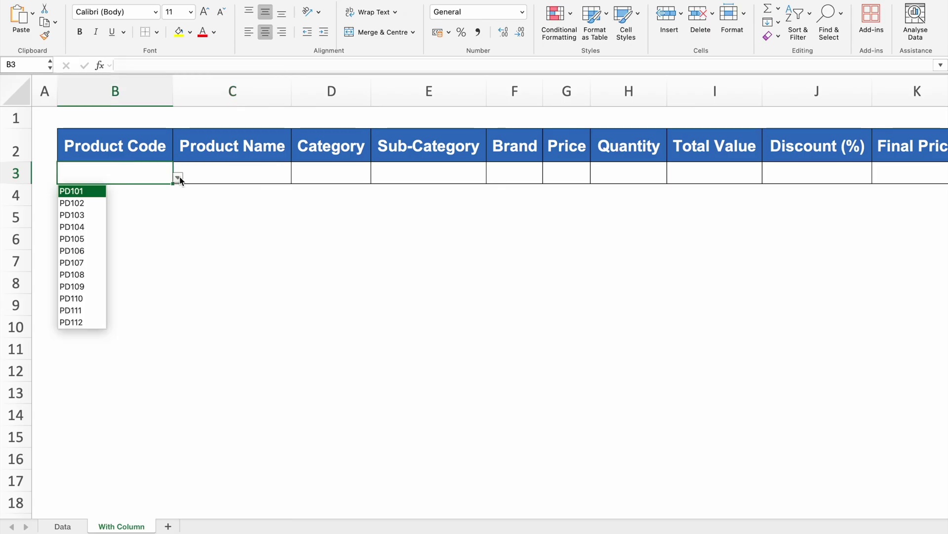
{"action": "left_click", "coordinate": [73, 275]}
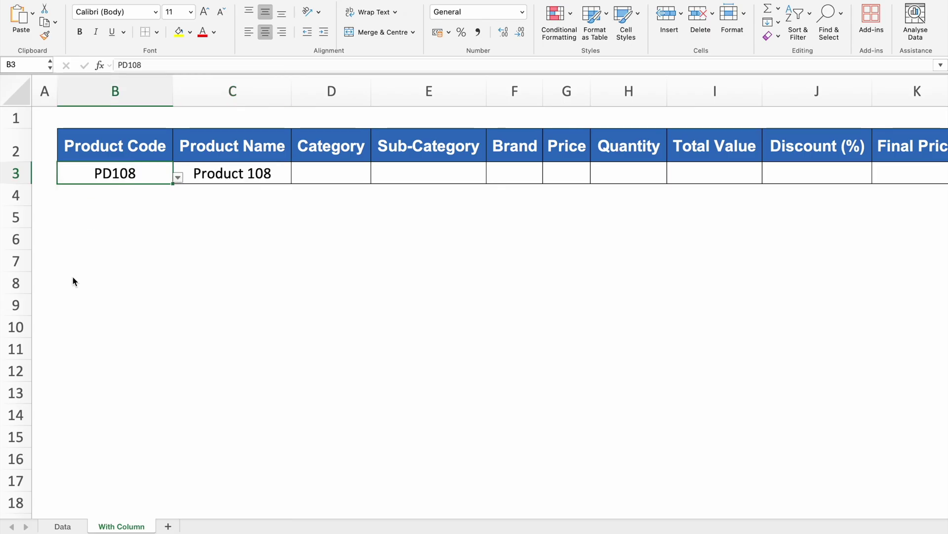
- Replace the fixed column index 2 in the C3 formula with COLUMN()-1
{"action": "left_click", "coordinate": [267, 173]}
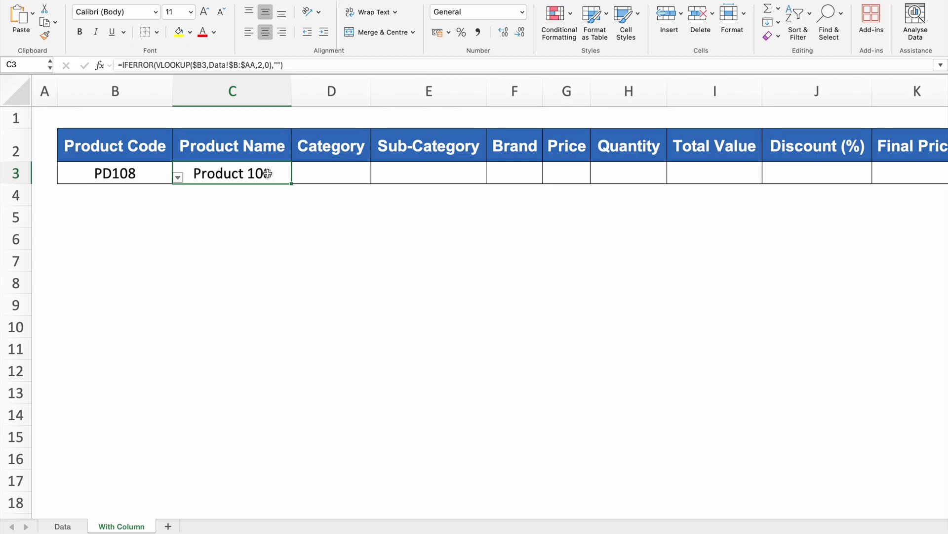
{"action": "double_click", "coordinate": [268, 173]}
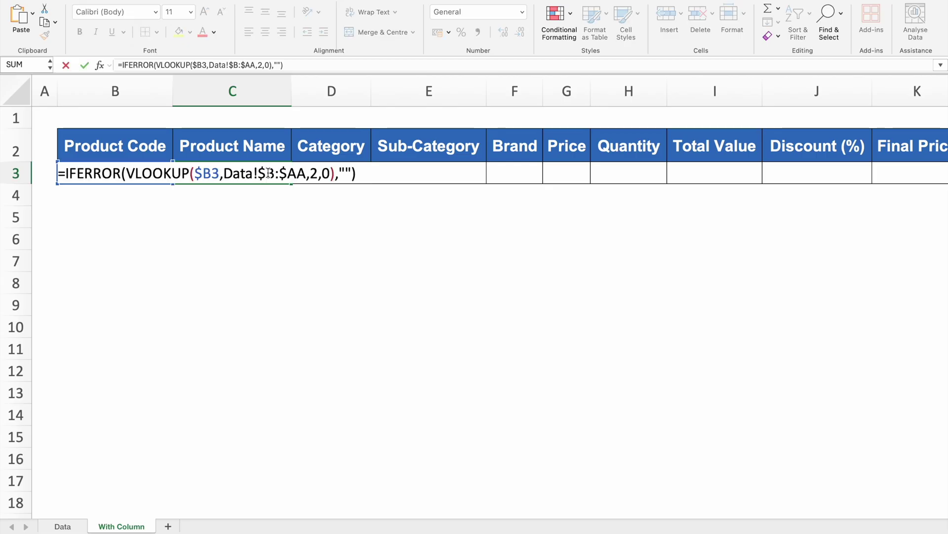
{"action": "left_click", "coordinate": [318, 173]}
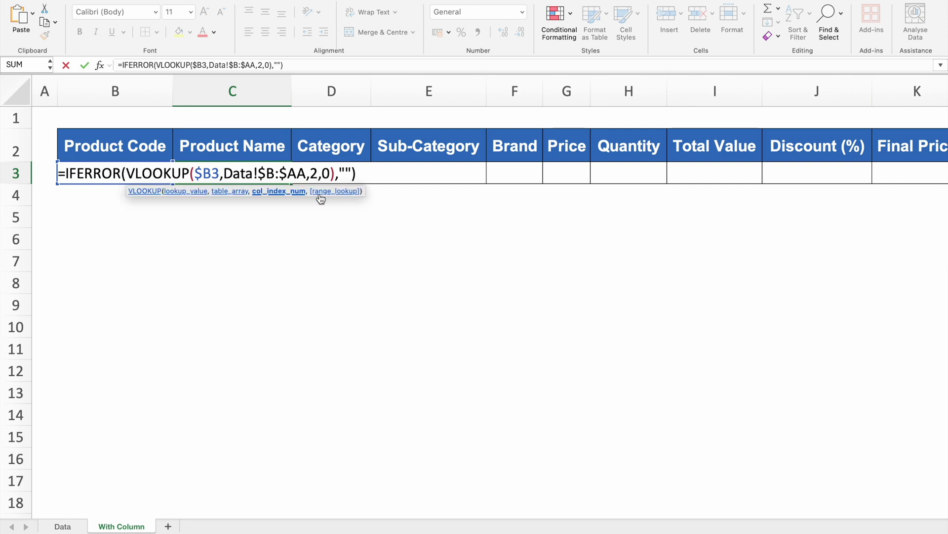
{"action": "key", "text": "BackSpace"}
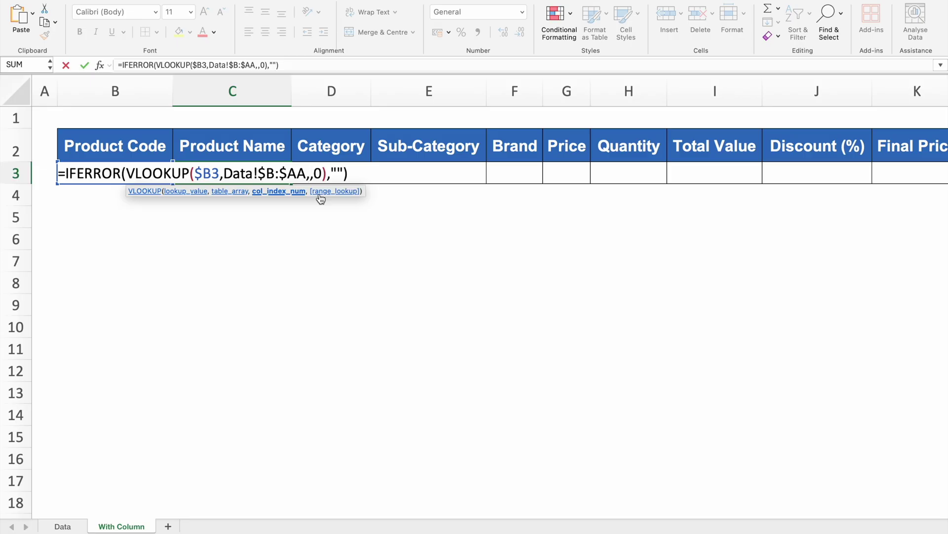
{"action": "type", "text": "COLUMN("}
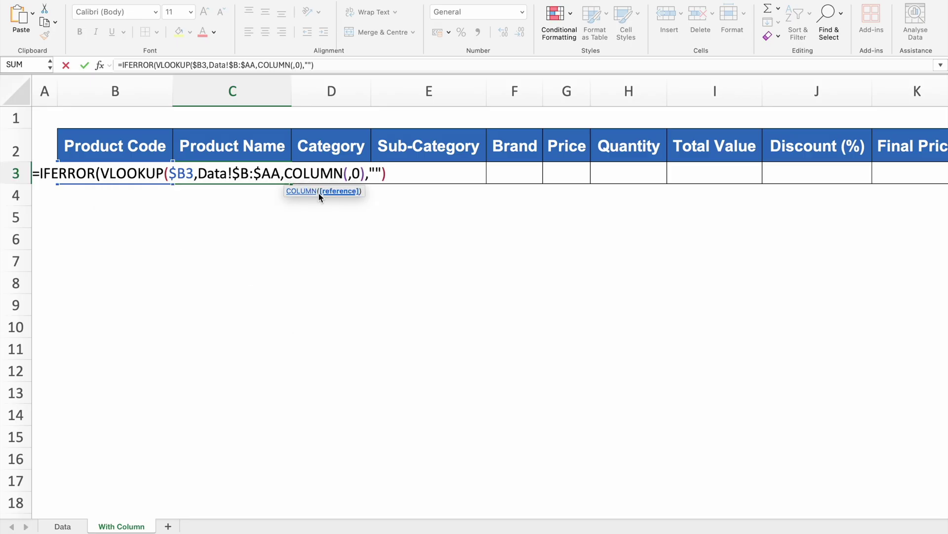
{"action": "type", "text": ")"}
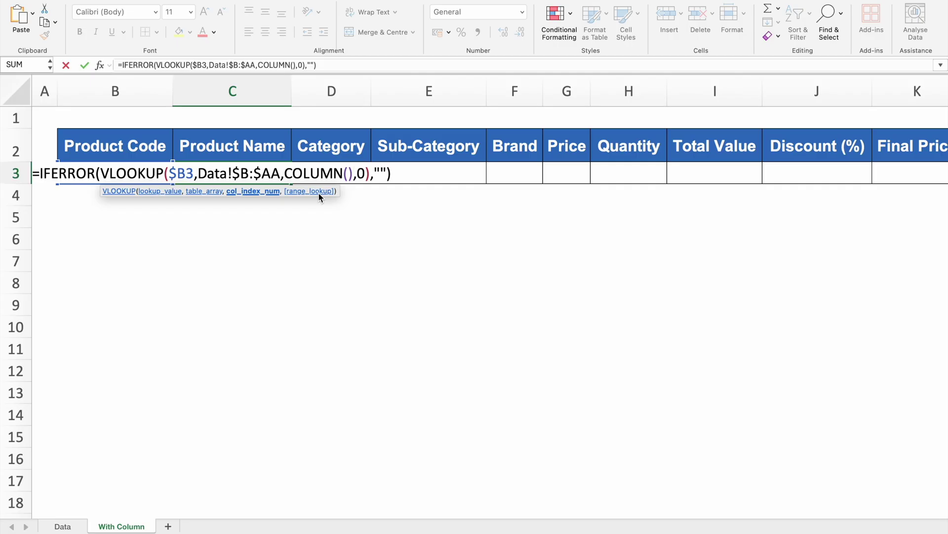
{"action": "type", "text": "-1"}
{"action": "key", "text": "Return"}
- Fill the C3 formula across row 3 through the Remarks column (AA)
{"action": "key", "text": "Up"}
{"action": "left_click_drag", "start_coordinate": [296, 187], "coordinate": [777, 191]}
{"action": "left_click", "coordinate": [581, 259]}
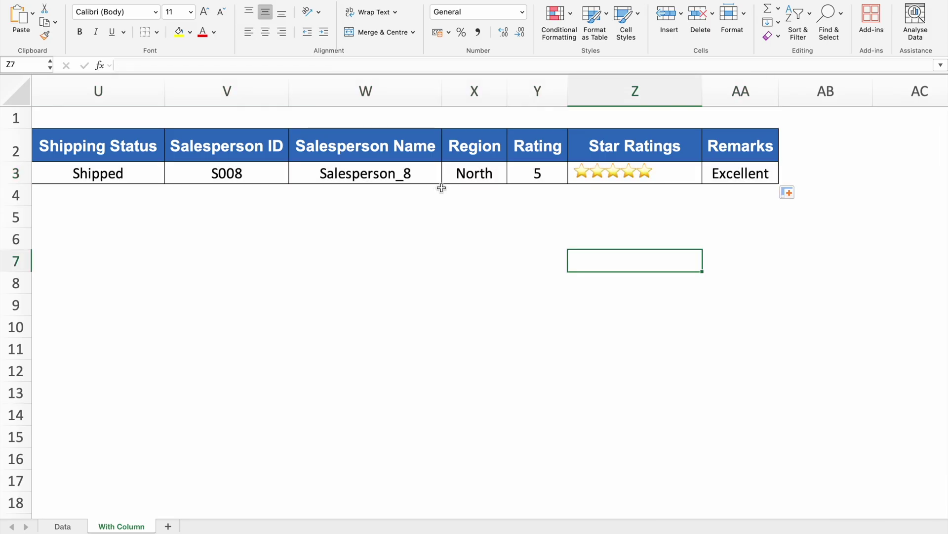
- Extend the product code series from B3 down to B14, ending at PD119
{"action": "left_click_drag", "start_coordinate": [714, 513], "coordinate": [134, 501]}
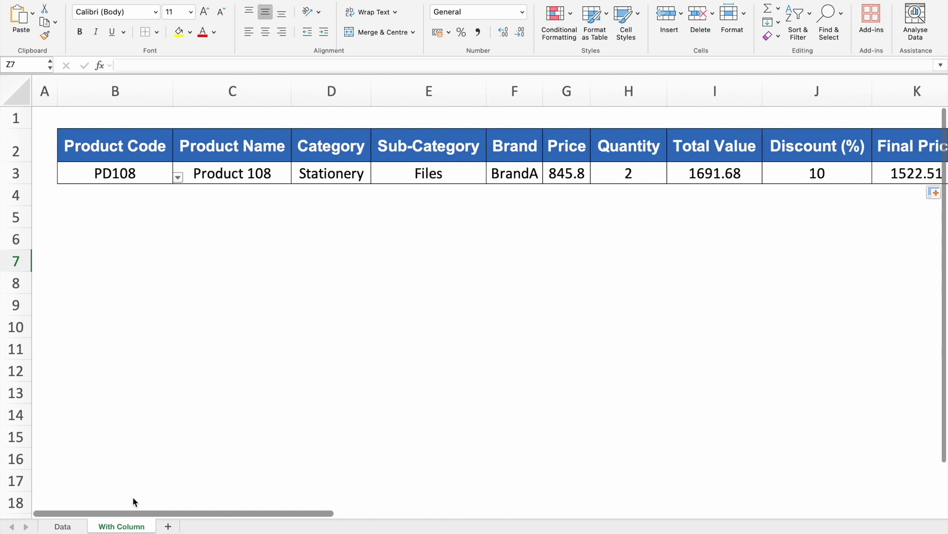
{"action": "left_click", "coordinate": [168, 174]}
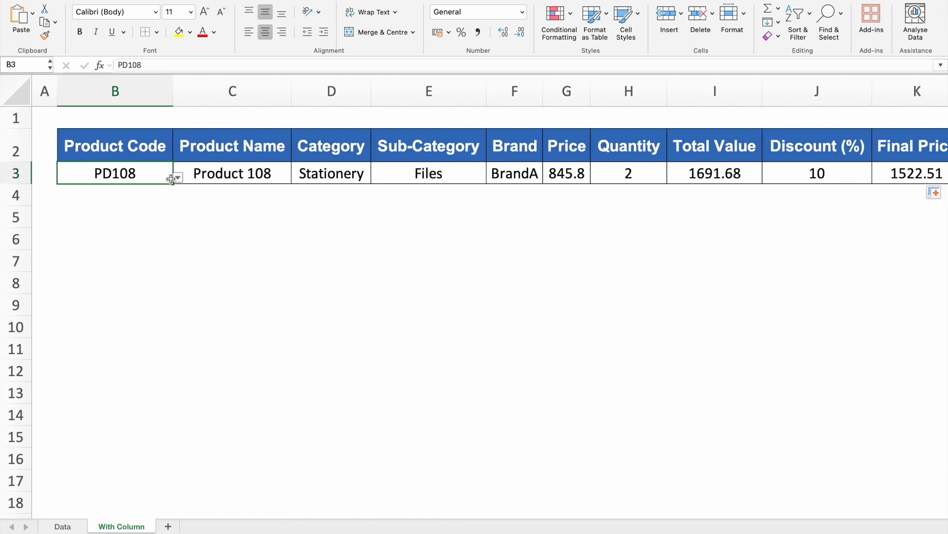
{"action": "left_click_drag", "start_coordinate": [173, 186], "coordinate": [174, 426]}
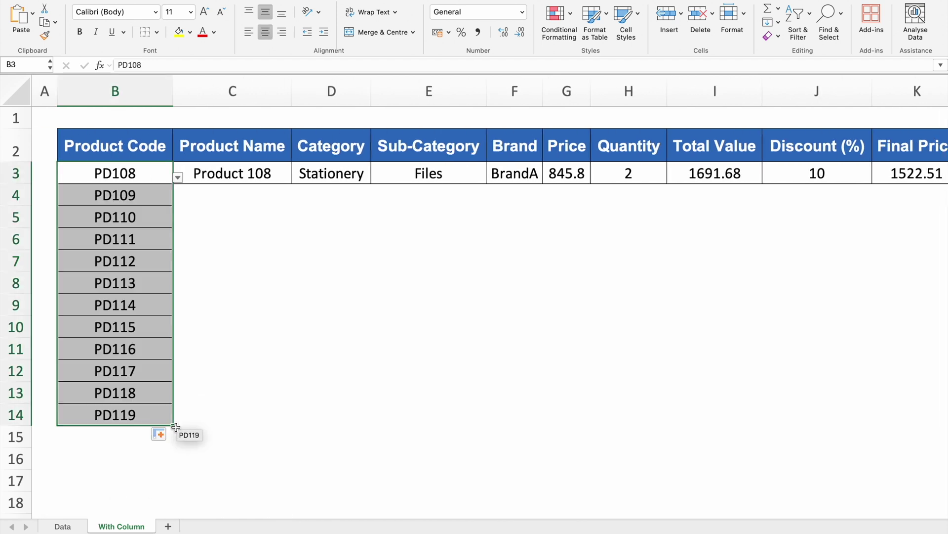
- Fill the lookup formula in C3:H3 down to row 14 and extend it across the remaining columns through Remarks
{"action": "left_click", "coordinate": [231, 175]}
{"action": "left_click_drag", "start_coordinate": [272, 178], "coordinate": [603, 174]}
{"action": "left_click_drag", "start_coordinate": [666, 184], "coordinate": [647, 433]}
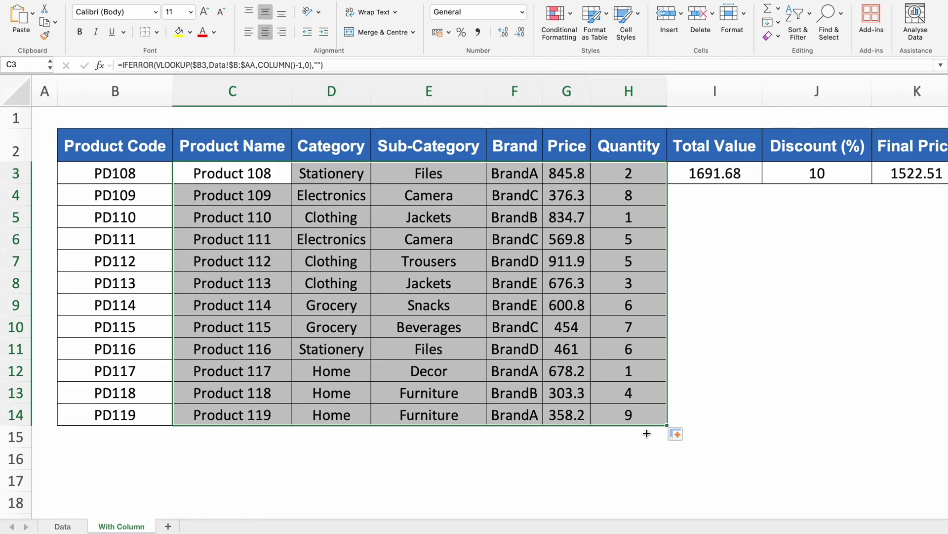
{"action": "left_click_drag", "start_coordinate": [667, 425], "coordinate": [778, 450]}
{"action": "scroll", "coordinate": [691, 509], "scroll_direction": "left", "scroll_amount": 10}
{"action": "scroll", "coordinate": [298, 519], "scroll_direction": "left", "scroll_amount": 5}
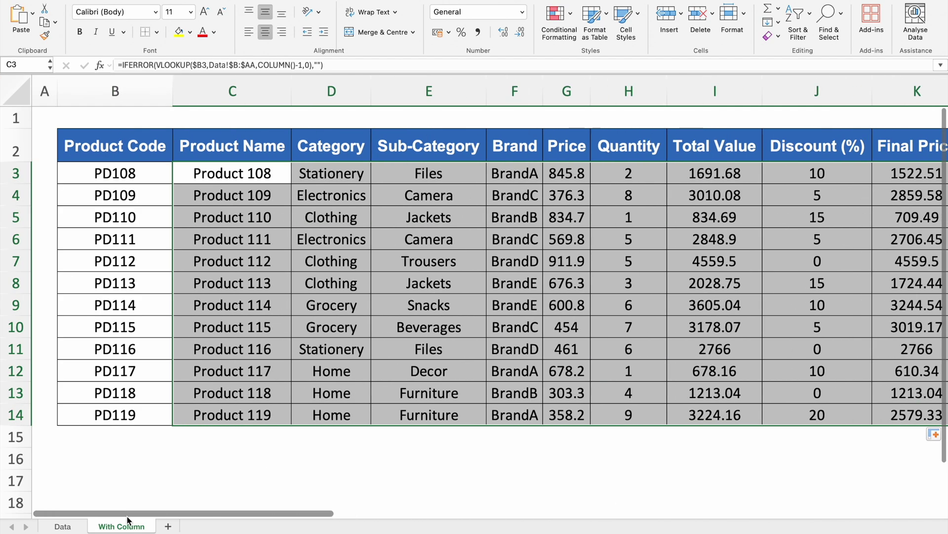
{"action": "left_click", "coordinate": [225, 461]}
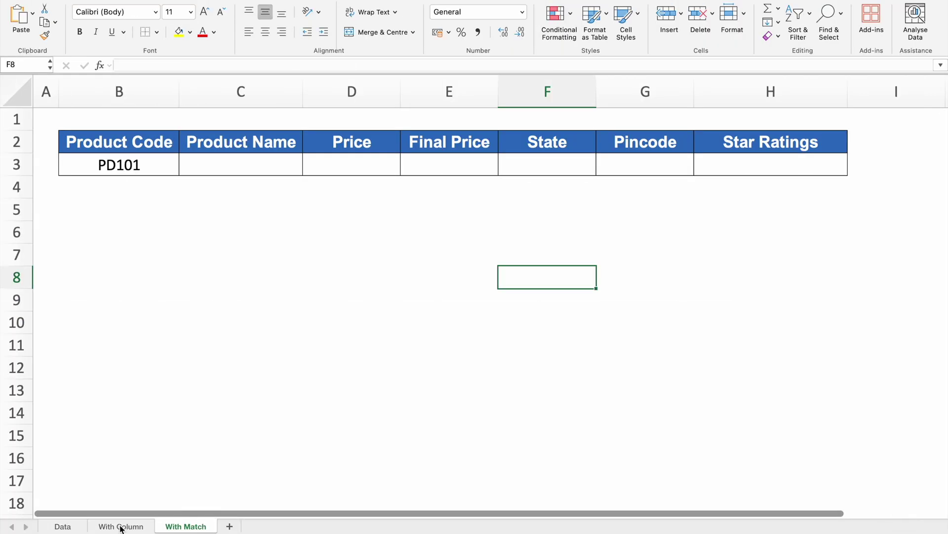
- Review the column layout on the With Column sheet and return to the With Match sheet
{"action": "left_click", "coordinate": [121, 527]}
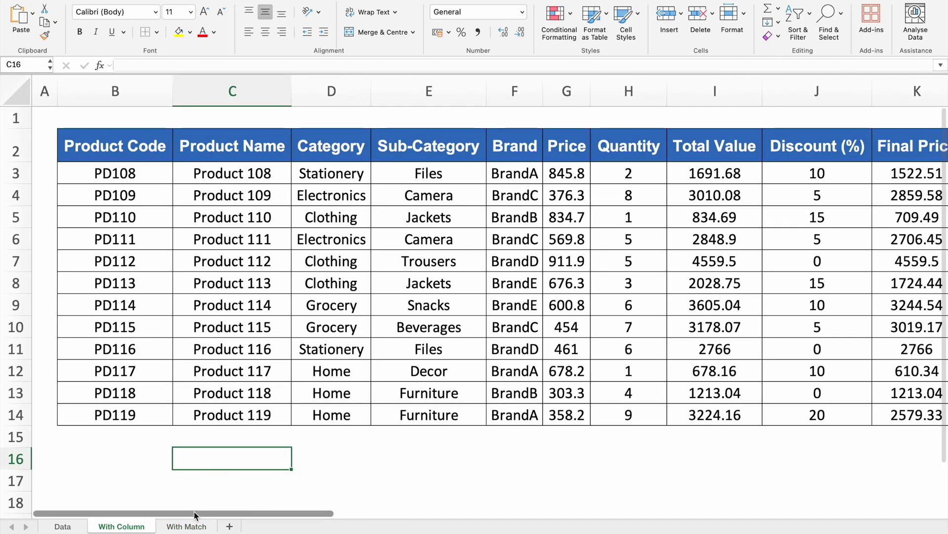
{"action": "left_click_drag", "start_coordinate": [194, 511], "coordinate": [158, 509]}
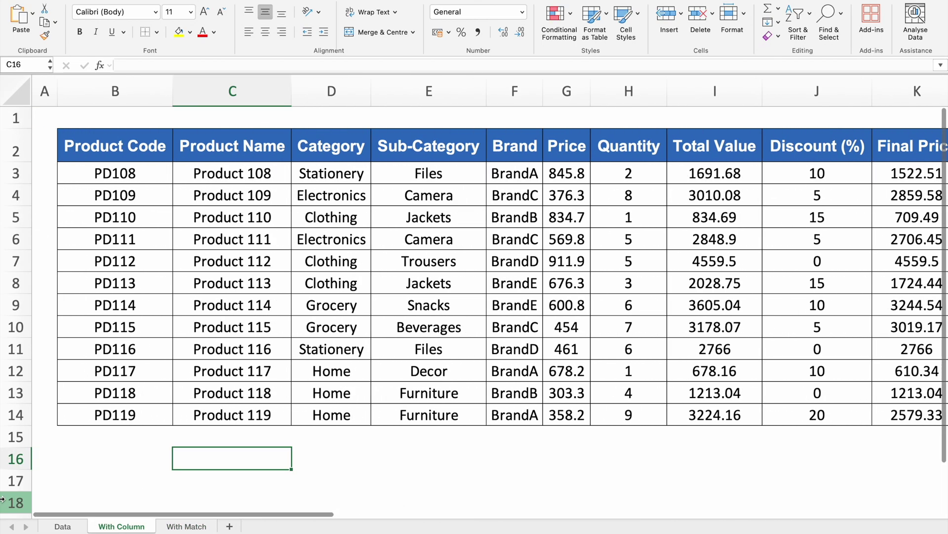
{"action": "left_click", "coordinate": [186, 526]}
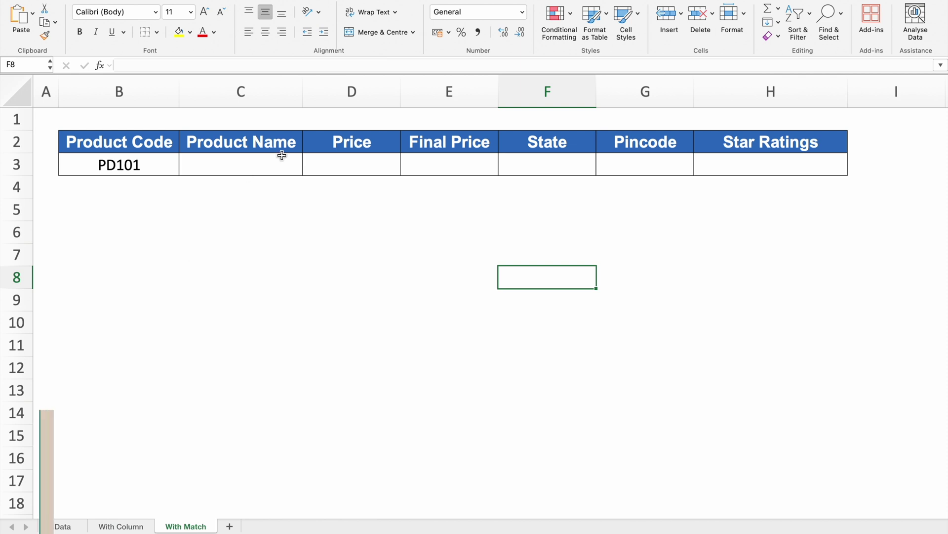
- Start a MATCH formula in C8 with the Product Name header as the row-locked lookup value C$2
{"action": "left_click", "coordinate": [216, 286]}
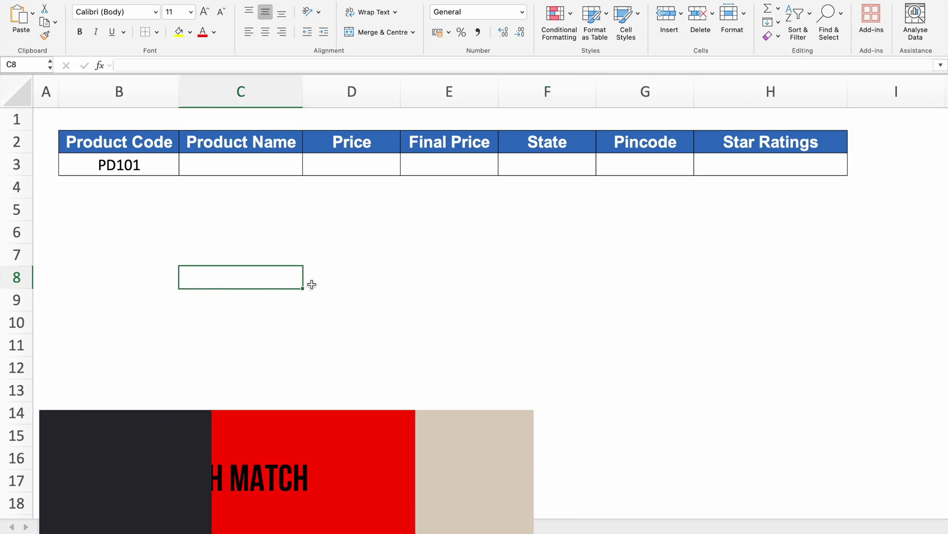
{"action": "type", "text": "="}
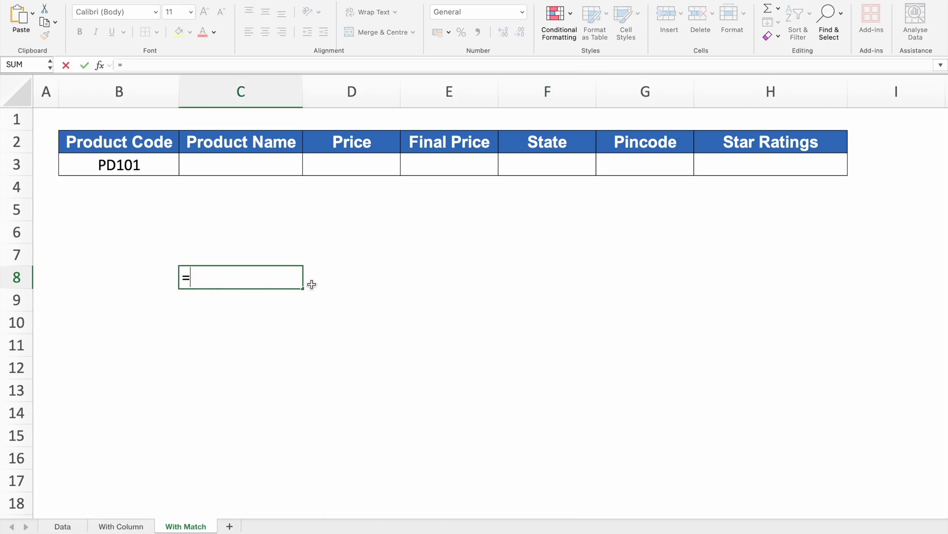
{"action": "type", "text": "MAT"}
{"action": "double_click", "coordinate": [242, 307]}
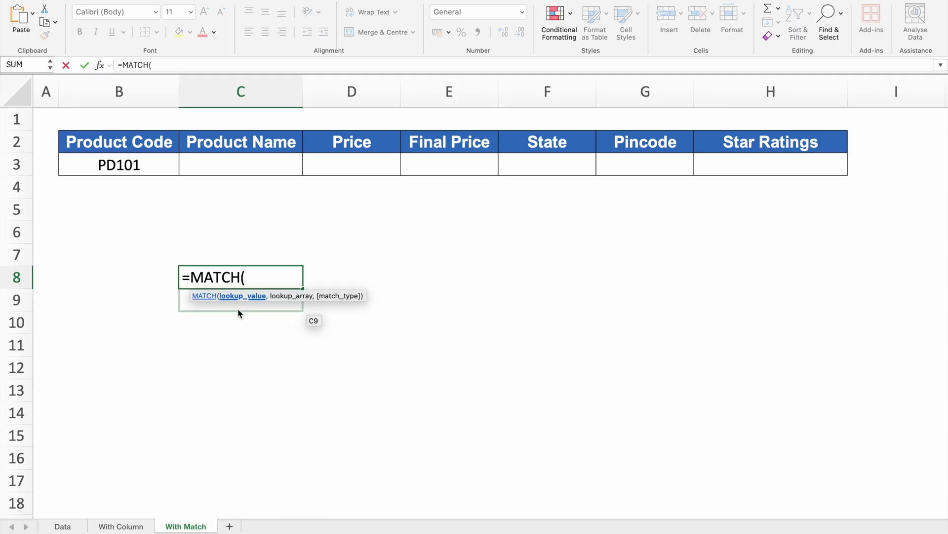
{"action": "left_click", "coordinate": [235, 140]}
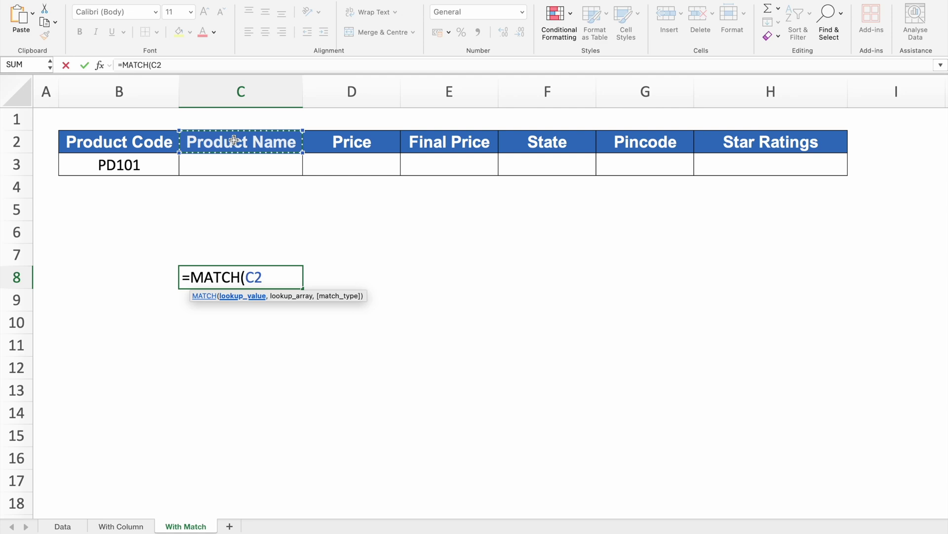
{"action": "key", "text": "F4"}
{"action": "key", "text": "F4"}
{"action": "type", "text": ","}
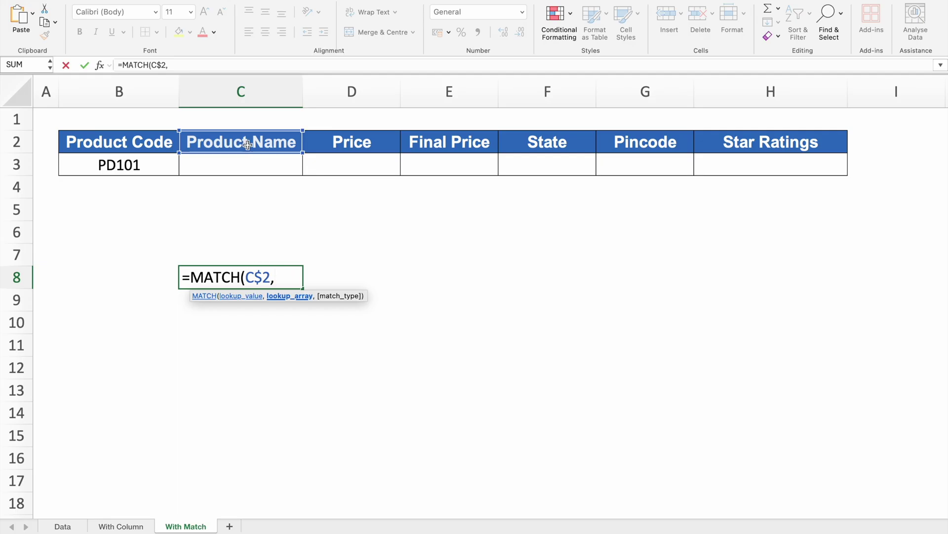
- Complete the MATCH formula in C8 with the absolute header range $B$2:$H$2 and exact match type 0
{"action": "left_click_drag", "start_coordinate": [123, 146], "coordinate": [786, 140]}
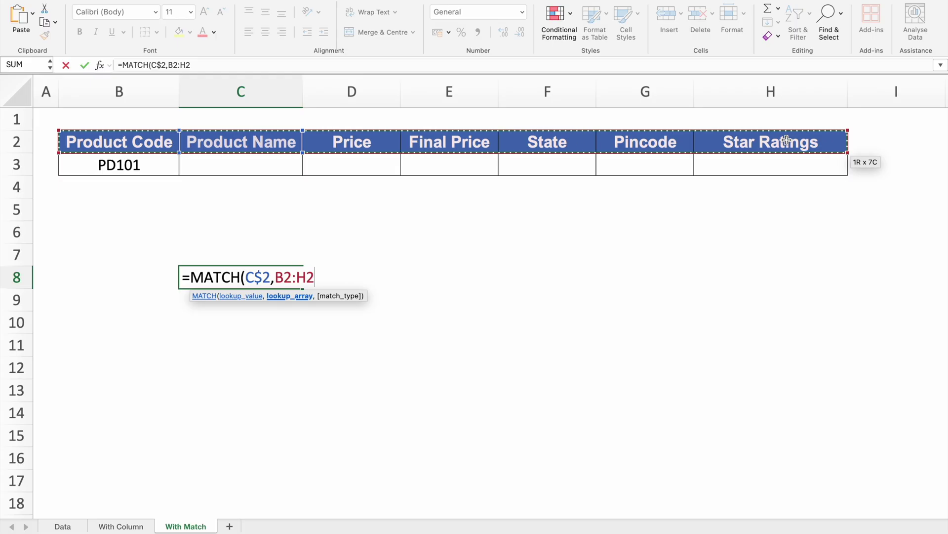
{"action": "key", "text": "F4"}
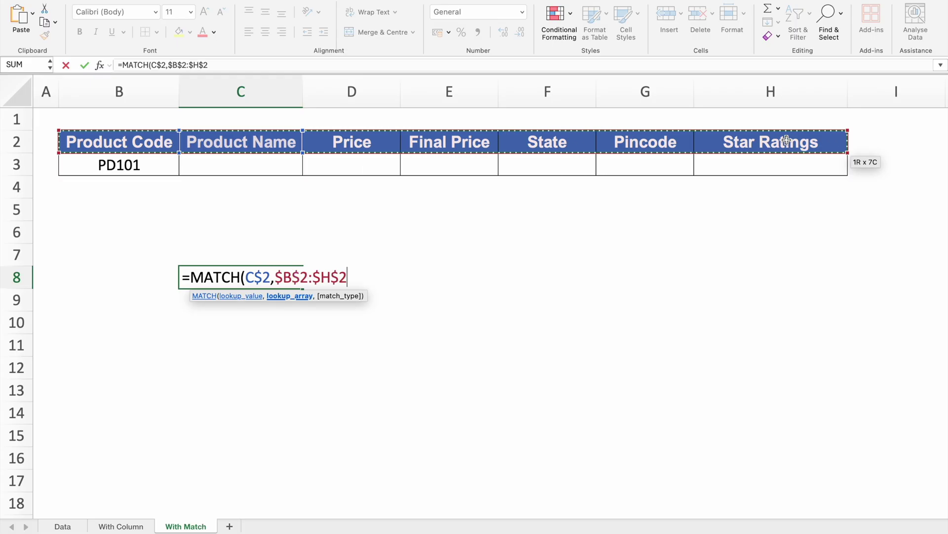
{"action": "type", "text": ","}
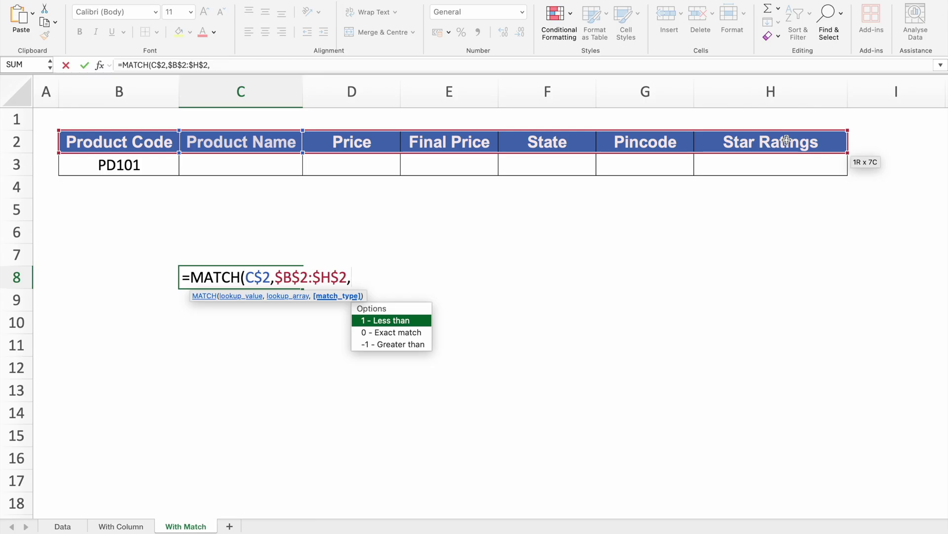
{"action": "double_click", "coordinate": [420, 334]}
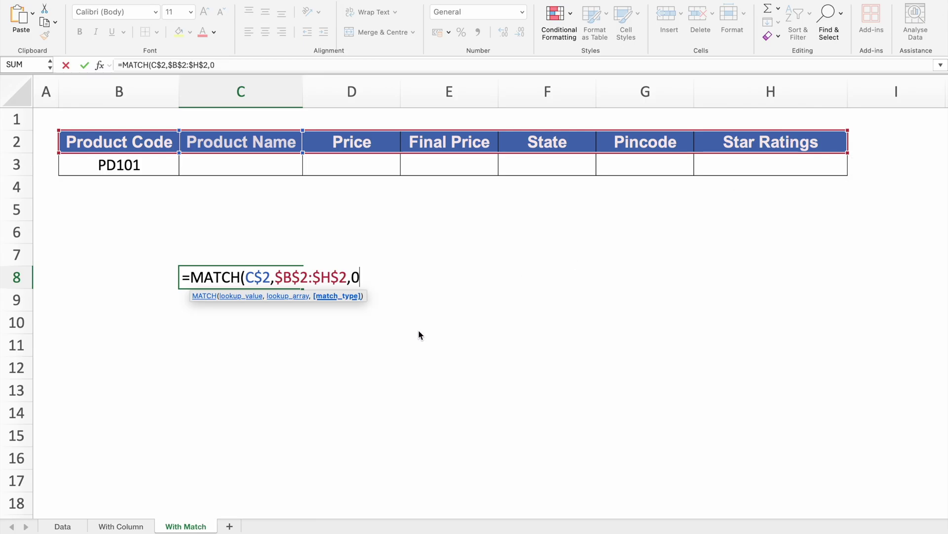
{"action": "type", "text": ")"}
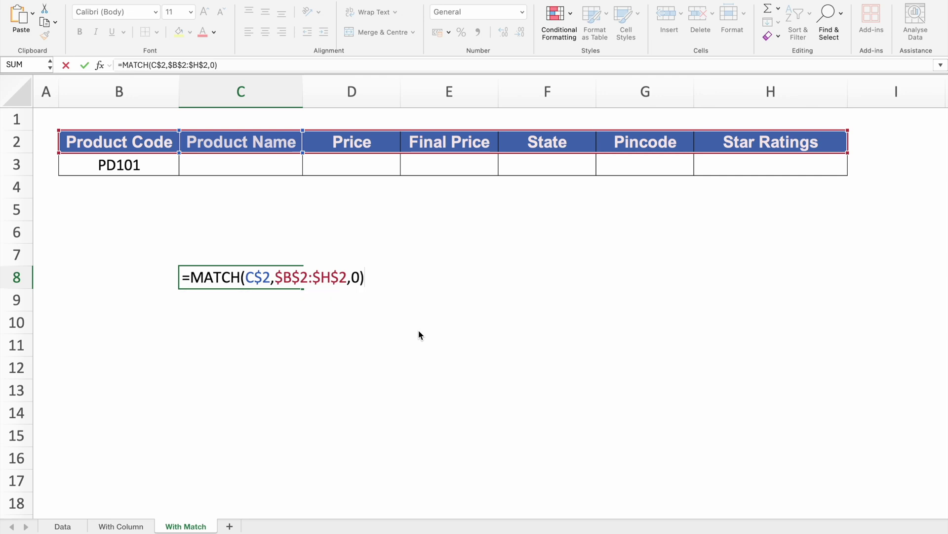
{"action": "key", "text": "Return"}
{"action": "left_click", "coordinate": [280, 278]}
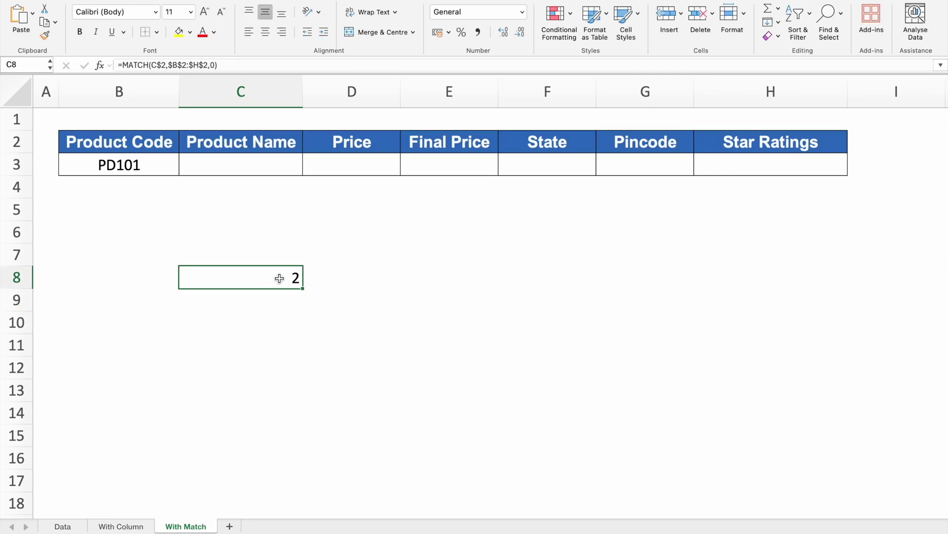
- Clear the trial MATCH formula from C8
{"action": "left_click", "coordinate": [272, 320]}
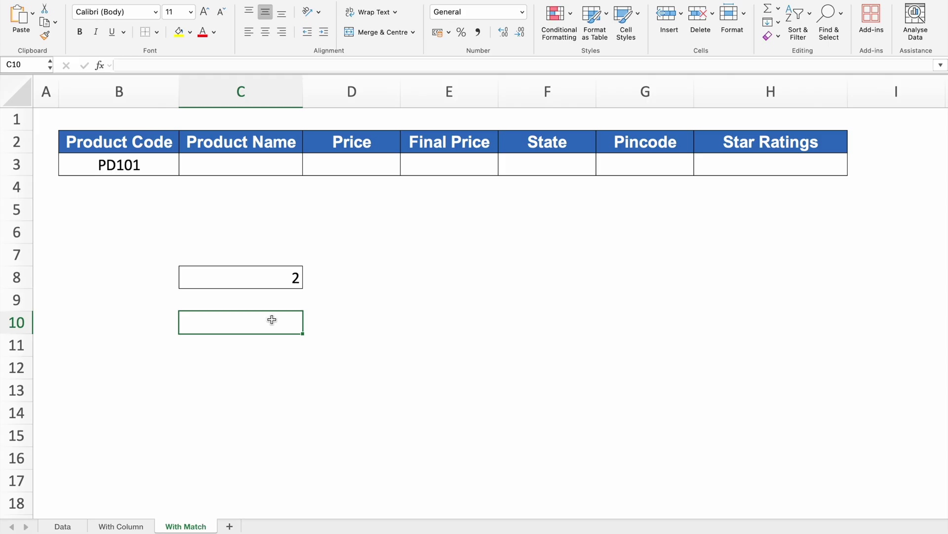
{"action": "left_click", "coordinate": [262, 282]}
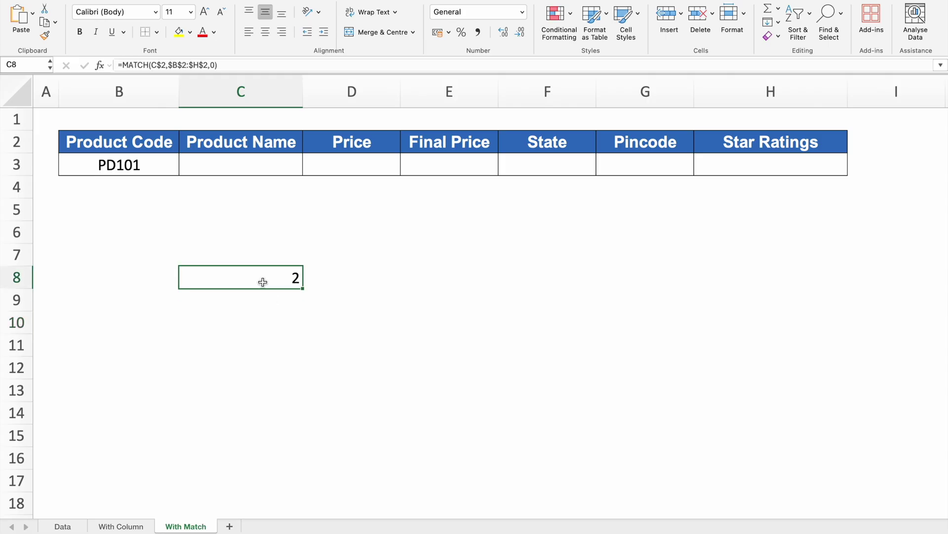
{"action": "key", "text": "Delete"}
- Start a VLOOKUP formula in C3 with the product code as the column-locked lookup value $B3
{"action": "left_click", "coordinate": [232, 169]}
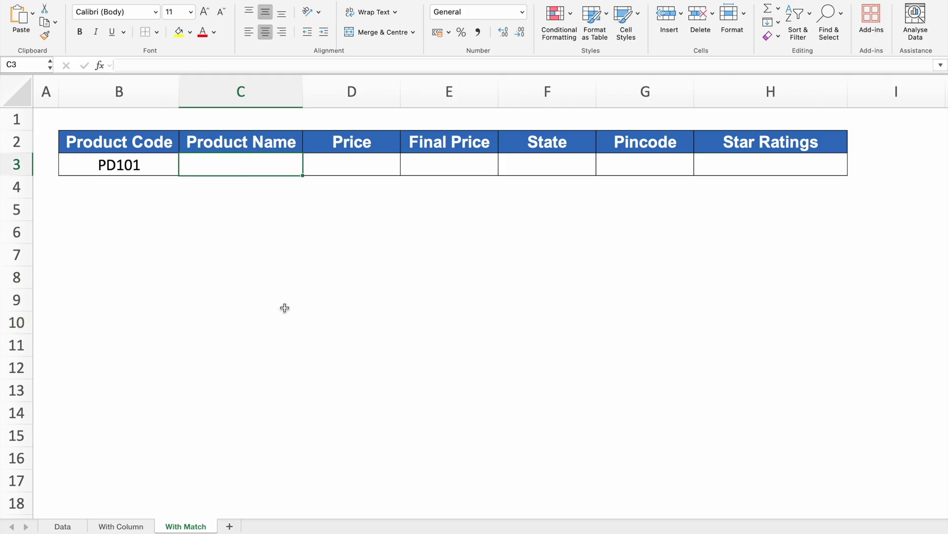
{"action": "type", "text": "="}
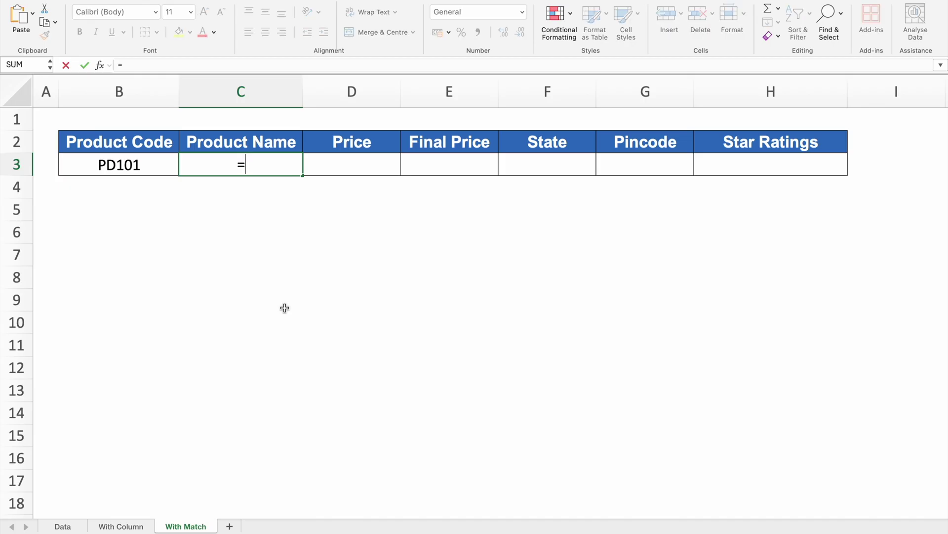
{"action": "type", "text": "VL"}
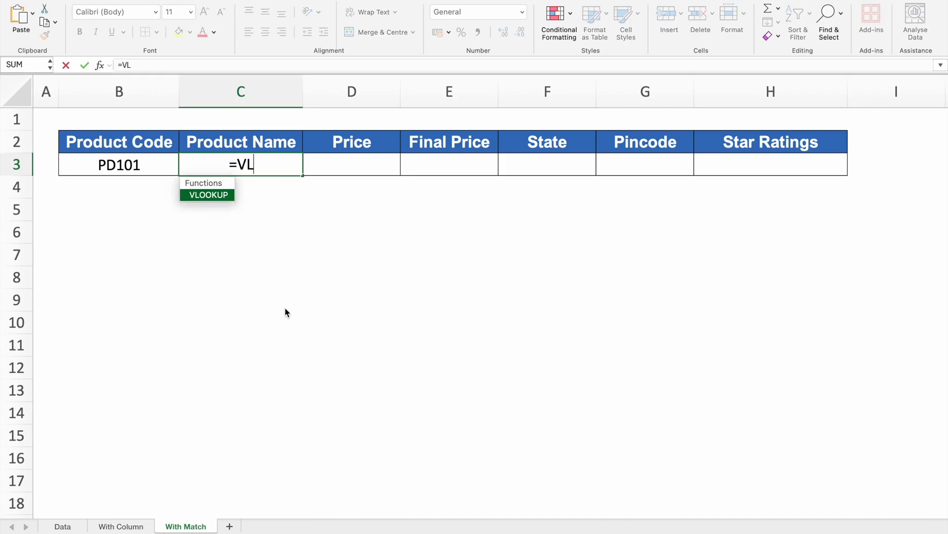
{"action": "double_click", "coordinate": [210, 194]}
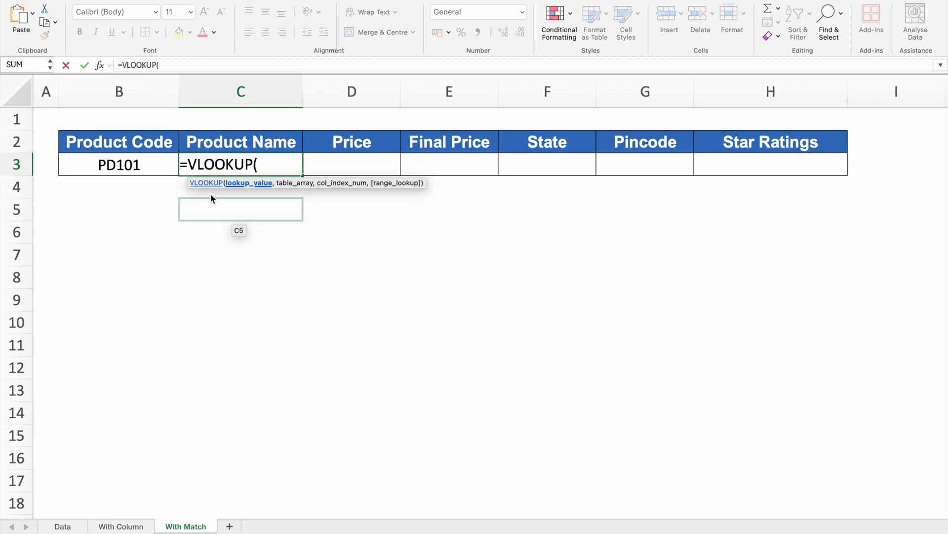
{"action": "left_click", "coordinate": [154, 167]}
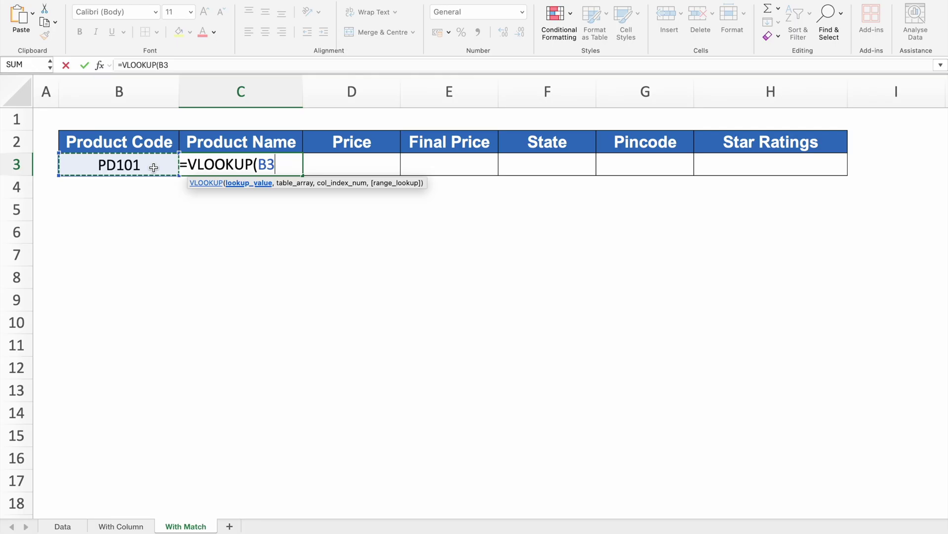
{"action": "key", "text": "F4"}
{"action": "key", "text": "F4"}
{"action": "key", "text": "F4"}
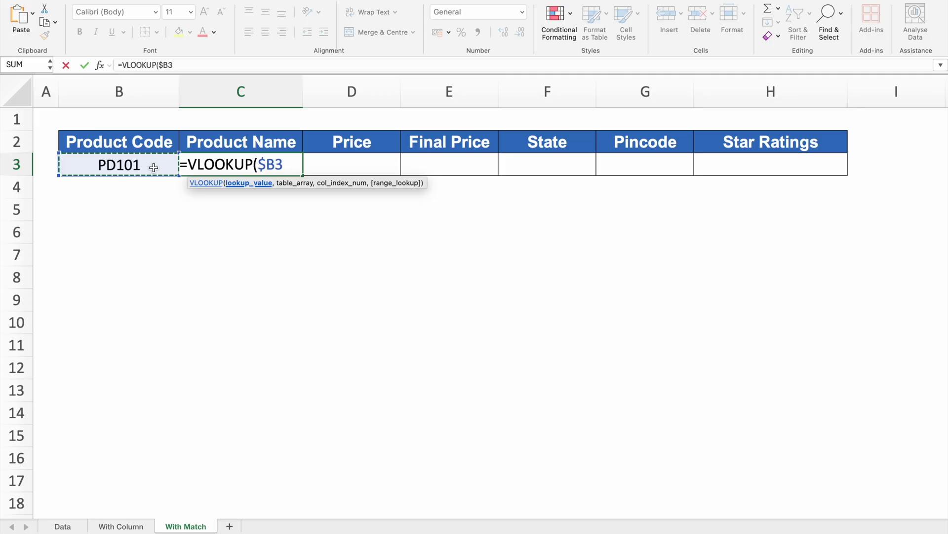
{"action": "type", "text": ","}
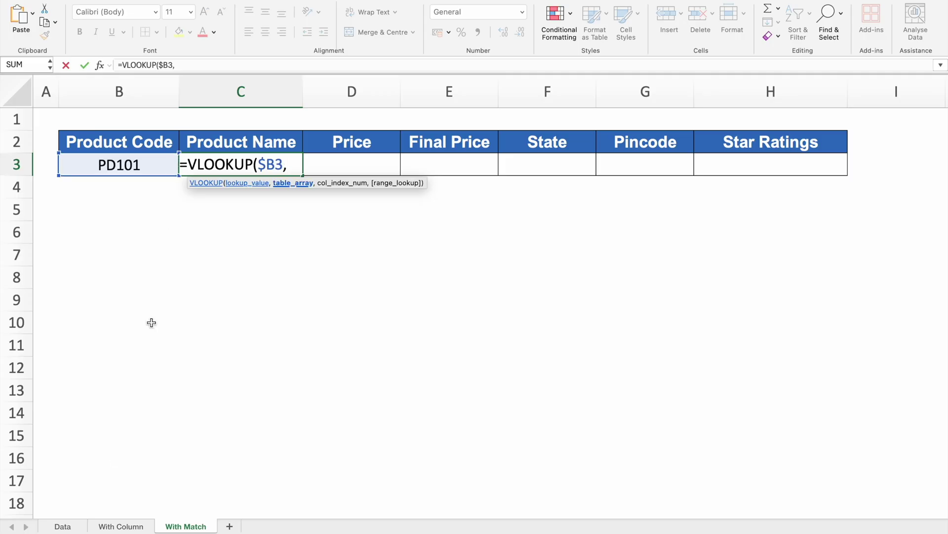
- Complete the VLOOKUP with the absolute table array Data!$B:$AA, column index 2 and exact match 0
{"action": "left_click", "coordinate": [62, 526]}
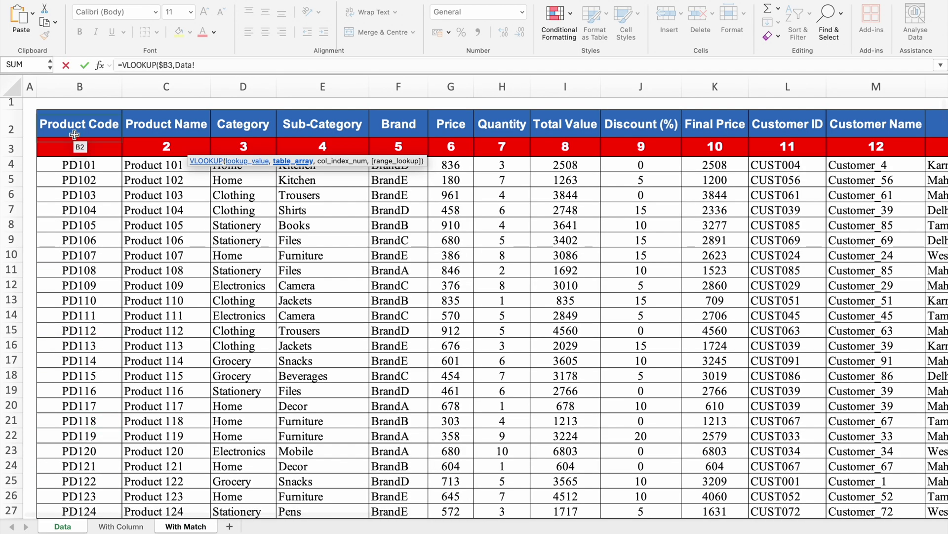
{"action": "left_click", "coordinate": [67, 85]}
{"action": "left_click_drag", "start_coordinate": [67, 85], "coordinate": [895, 86]}
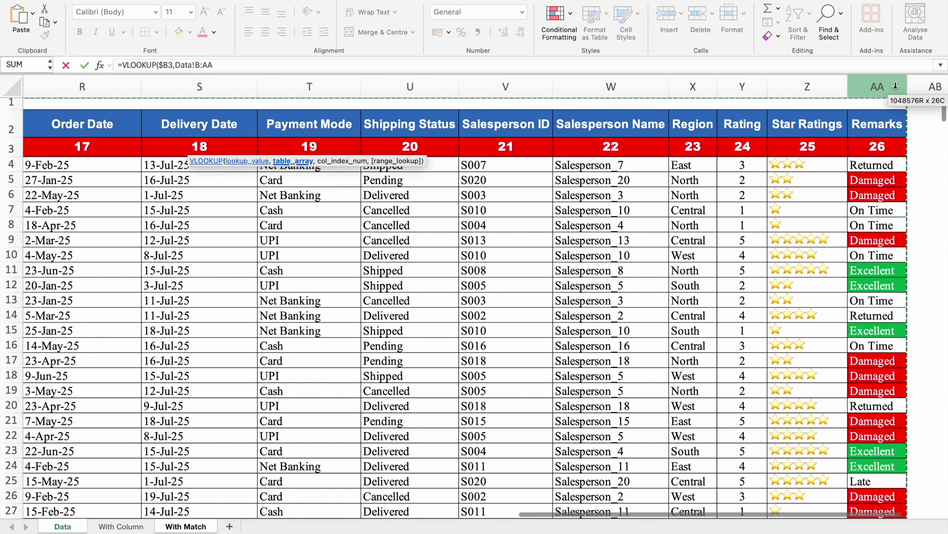
{"action": "key", "text": "F4"}
{"action": "type", "text": ",2,0"}
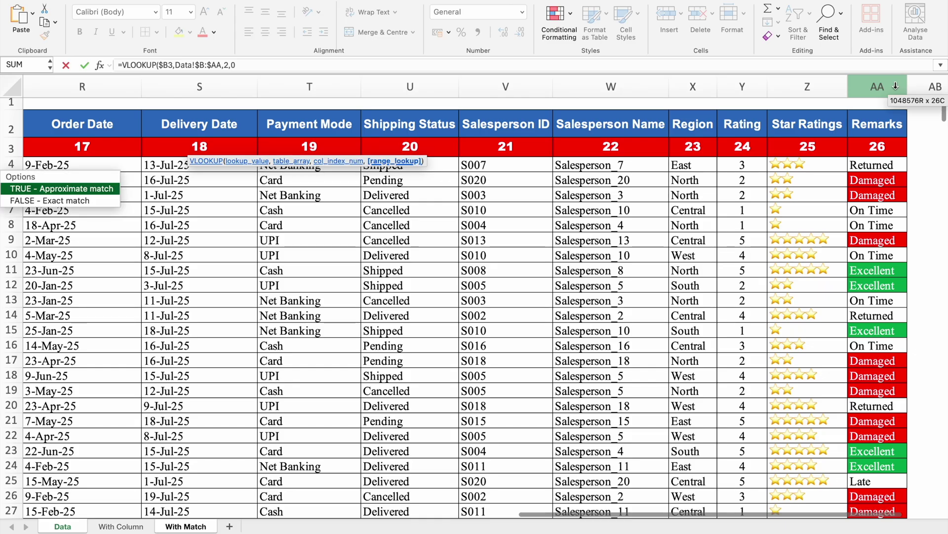
{"action": "type", "text": ")"}
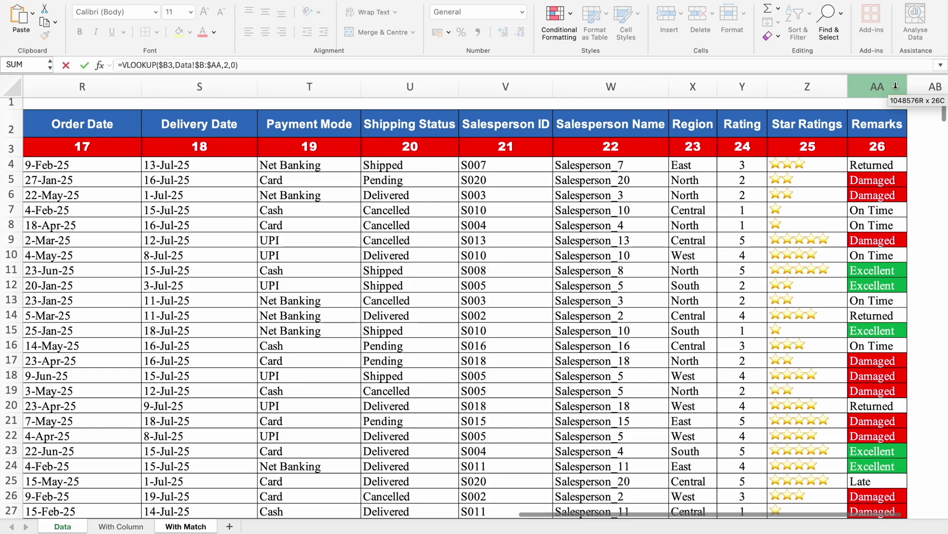
{"action": "key", "text": "Return"}
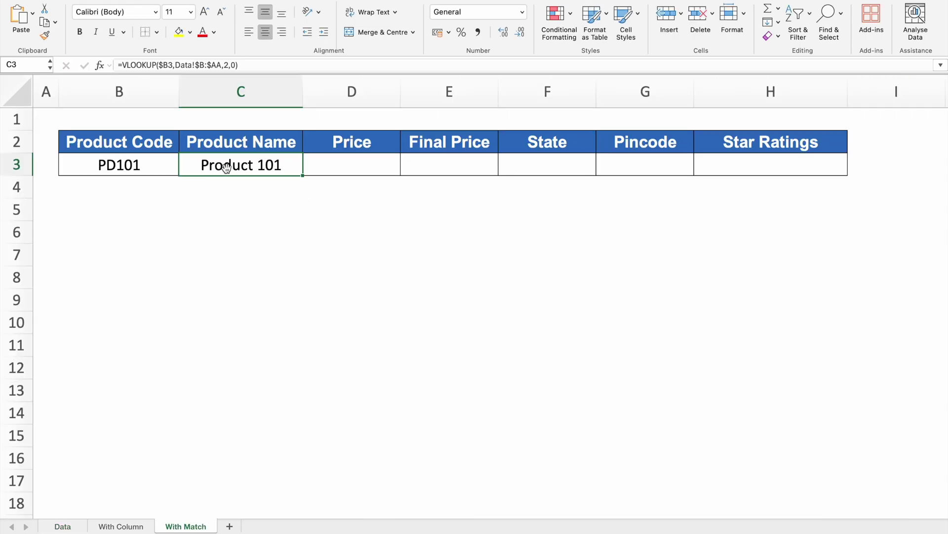
- Wrap the VLOOKUP in C3 in IFERROR so that errors return an empty string ""
{"action": "double_click", "coordinate": [199, 166]}
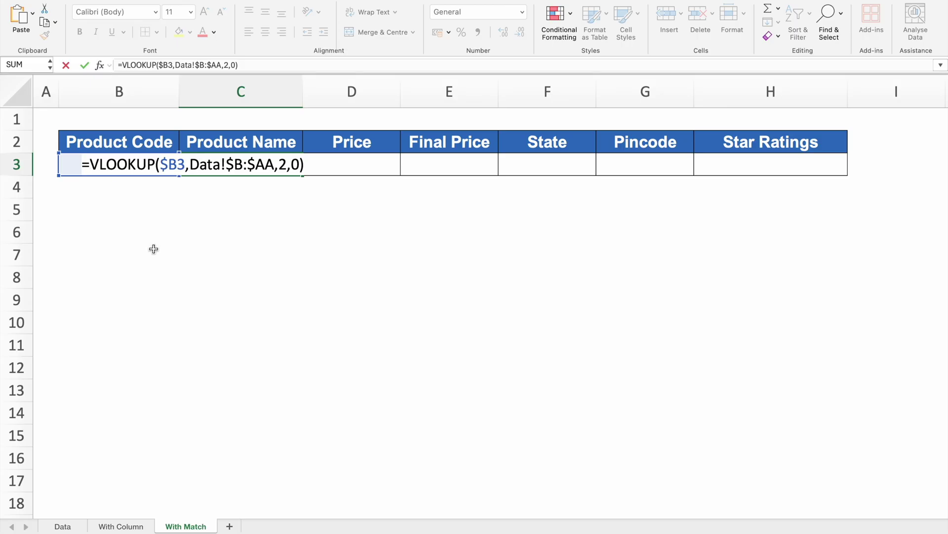
{"action": "type", "text": "IFE"}
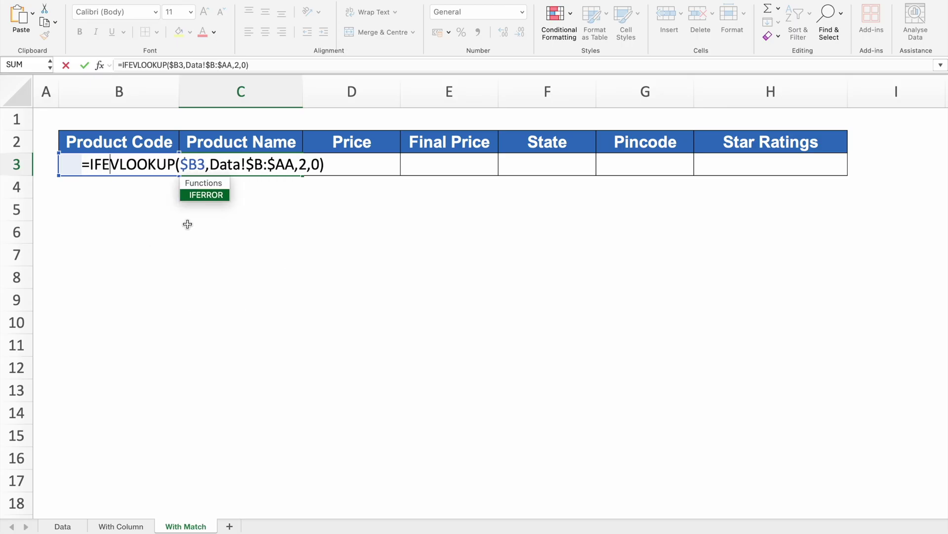
{"action": "double_click", "coordinate": [214, 194]}
{"action": "left_click", "coordinate": [375, 165]}
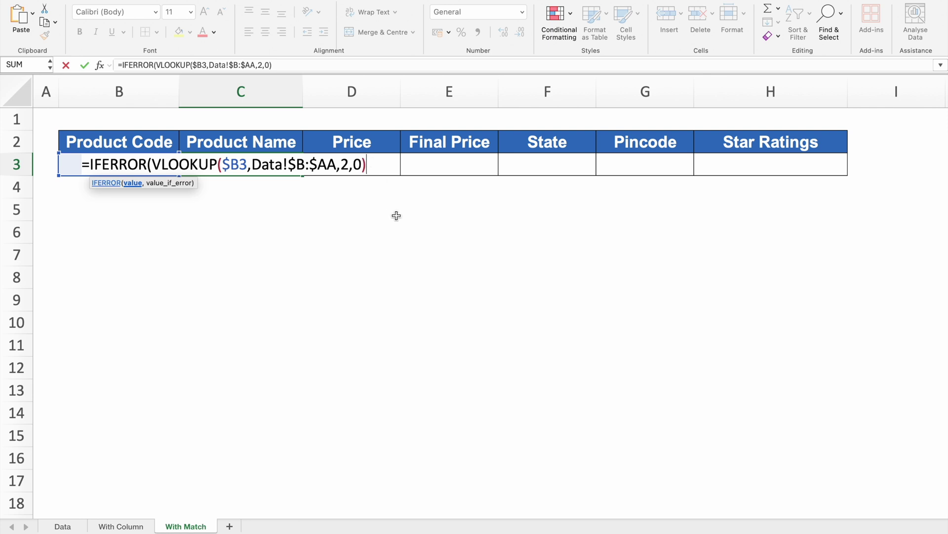
{"action": "type", "text": ",\"\""}
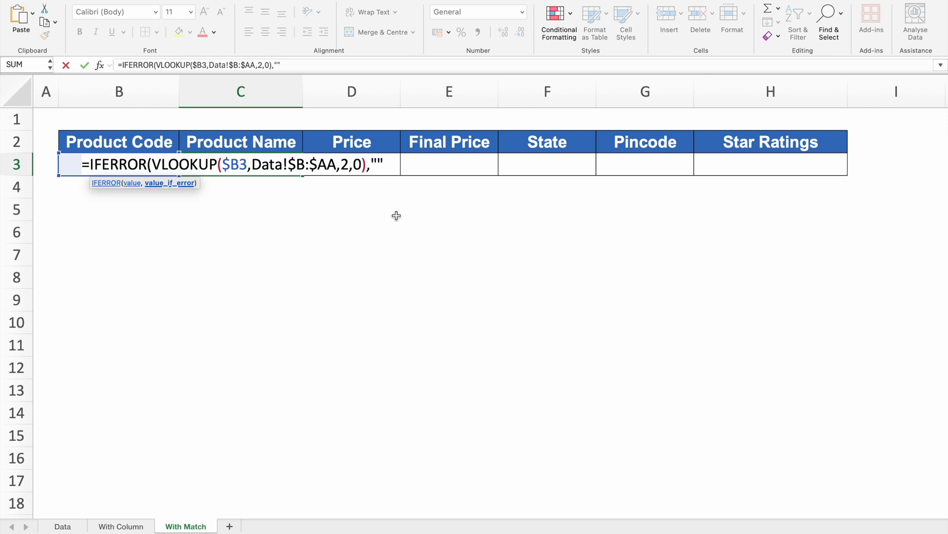
{"action": "type", "text": ")"}
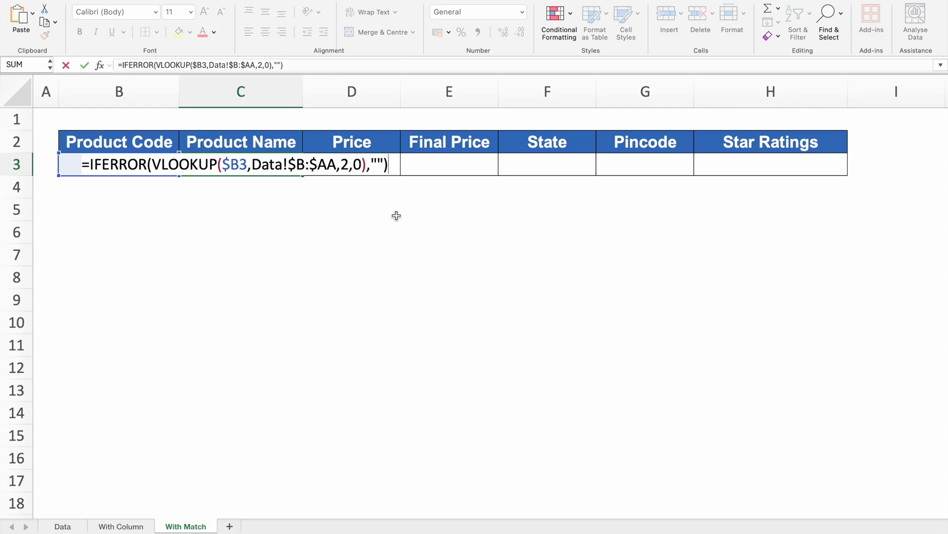
{"action": "key", "text": "Return"}
{"action": "left_click", "coordinate": [277, 164]}
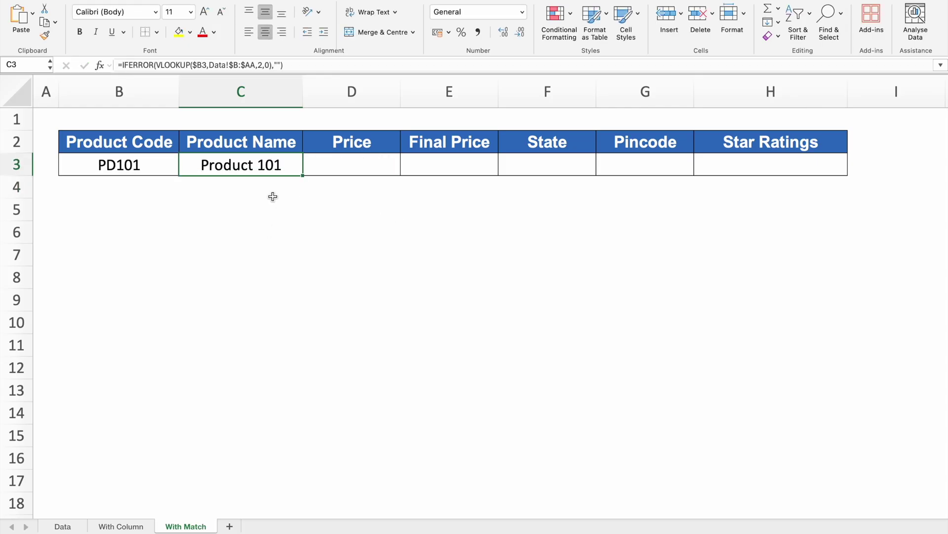
- Replace the column index 2 in C3's VLOOKUP with a MATCH function using the row-locked header C$2 as lookup value
{"action": "double_click", "coordinate": [270, 166]}
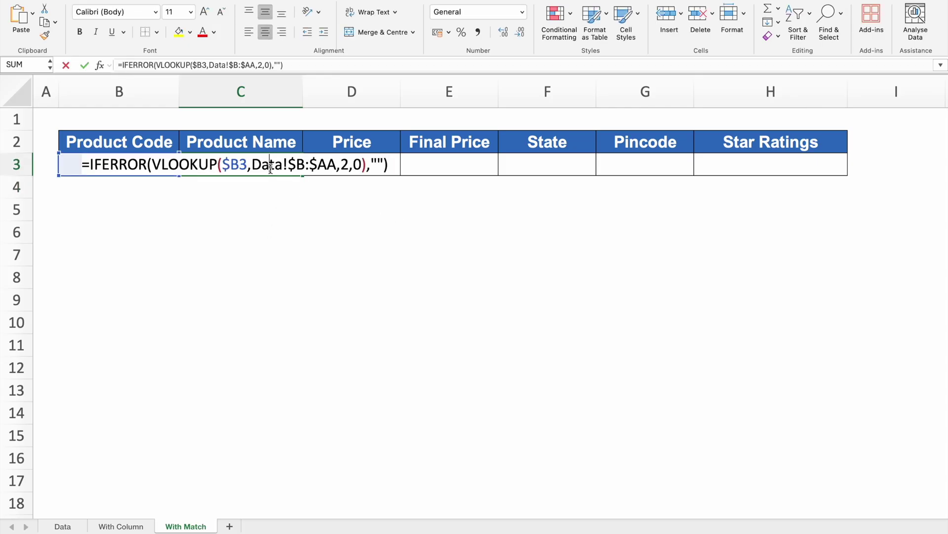
{"action": "left_click", "coordinate": [347, 166]}
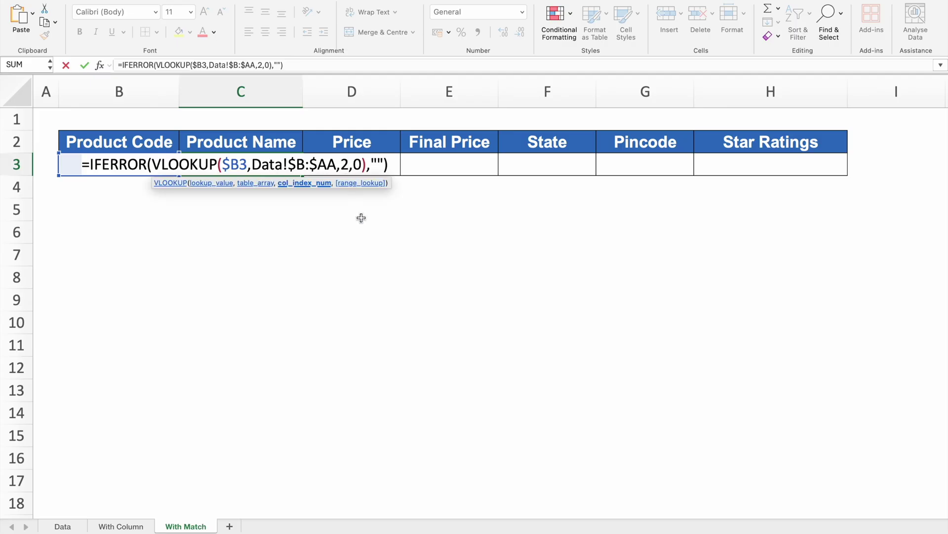
{"action": "key", "text": "BackSpace"}
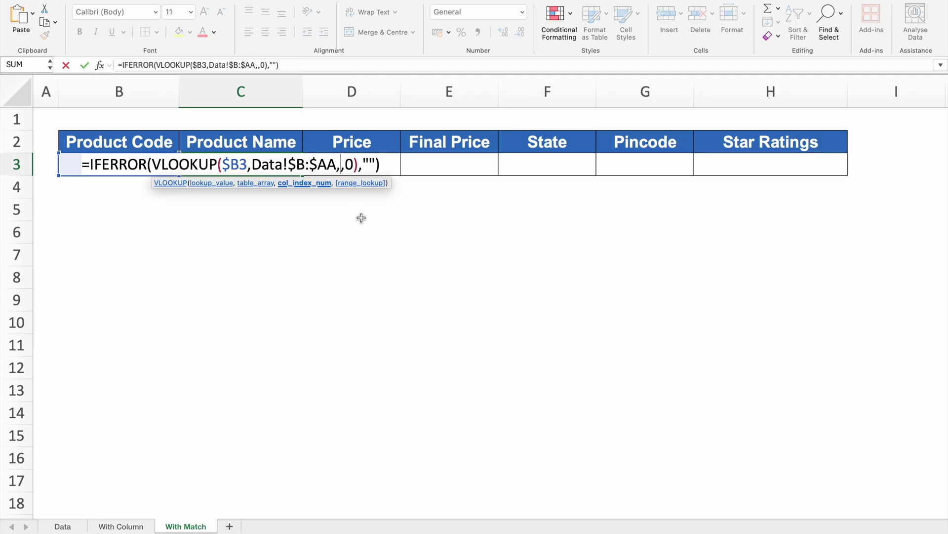
{"action": "type", "text": "MATC"}
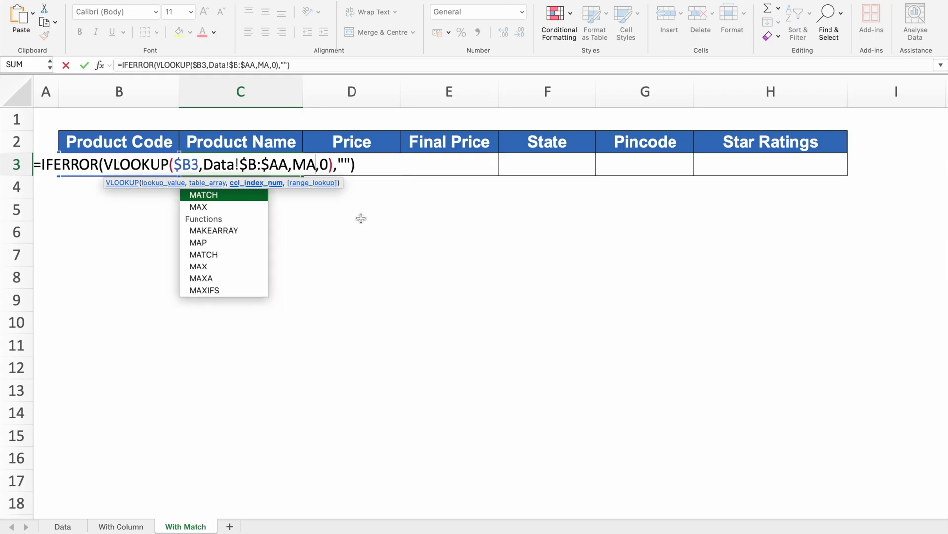
{"action": "double_click", "coordinate": [234, 196]}
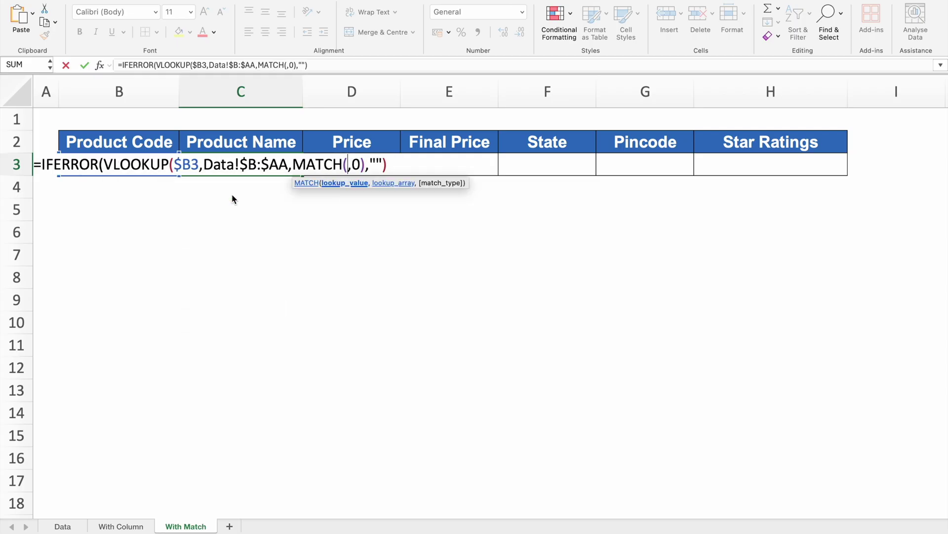
{"action": "left_click", "coordinate": [243, 141]}
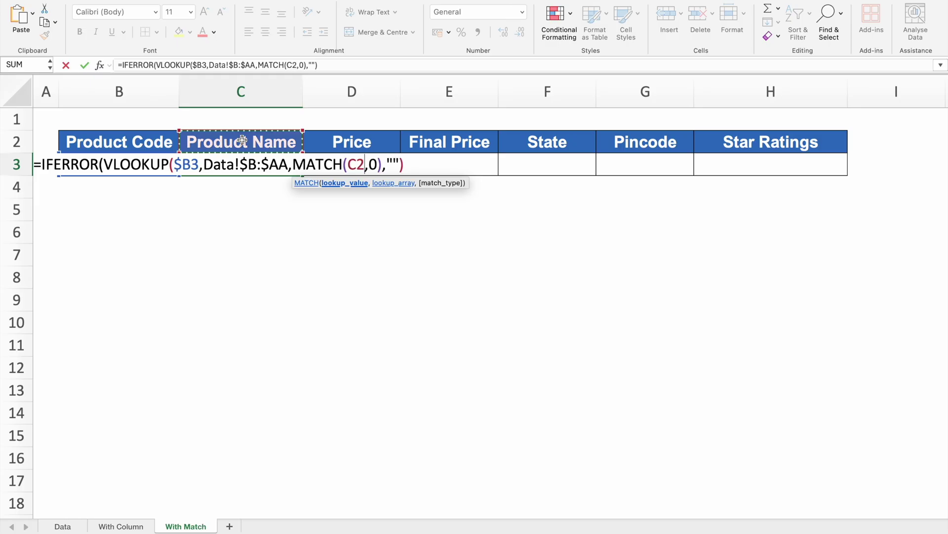
{"action": "key", "text": "F4"}
{"action": "key", "text": "F4"}
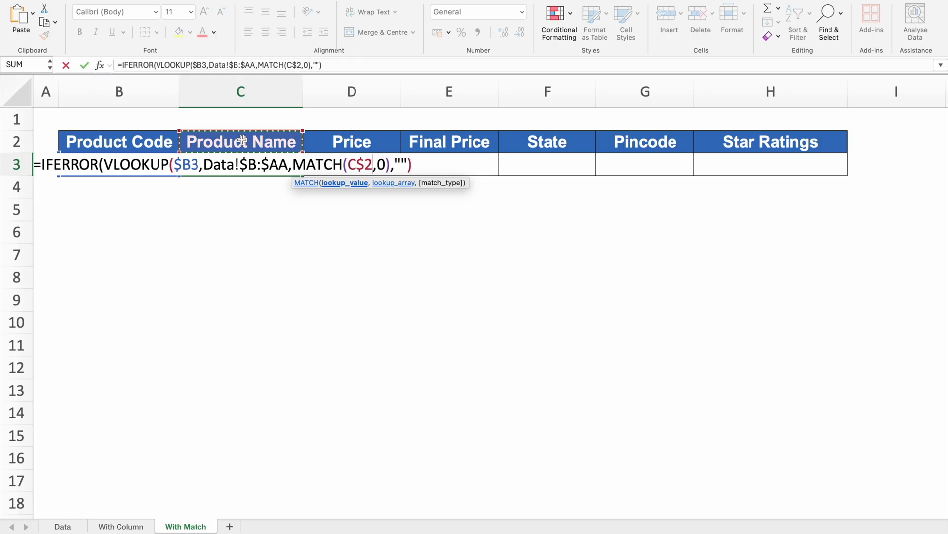
{"action": "type", "text": ","}
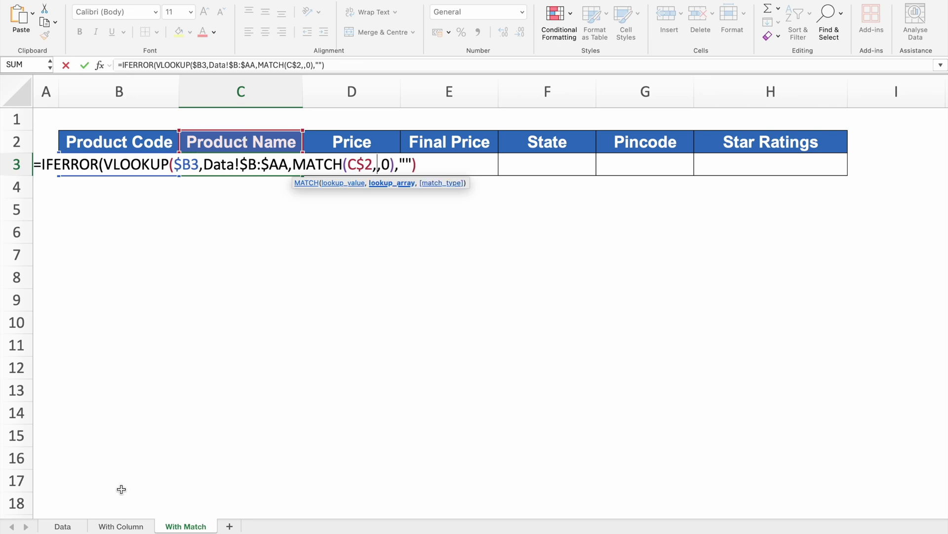
- Complete the MATCH in C3 with the header range Data!B2:AA2 as lookup array and 0 for exact match
{"action": "left_click", "coordinate": [63, 527]}
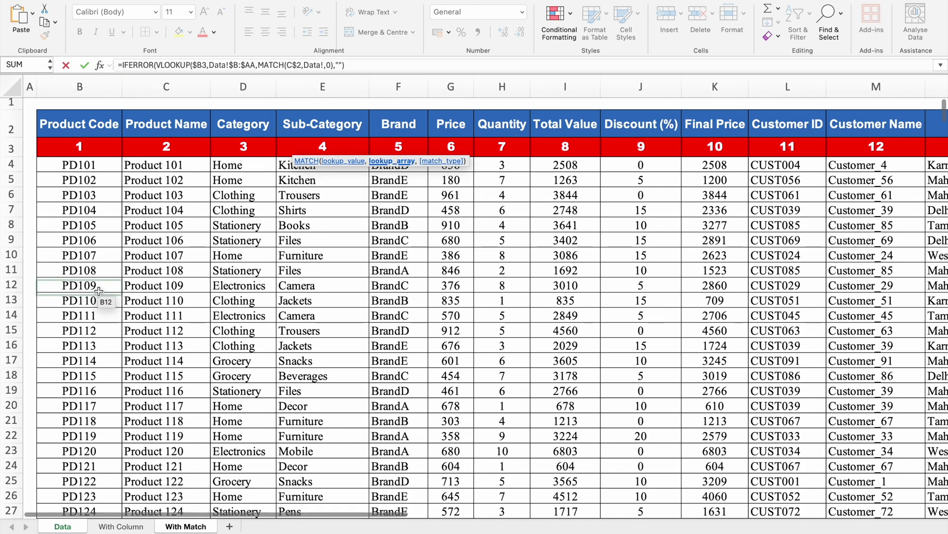
{"action": "left_click", "coordinate": [71, 123]}
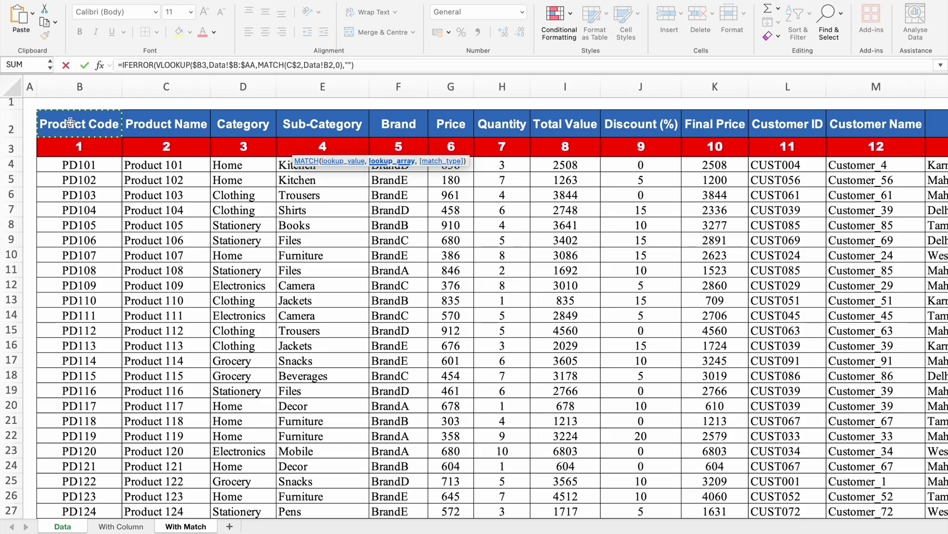
{"action": "key", "text": "super+shift+Right"}
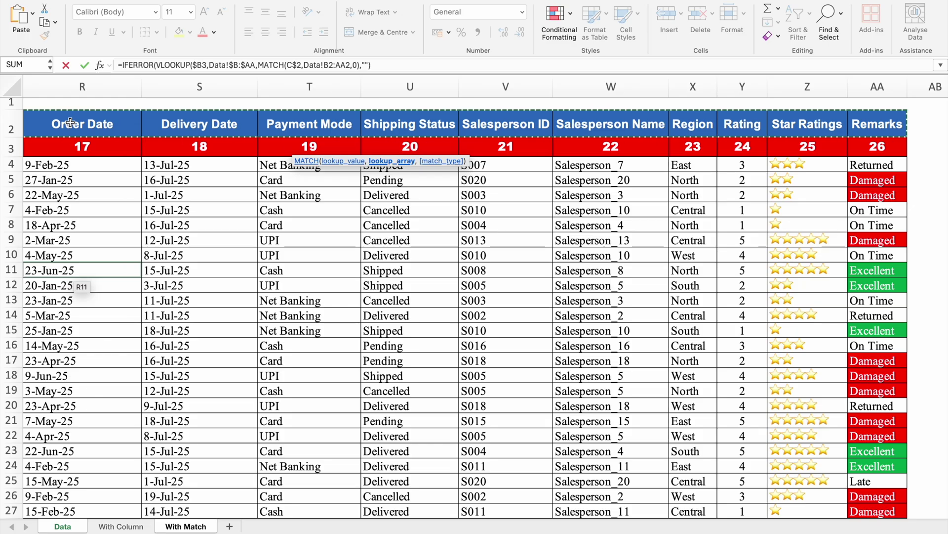
{"action": "type", "text": ","}
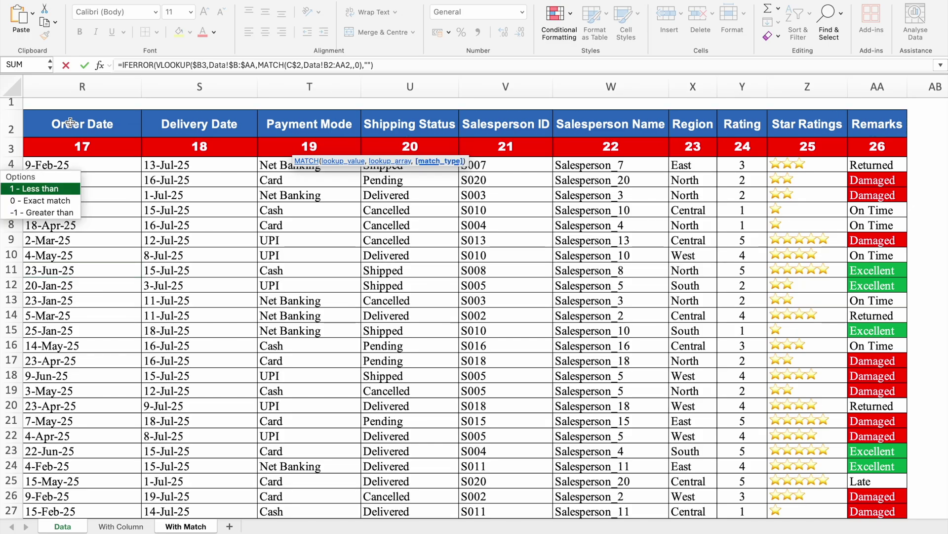
{"action": "double_click", "coordinate": [68, 203]}
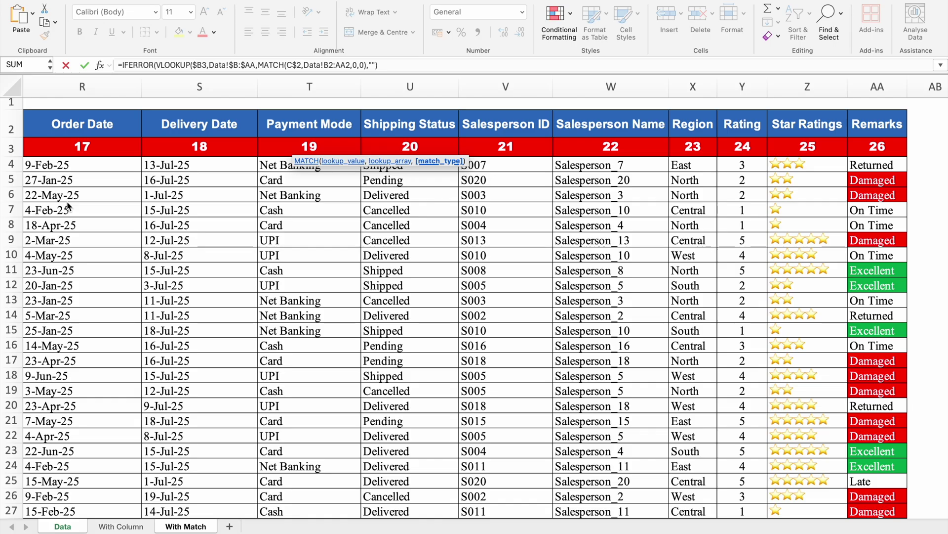
{"action": "type", "text": ")"}
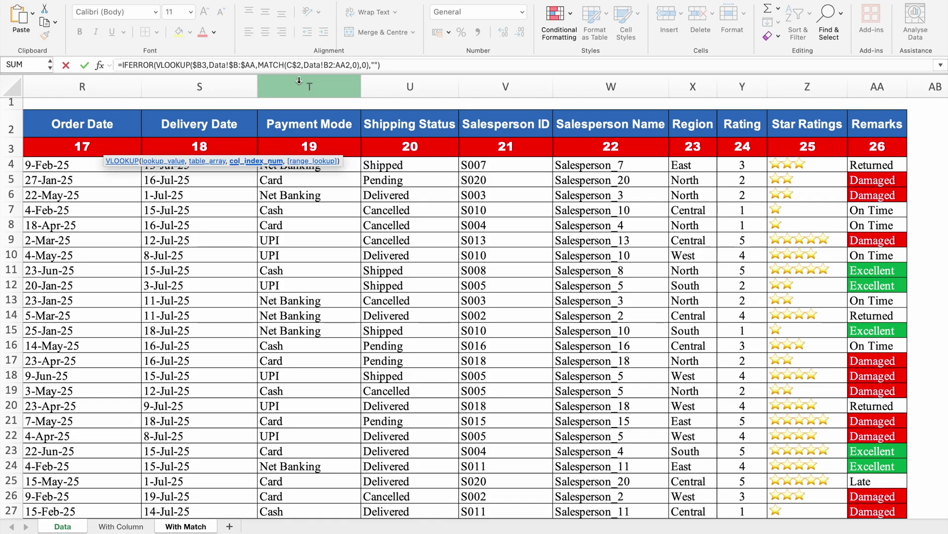
{"action": "key", "text": "Return"}
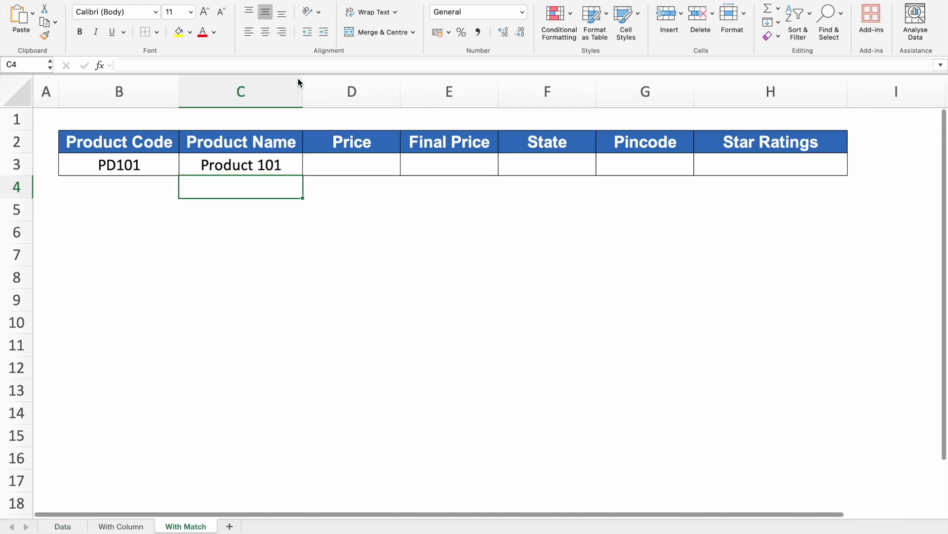
- Try filling the C3 formula across to H3, and clear the filled cells D3:H3
{"action": "left_click", "coordinate": [302, 168]}
{"action": "left_click_drag", "start_coordinate": [302, 175], "coordinate": [807, 169]}
{"action": "left_click", "coordinate": [715, 208]}
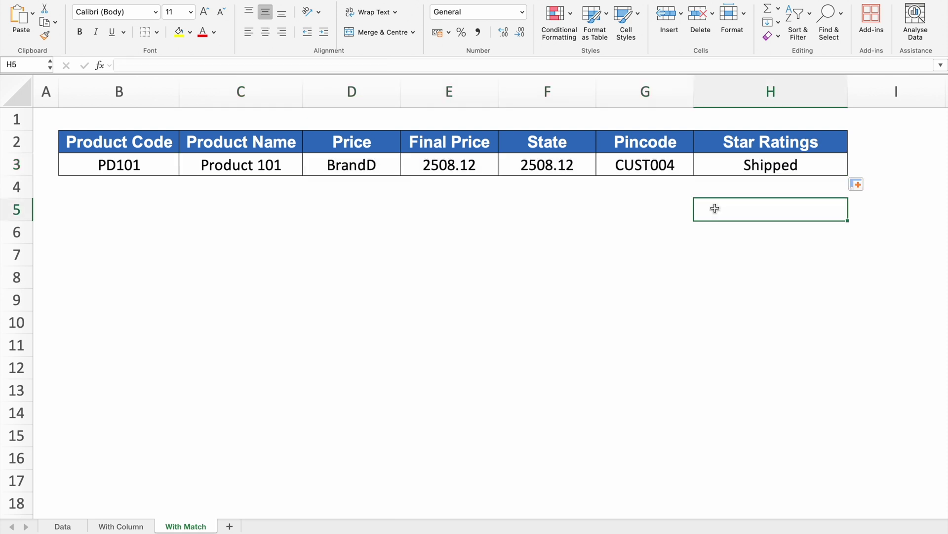
{"action": "left_click_drag", "start_coordinate": [347, 168], "coordinate": [754, 164]}
{"action": "key", "text": "Delete"}
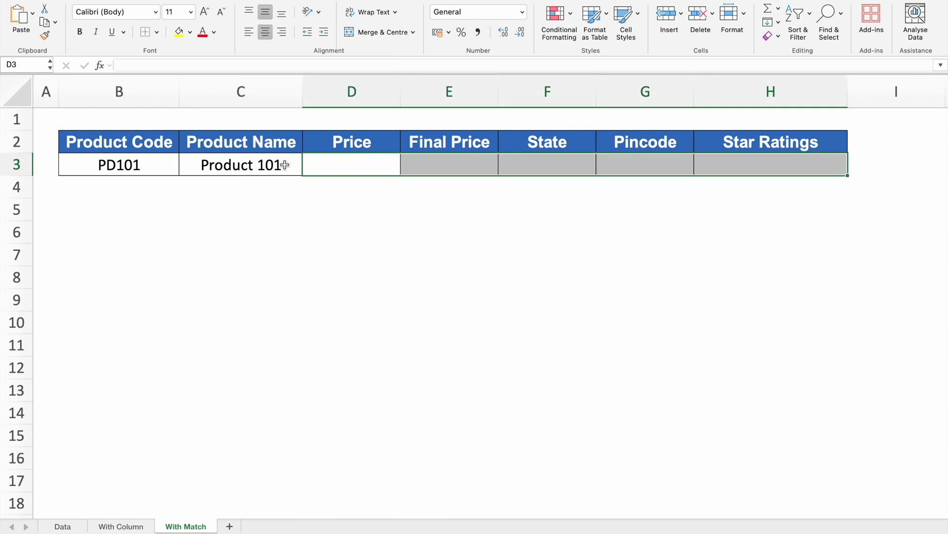
- Make the MATCH lookup array in C3 absolute as Data!$B$2:$AA$2
{"action": "double_click", "coordinate": [286, 165]}
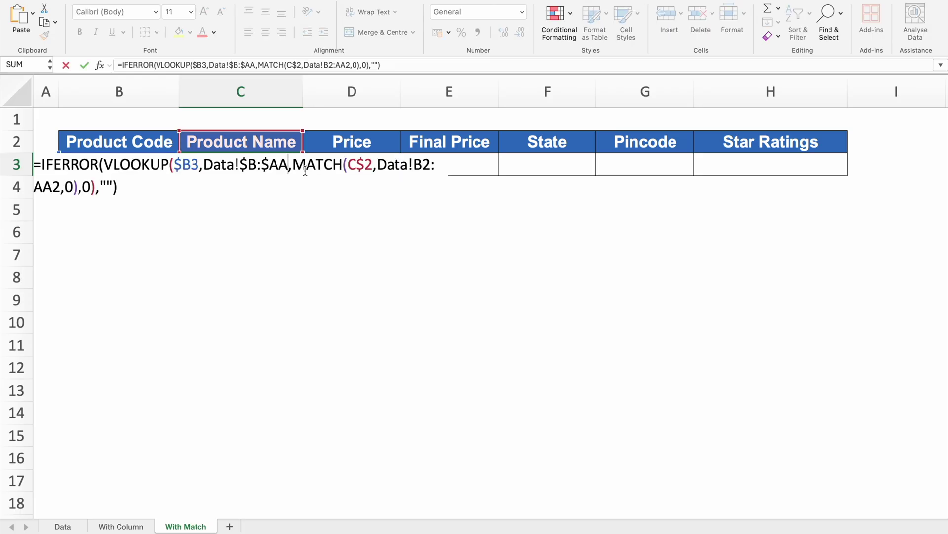
{"action": "left_click_drag", "start_coordinate": [60, 187], "coordinate": [381, 164]}
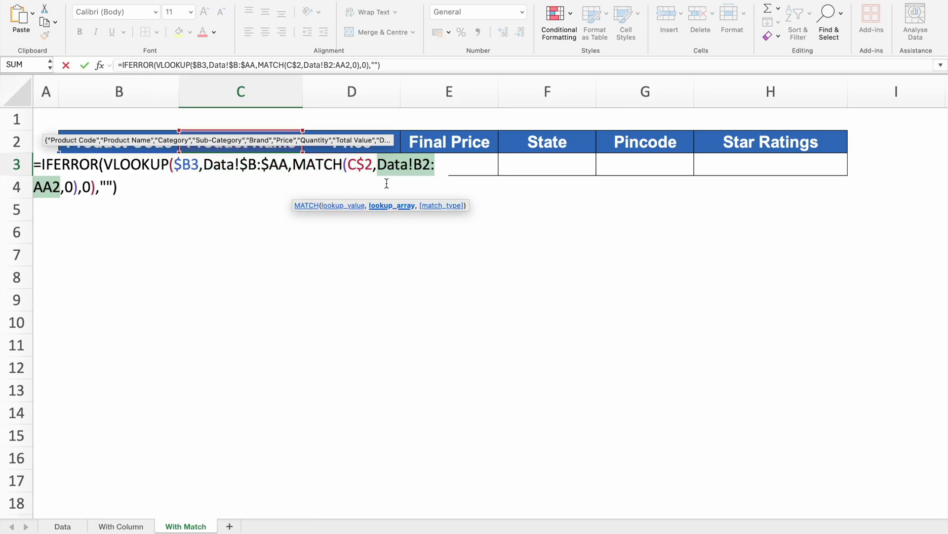
{"action": "key", "text": "F4"}
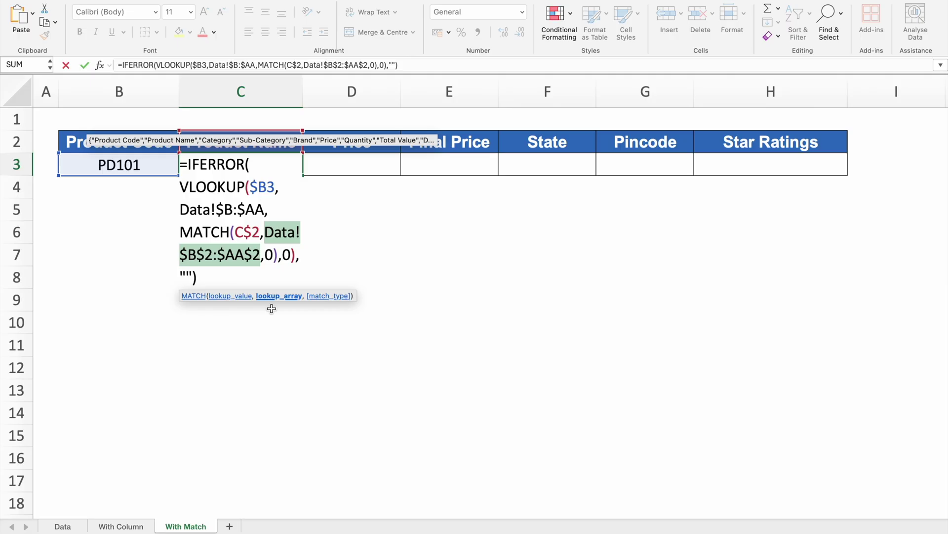
{"action": "key", "text": "Return"}
- Fill the corrected formula from C3 across to the last table column at H3
{"action": "key", "text": "Up"}
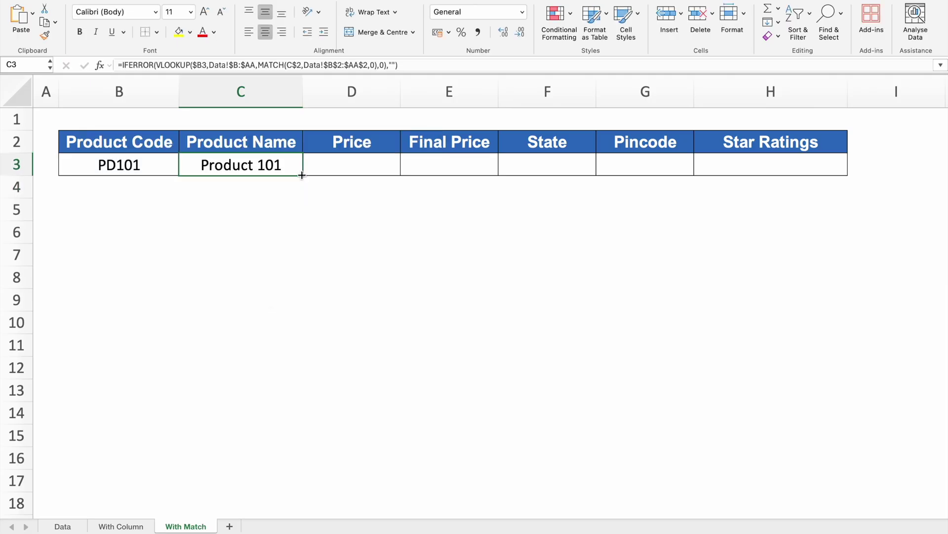
{"action": "left_click_drag", "start_coordinate": [611, 183], "coordinate": [801, 183]}
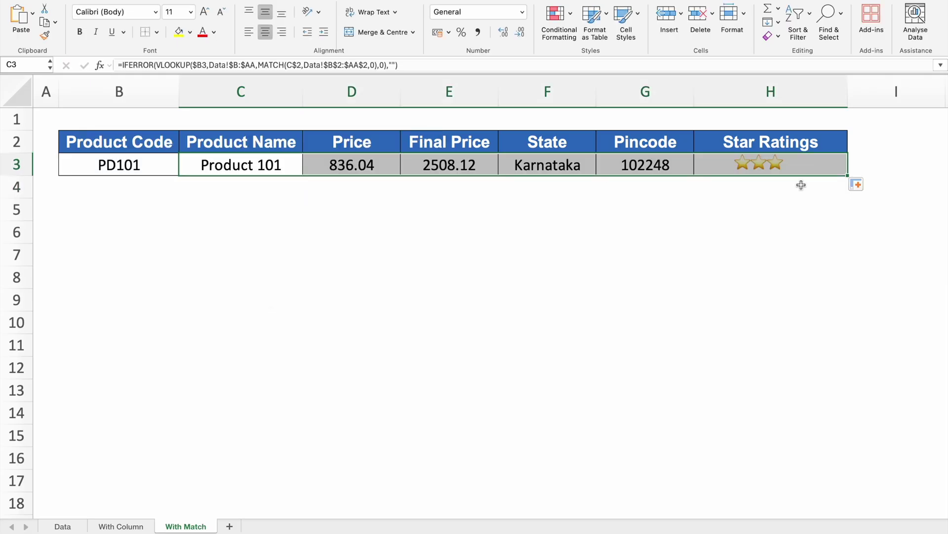
{"action": "left_click", "coordinate": [717, 259]}
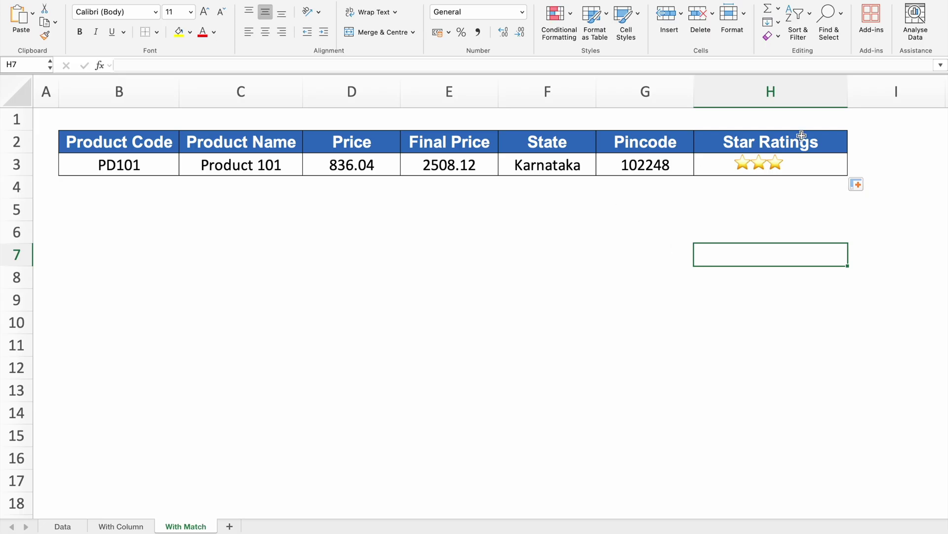
- Change the column header in C2 to Star Ratings
{"action": "left_click", "coordinate": [279, 146]}
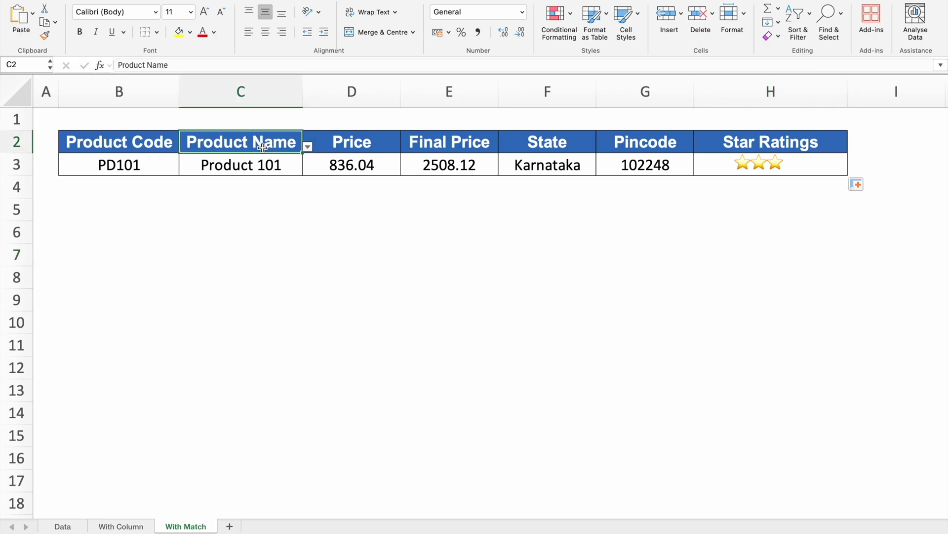
{"action": "left_click", "coordinate": [307, 147]}
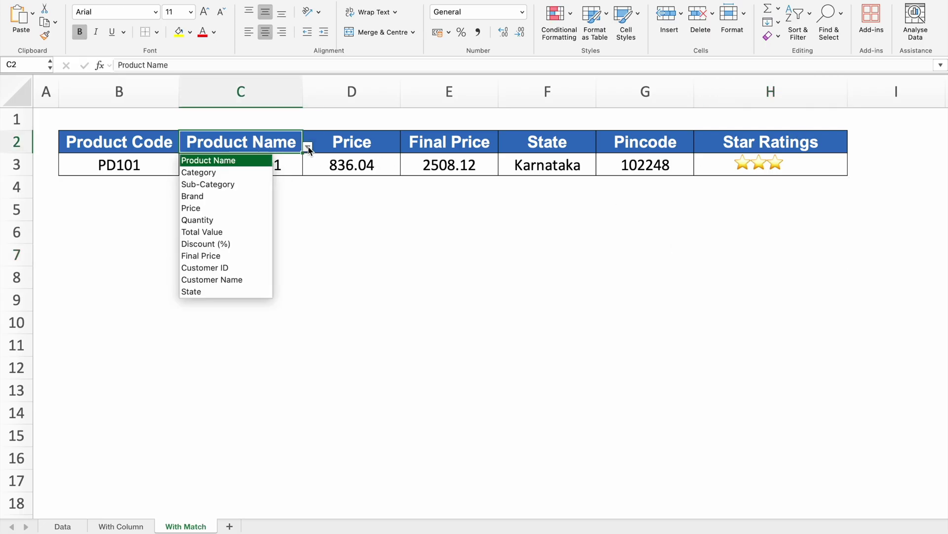
{"action": "scroll", "coordinate": [232, 291], "scroll_direction": "down", "scroll_amount": 5}
{"action": "left_click", "coordinate": [233, 291]}
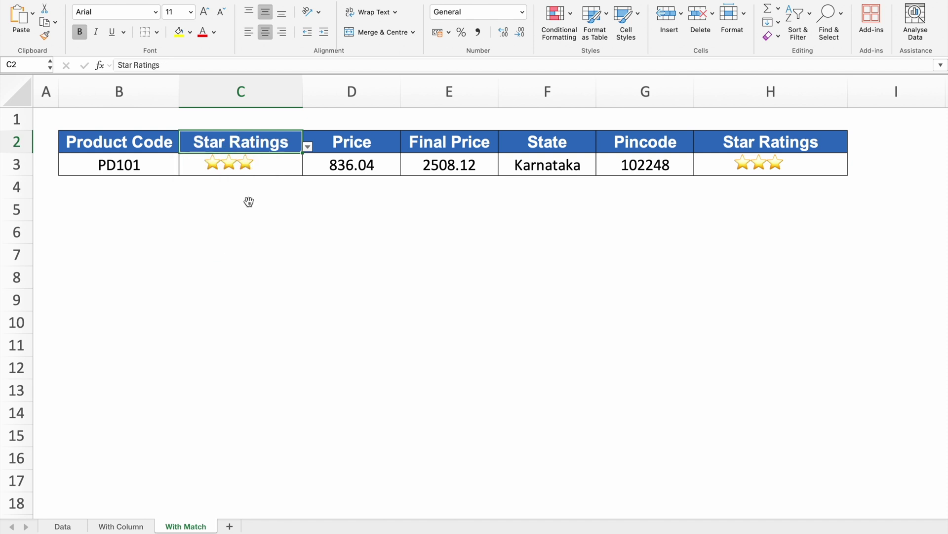
{"action": "left_click", "coordinate": [249, 201]}
- Change the column header in H2 to Product Name
{"action": "left_click", "coordinate": [845, 144]}
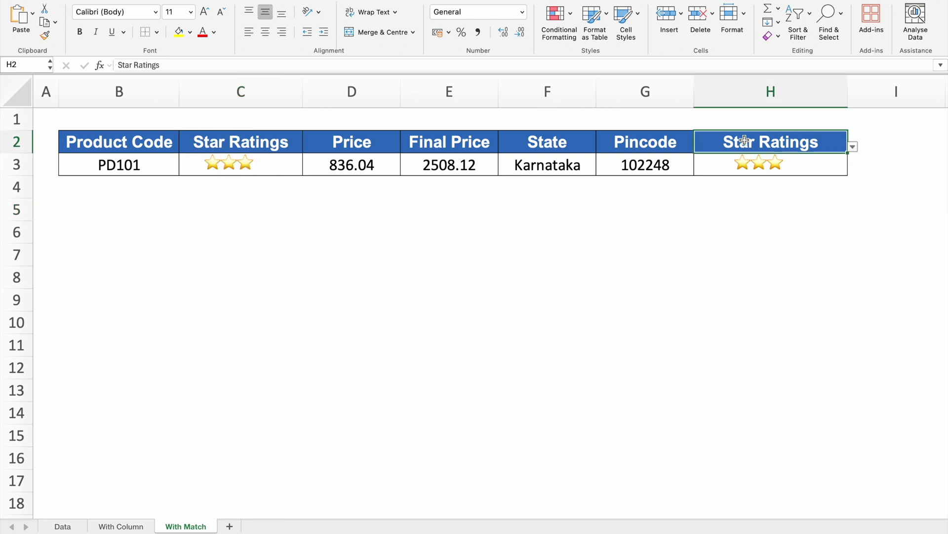
{"action": "left_click", "coordinate": [852, 147]}
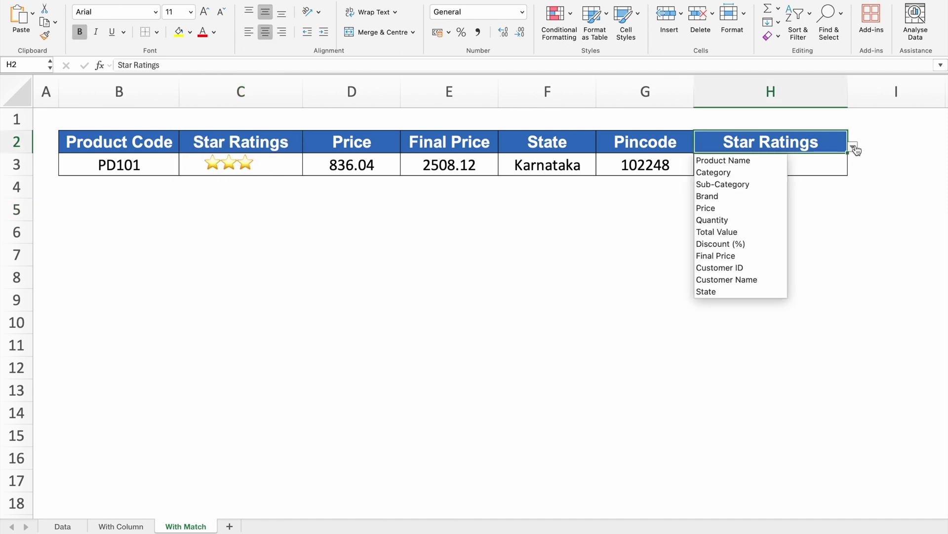
{"action": "left_click", "coordinate": [742, 161]}
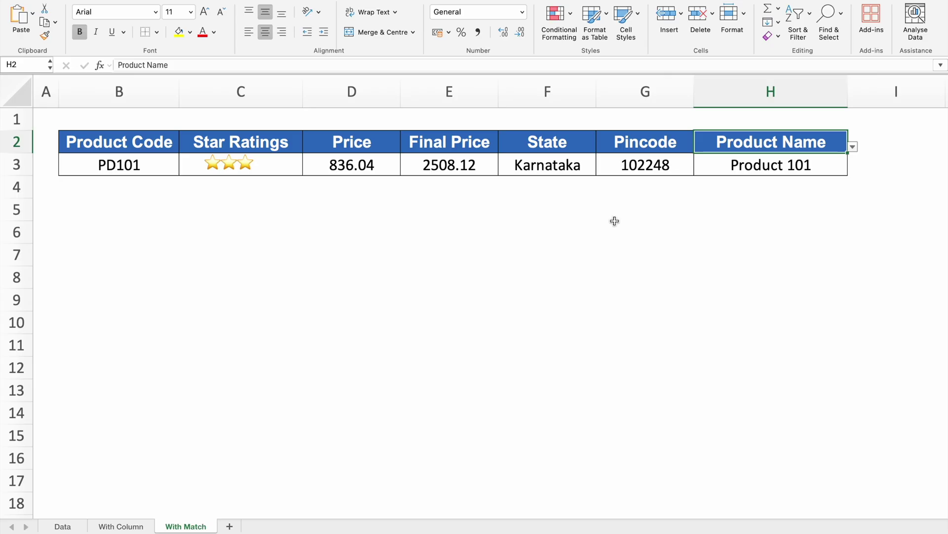
- Extend the product codes from B3 down to B15 and fill the C3:H3 formulas down to row 15
{"action": "left_click", "coordinate": [168, 168]}
{"action": "left_click_drag", "start_coordinate": [180, 176], "coordinate": [195, 456]}
{"action": "left_click_drag", "start_coordinate": [262, 164], "coordinate": [790, 165]}
{"action": "left_click_drag", "start_coordinate": [849, 175], "coordinate": [860, 445]}
{"action": "left_click", "coordinate": [885, 278]}
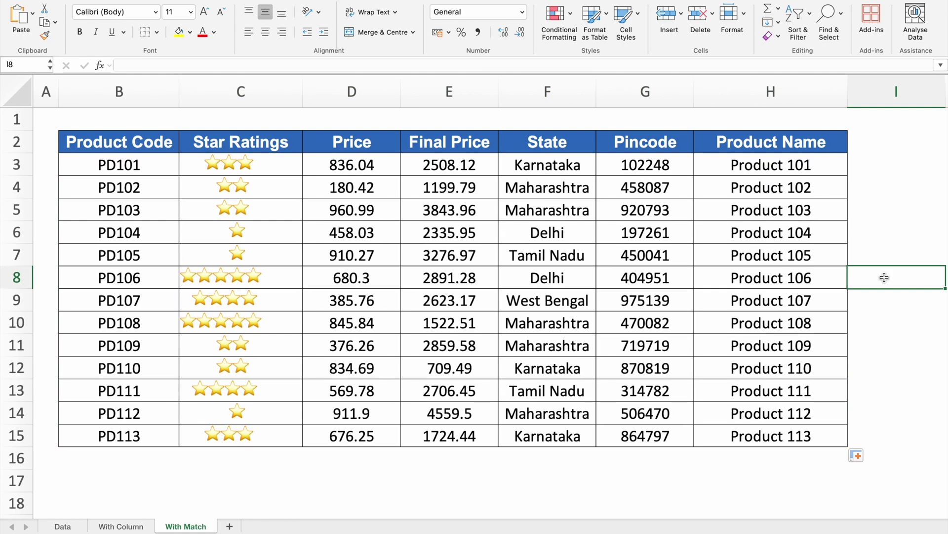
- Change the column header in F2 to Brand
{"action": "left_click", "coordinate": [540, 143]}
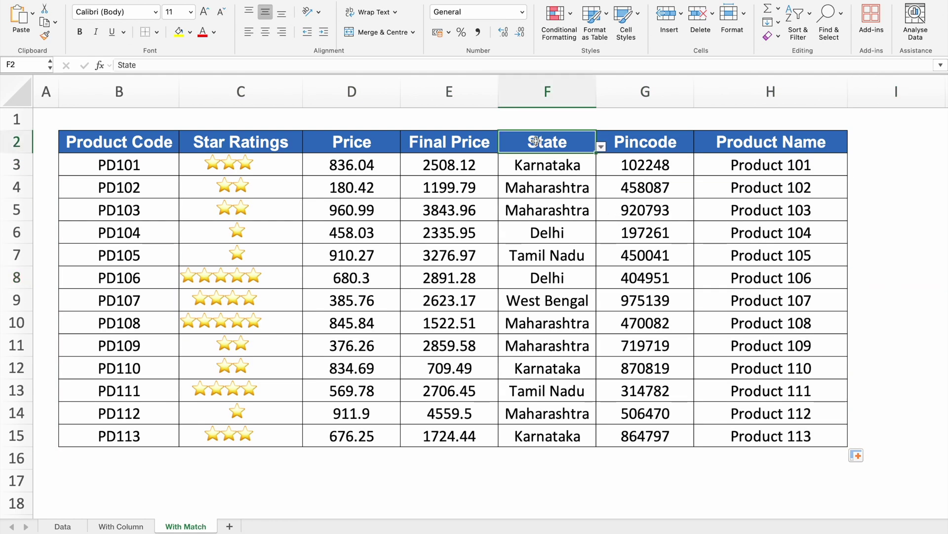
{"action": "left_click", "coordinate": [602, 146]}
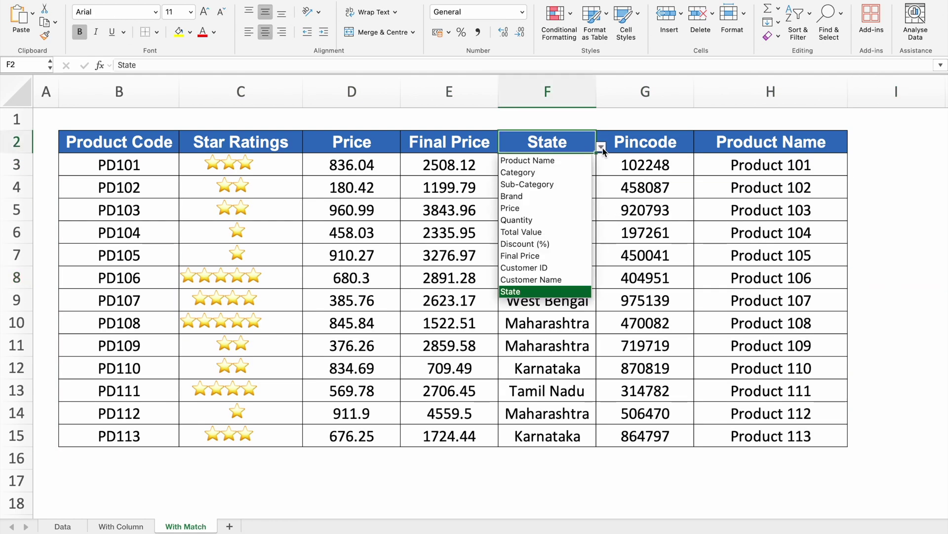
{"action": "left_click", "coordinate": [531, 197]}
- Change the column header in G2 to Remarks
{"action": "left_click", "coordinate": [636, 141]}
{"action": "left_click", "coordinate": [699, 147]}
{"action": "scroll", "coordinate": [640, 163], "scroll_direction": "down", "scroll_amount": 5}
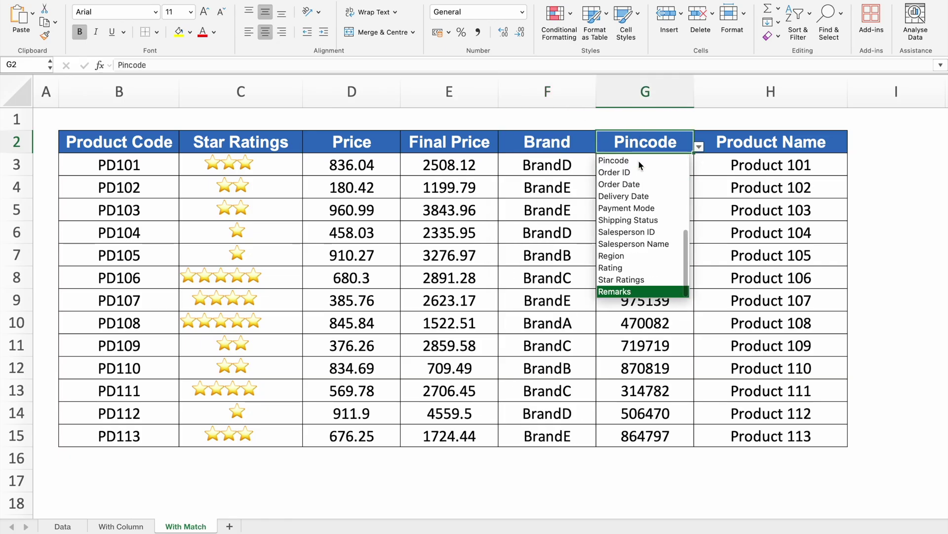
{"action": "left_click", "coordinate": [652, 291]}
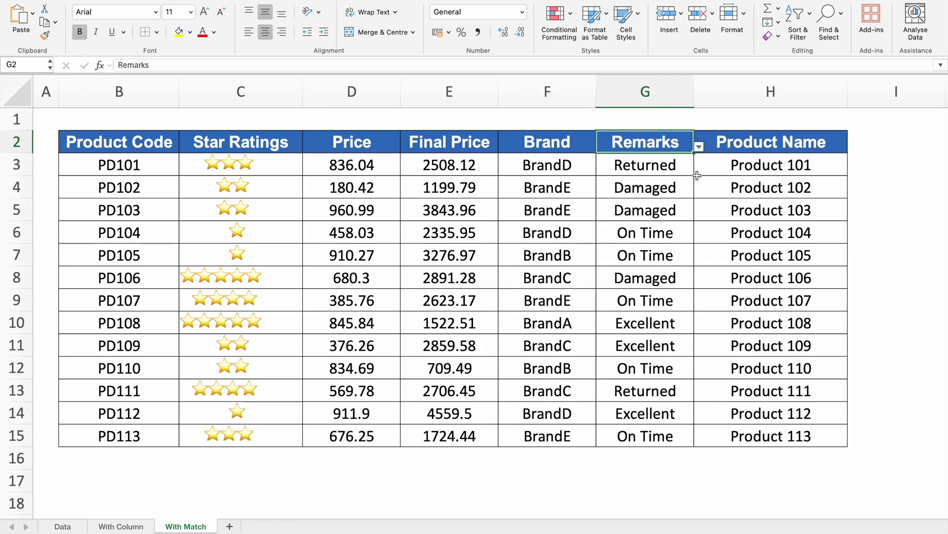
- Change the column header in G2 to Customer ID
{"action": "left_click", "coordinate": [700, 147]}
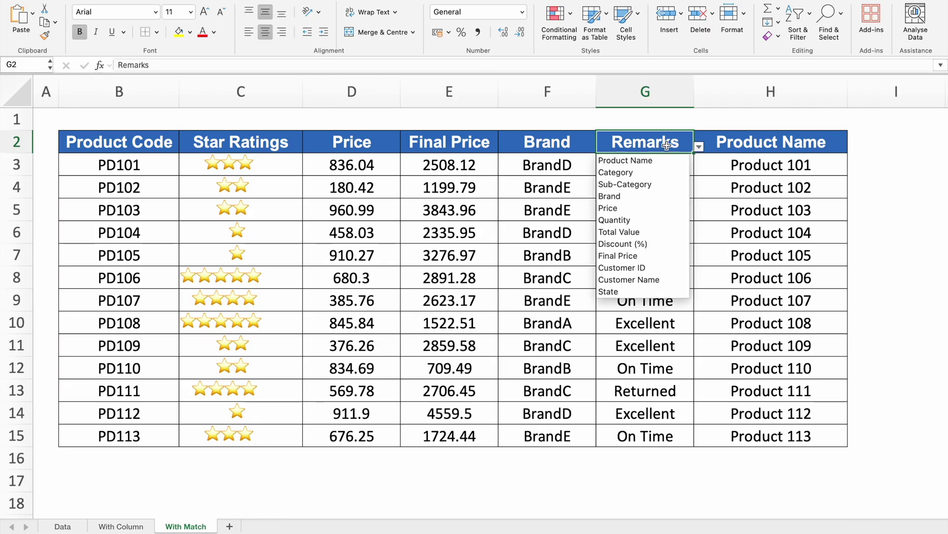
{"action": "left_click", "coordinate": [638, 268]}
{"action": "left_click", "coordinate": [650, 476]}
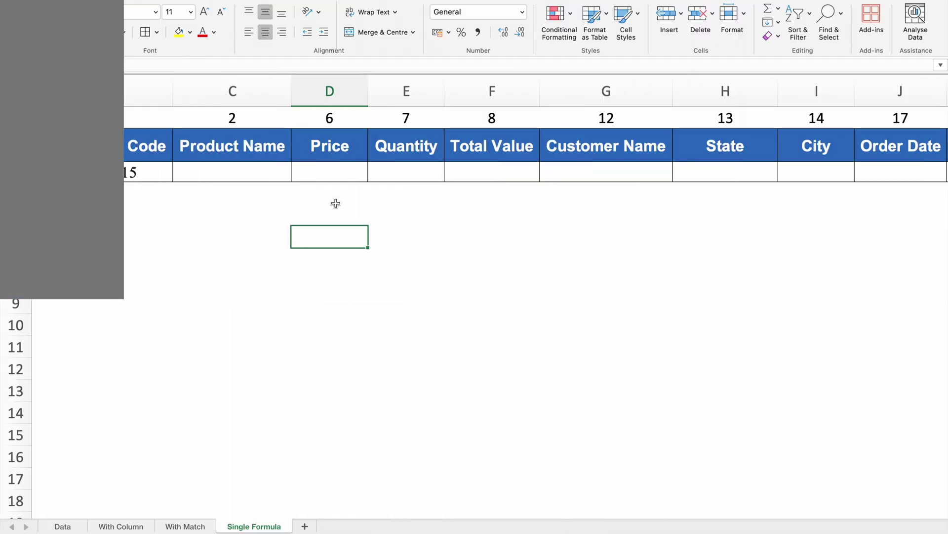
- Compare the column index numbers in row 1 of the Single Formula sheet with the numbered columns in row 3 of the Data sheet
{"action": "left_click", "coordinate": [288, 231]}
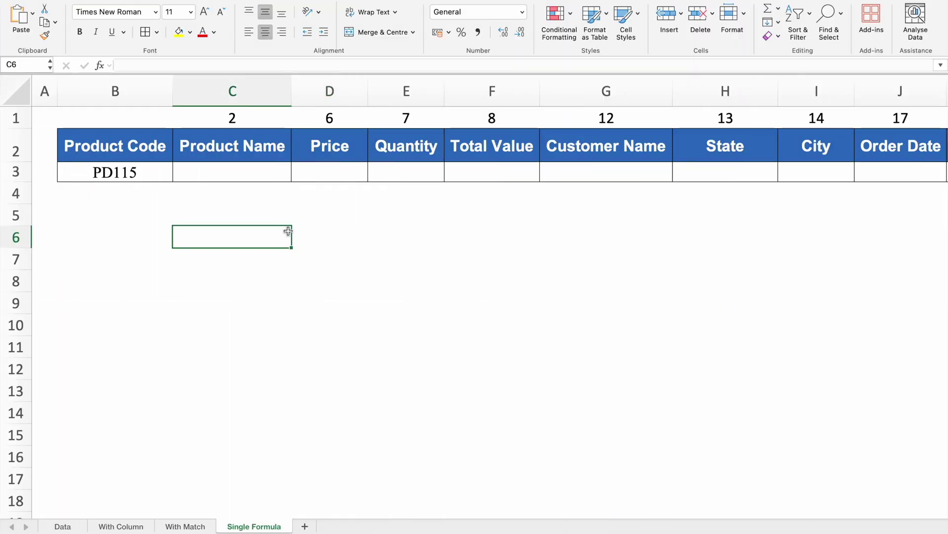
{"action": "left_click", "coordinate": [250, 115]}
{"action": "left_click", "coordinate": [343, 113]}
{"action": "left_click", "coordinate": [417, 112]}
{"action": "left_click", "coordinate": [493, 120]}
{"action": "left_click", "coordinate": [338, 116]}
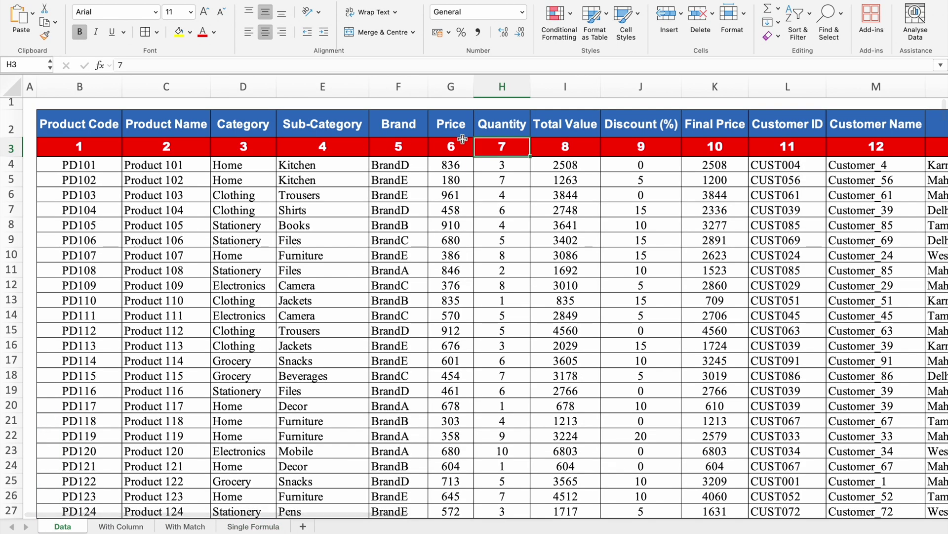
{"action": "left_click", "coordinate": [458, 145]}
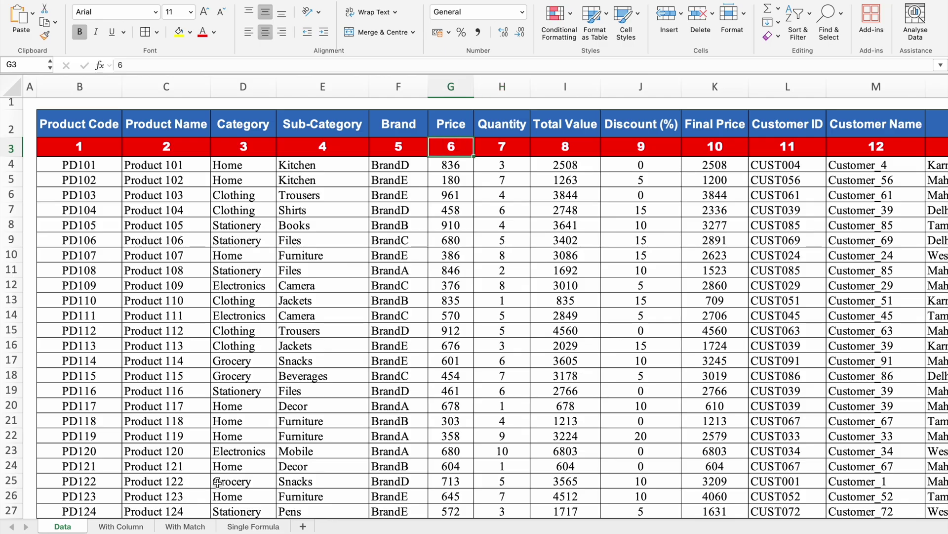
{"action": "left_click", "coordinate": [253, 526]}
{"action": "left_click", "coordinate": [642, 113]}
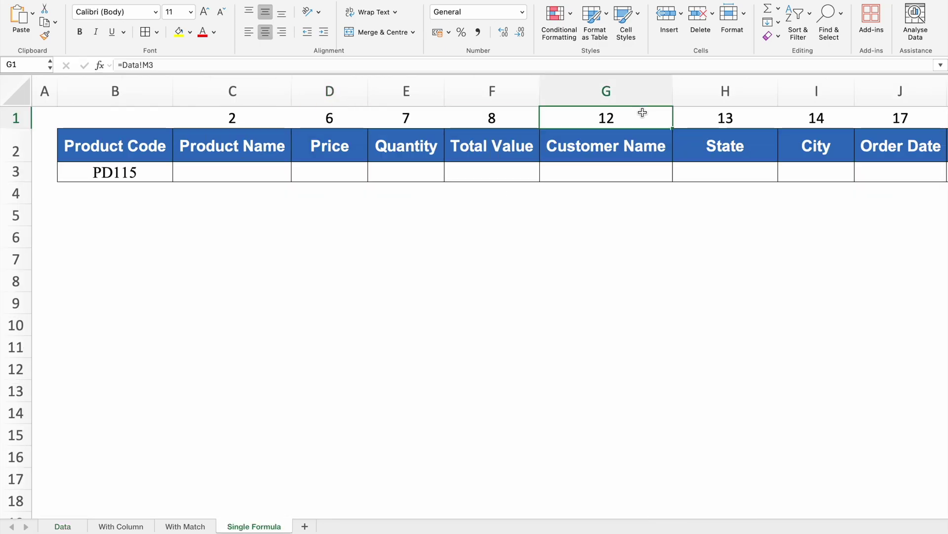
{"action": "left_click", "coordinate": [62, 526]}
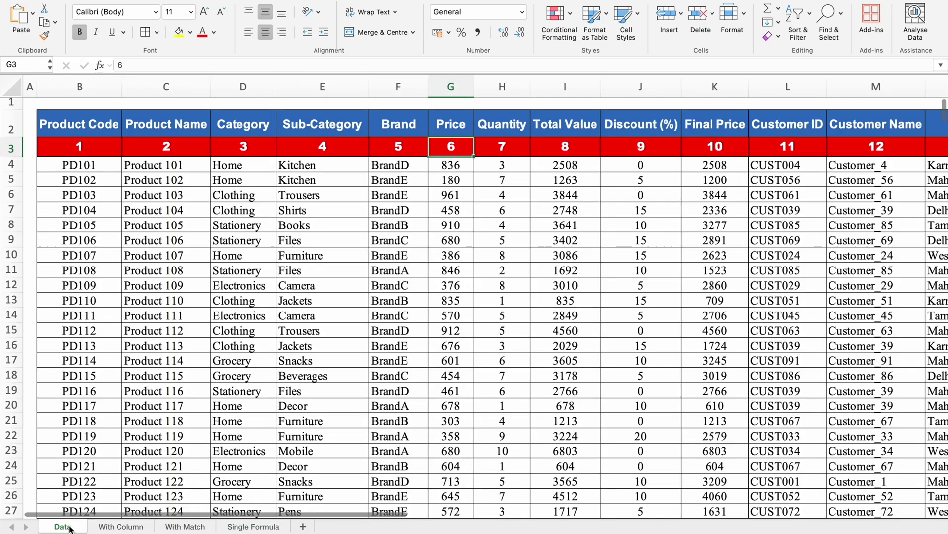
{"action": "scroll", "coordinate": [593, 208], "scroll_direction": "right", "scroll_amount": 5}
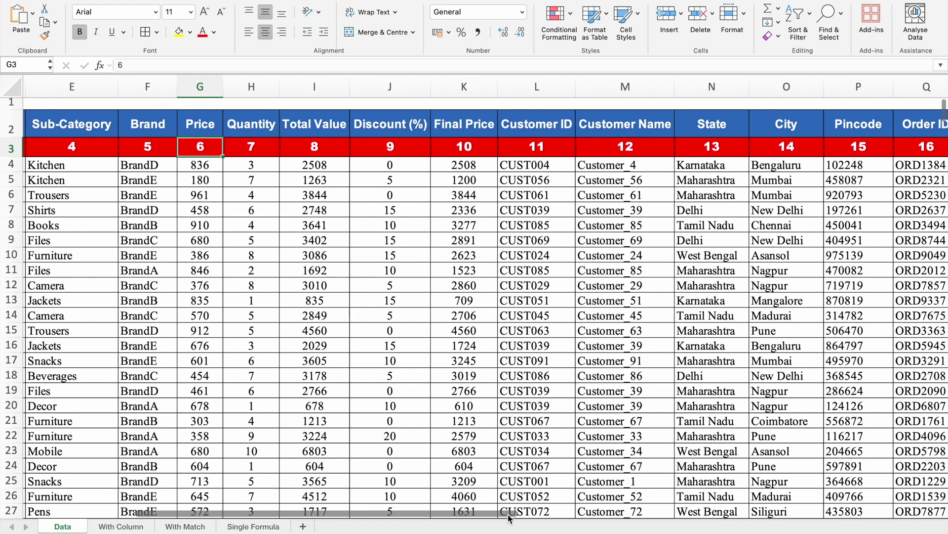
{"action": "left_click", "coordinate": [627, 145]}
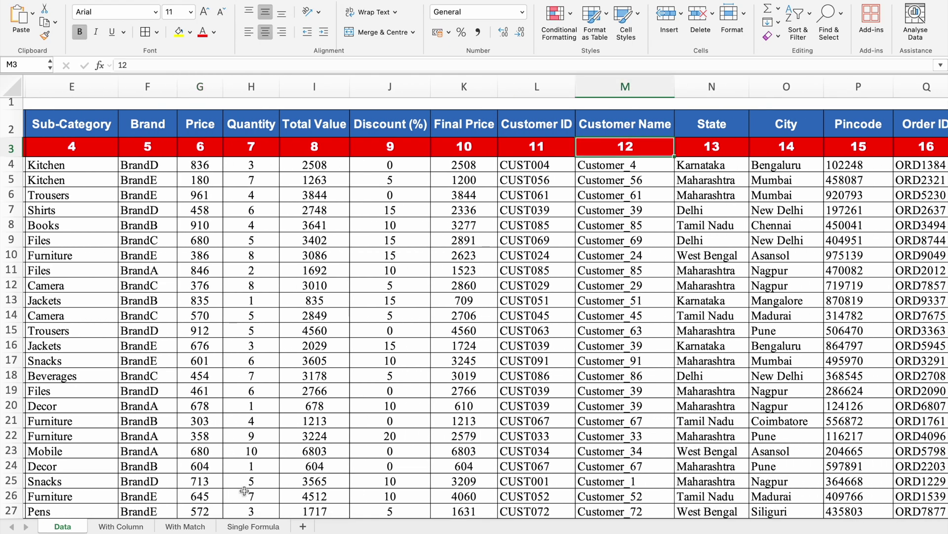
{"action": "left_click", "coordinate": [252, 527]}
- Start a VLOOKUP in C3 of the Single Formula sheet with lookup value $B3 and the absolute table array Data!$B:$AA
{"action": "left_click", "coordinate": [238, 176]}
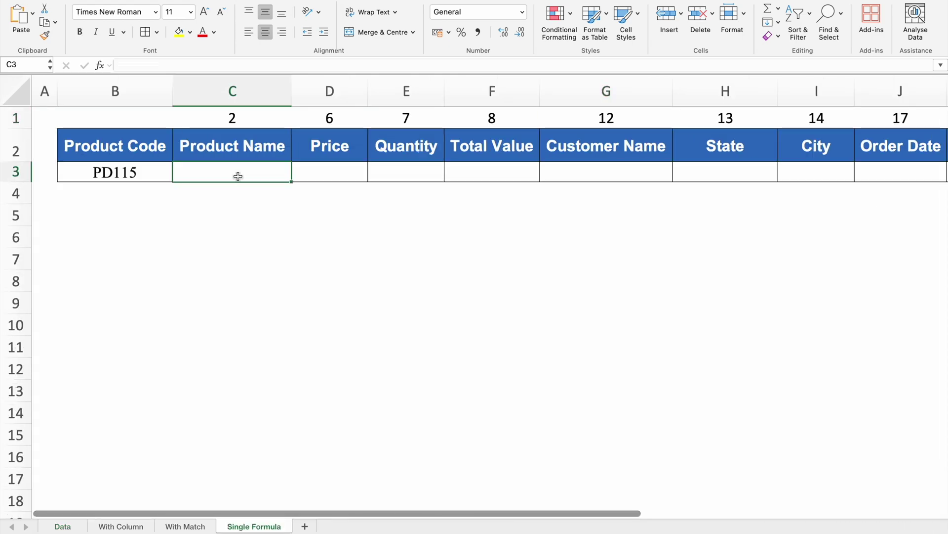
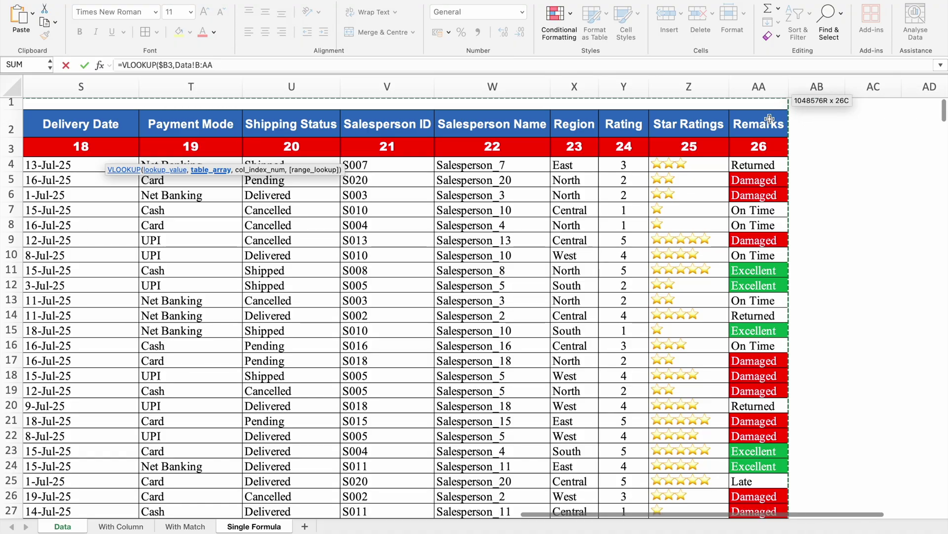
{"action": "key", "text": "F4"}
{"action": "type", "text": ","}
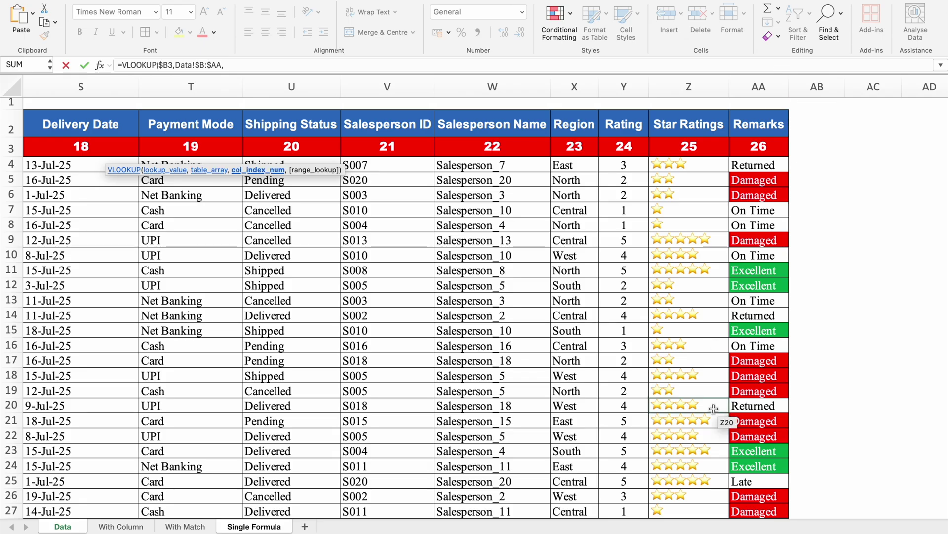
- Return to the Single Formula sheet and remove the 'Single Formula'! reference from the end of the formula
{"action": "left_click", "coordinate": [271, 527]}
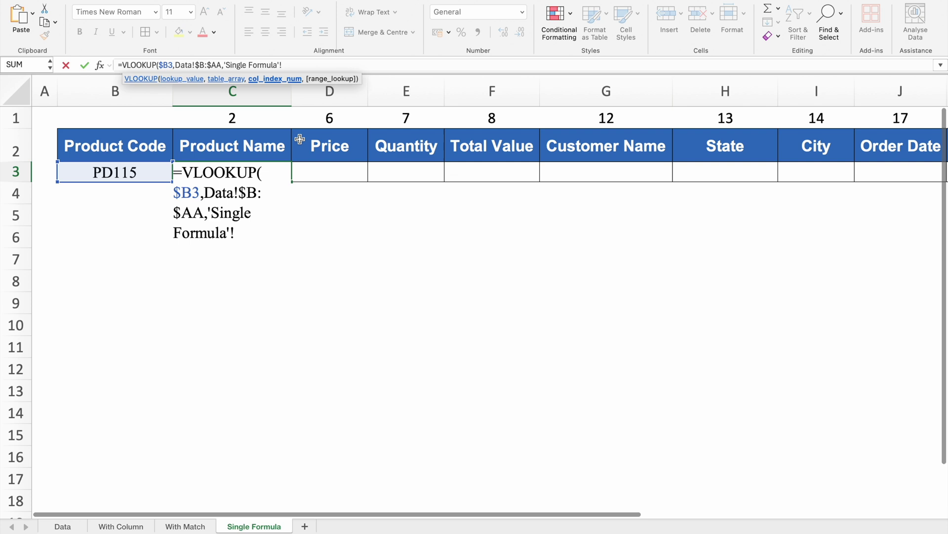
{"action": "key", "text": "BackSpace"}
{"action": "key", "text": "BackSpace"}
{"action": "key", "text": "BackSpace"}
{"action": "key", "text": "BackSpace"}
{"action": "key", "text": "BackSpace"}
{"action": "key", "text": "BackSpace"}
{"action": "key", "text": "BackSpace"}
{"action": "key", "text": "BackSpace"}
{"action": "key", "text": "BackSpace"}
{"action": "key", "text": "BackSpace"}
{"action": "key", "text": "BackSpace"}
{"action": "key", "text": "BackSpace"}
{"action": "key", "text": "BackSpace"}
{"action": "key", "text": "BackSpace"}
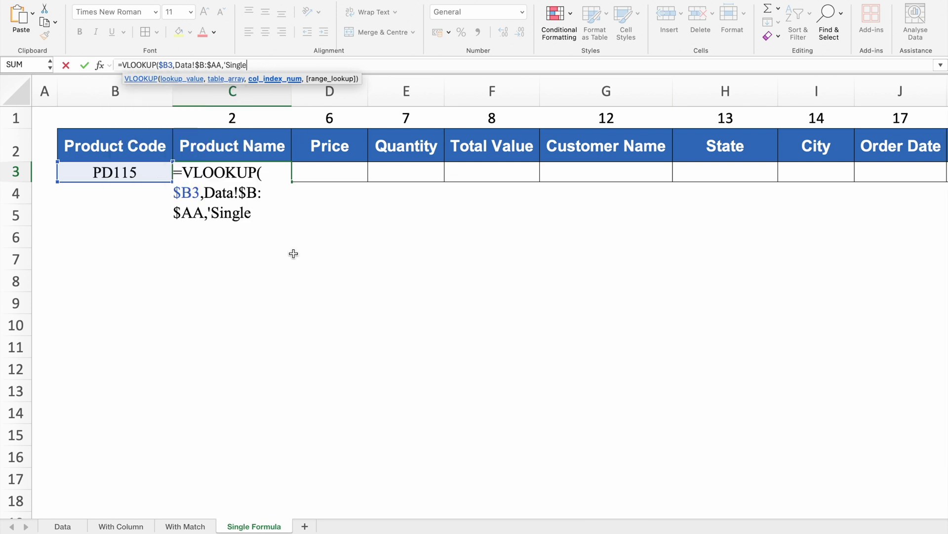
{"action": "key", "text": "BackSpace"}
{"action": "key", "text": "BackSpace"}
{"action": "key", "text": "BackSpace"}
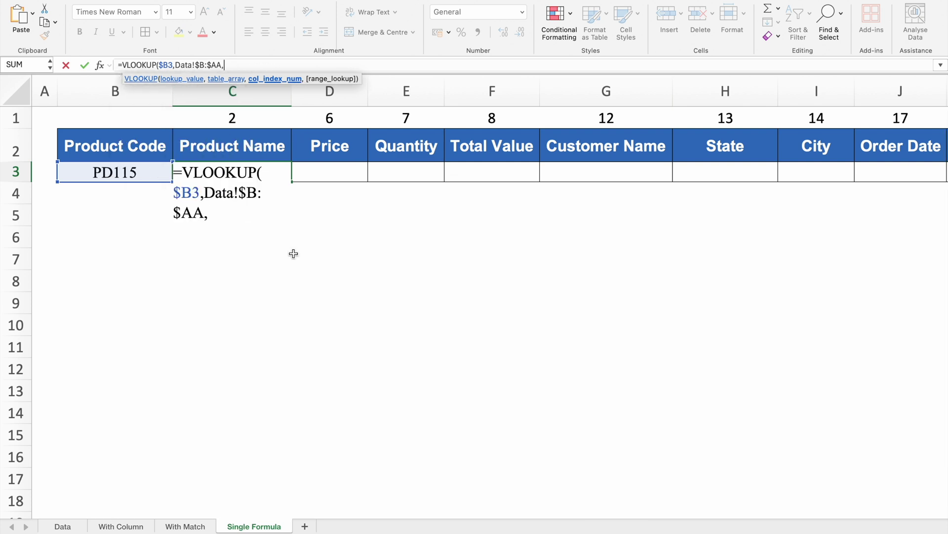
- Complete the VLOOKUP in C3 with the column index array {2,6,7,8,12,13,14,17,18,23,25} and FALSE for an exact match
{"action": "type", "text": "{"}
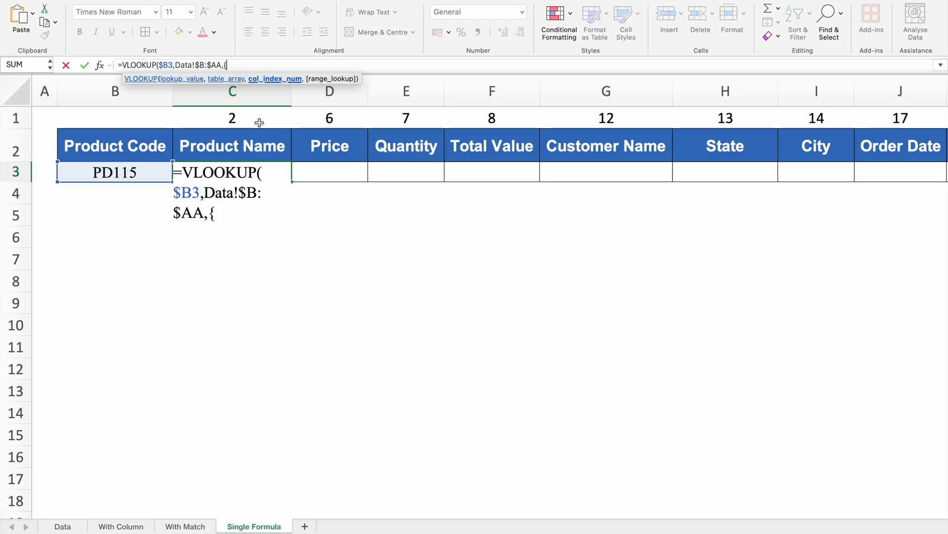
{"action": "type", "text": "2,6,7,8,1"}
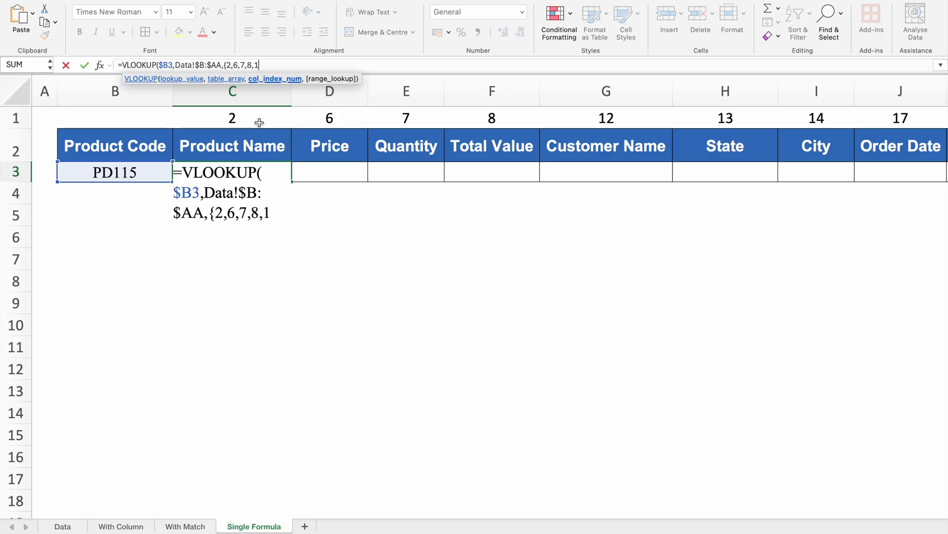
{"action": "type", "text": "2,13,14,17,"}
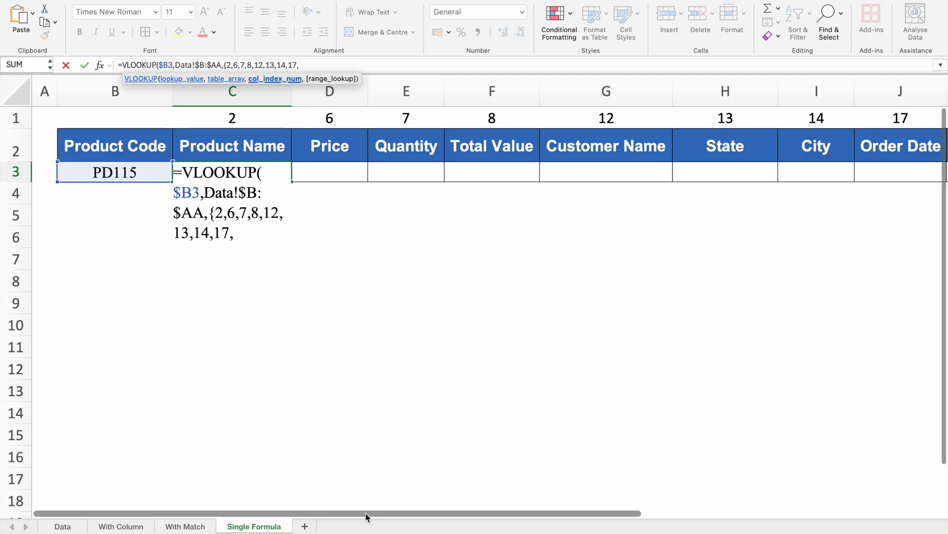
{"action": "left_click_drag", "start_coordinate": [368, 514], "coordinate": [352, 475]}
{"action": "type", "text": ","}
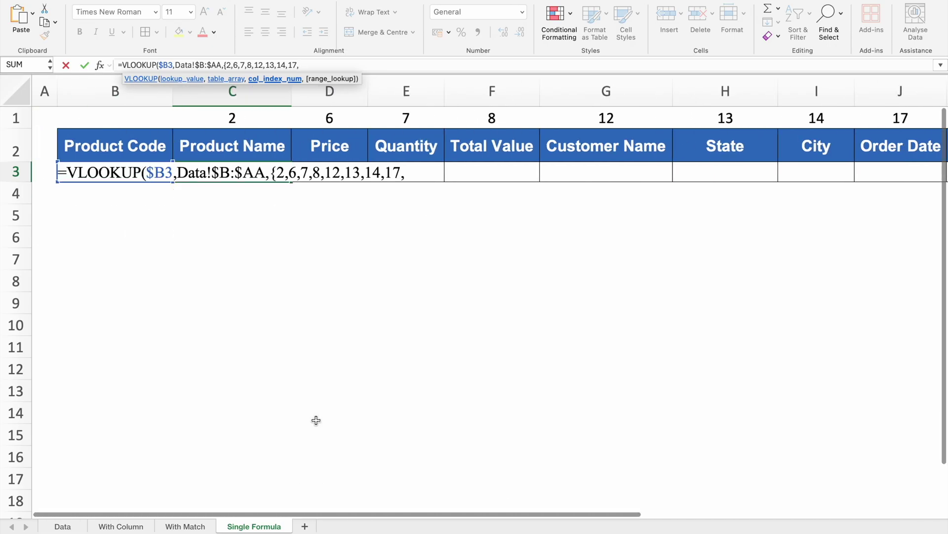
{"action": "type", "text": "18,23,25"}
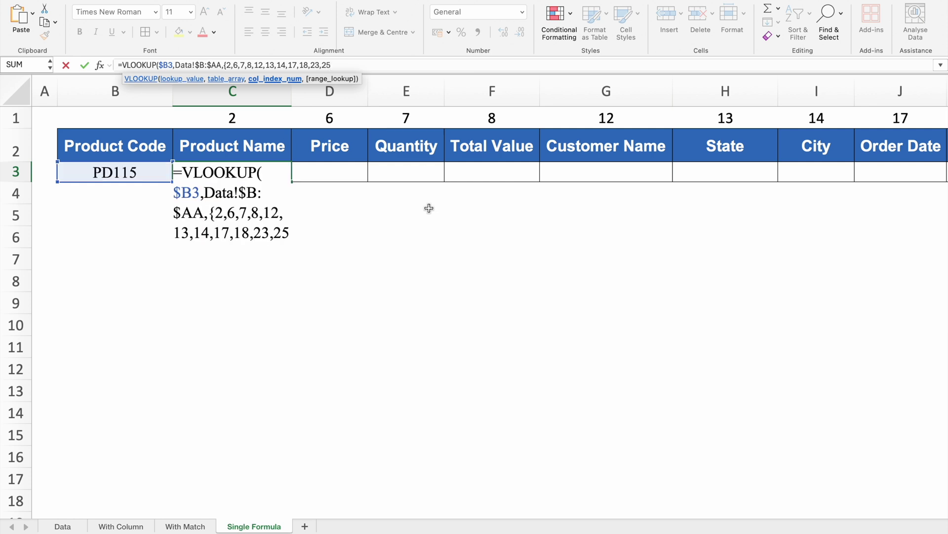
{"action": "type", "text": "},"}
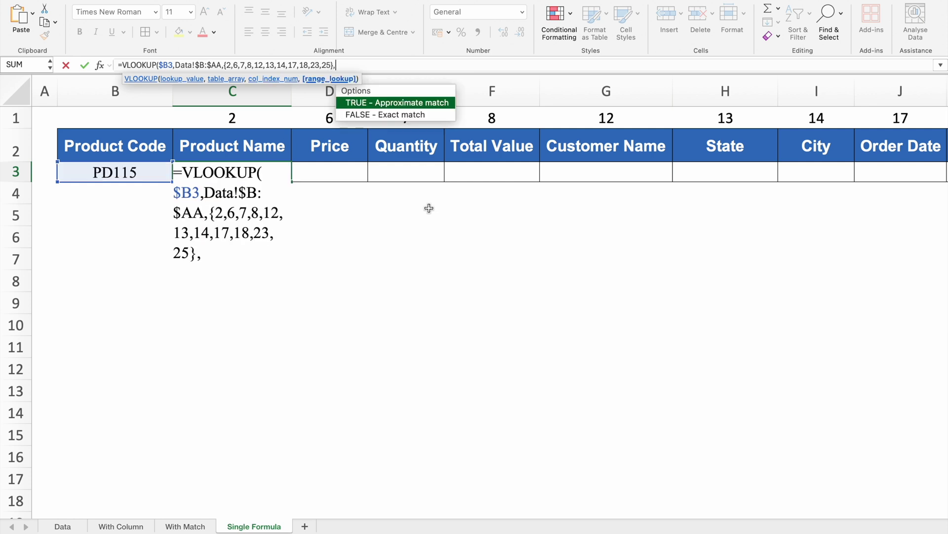
{"action": "double_click", "coordinate": [382, 115]}
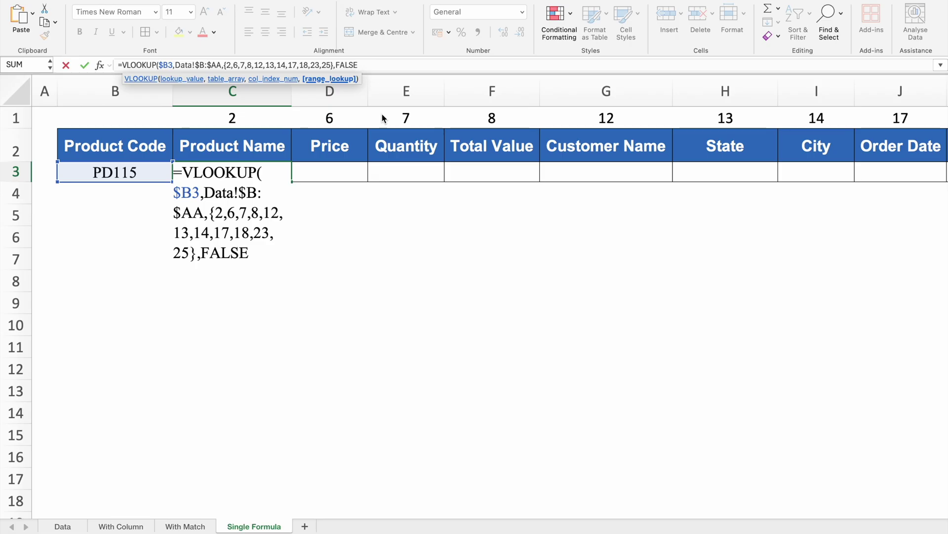
{"action": "type", "text": ")"}
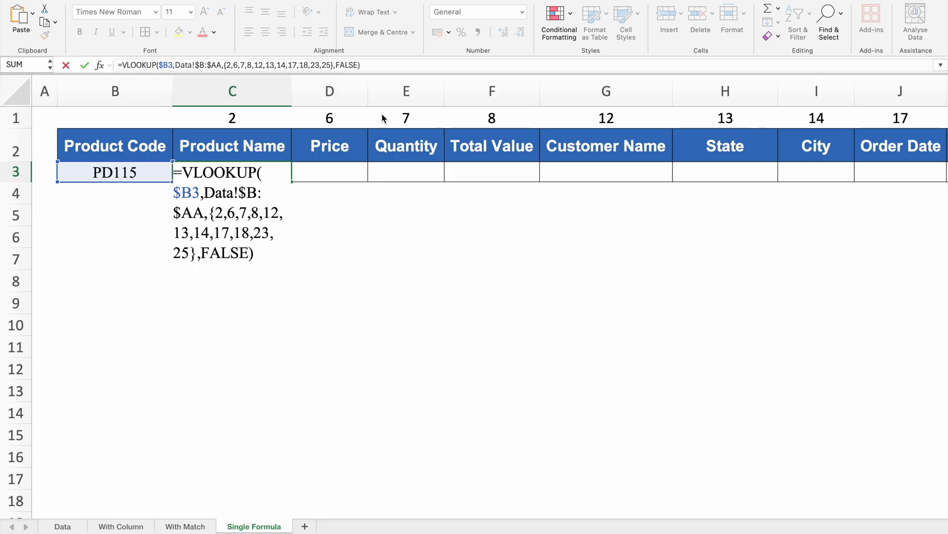
{"action": "key", "text": "Return"}
- Wrap the VLOOKUP in C3 in IFERROR with an empty string ("") as the value if error
{"action": "left_click", "coordinate": [245, 179]}
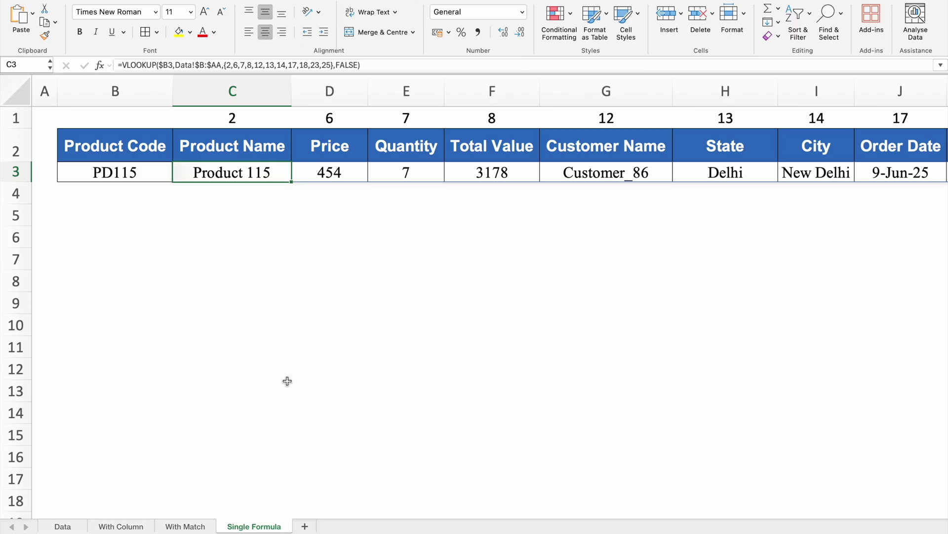
{"action": "scroll", "coordinate": [460, 491], "scroll_direction": "right", "scroll_amount": 8}
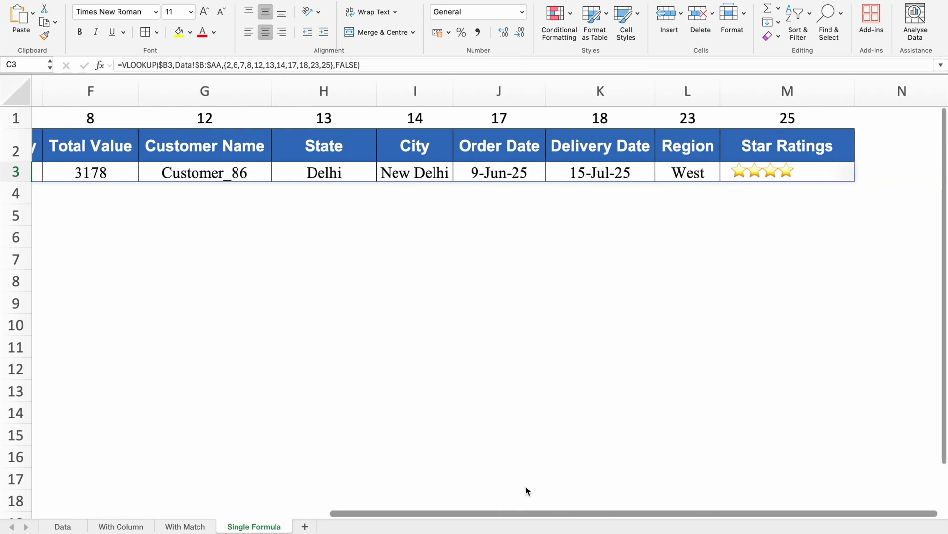
{"action": "scroll", "coordinate": [525, 490], "scroll_direction": "left", "scroll_amount": 8}
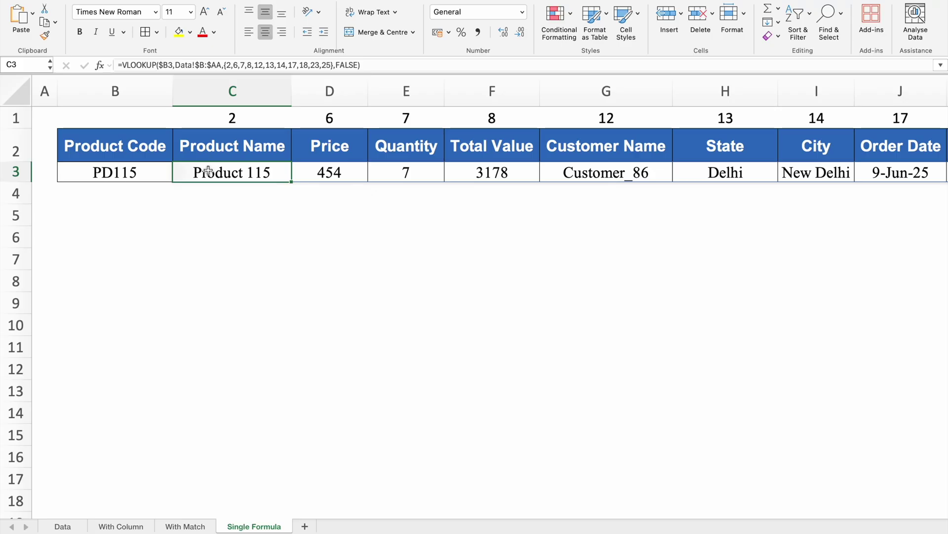
{"action": "double_click", "coordinate": [185, 172]}
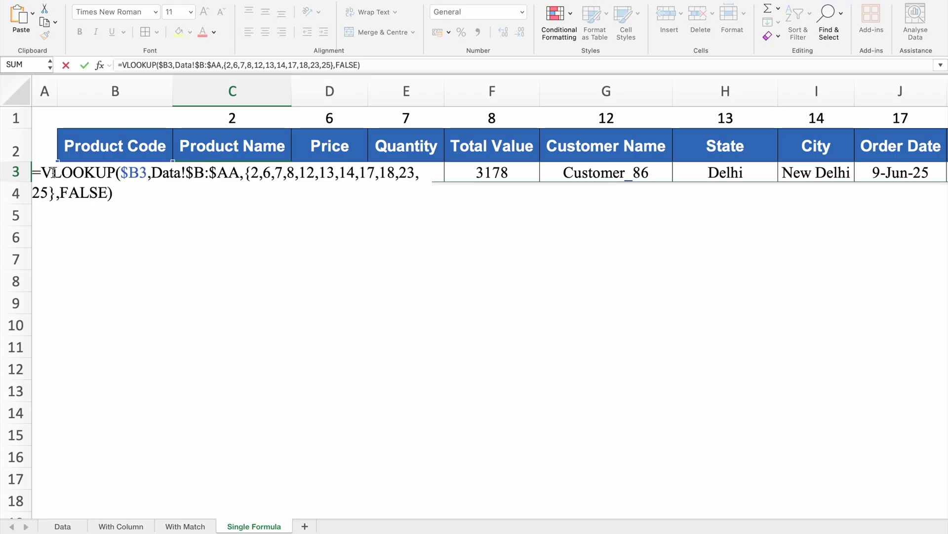
{"action": "type", "text": "iferr"}
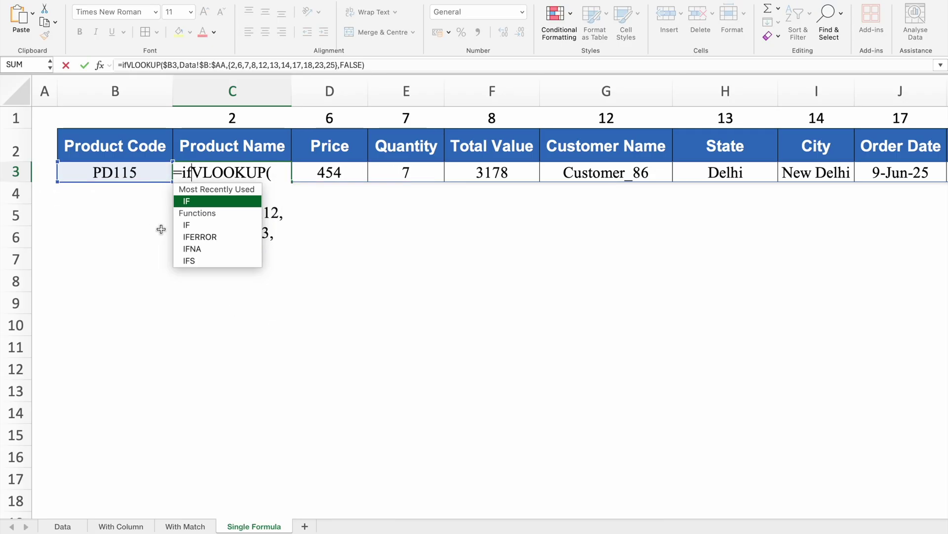
{"action": "double_click", "coordinate": [214, 203]}
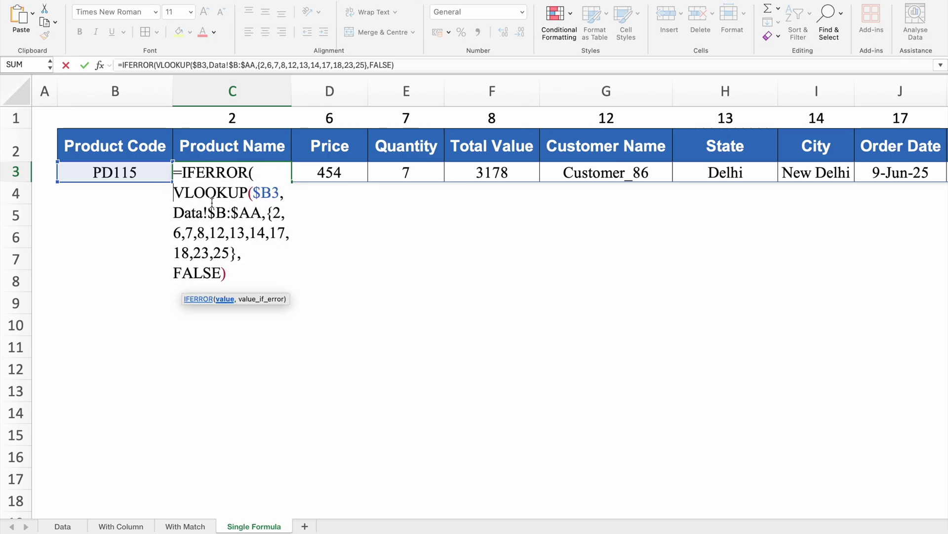
{"action": "left_click", "coordinate": [235, 269]}
{"action": "type", "text": ",\"\""}
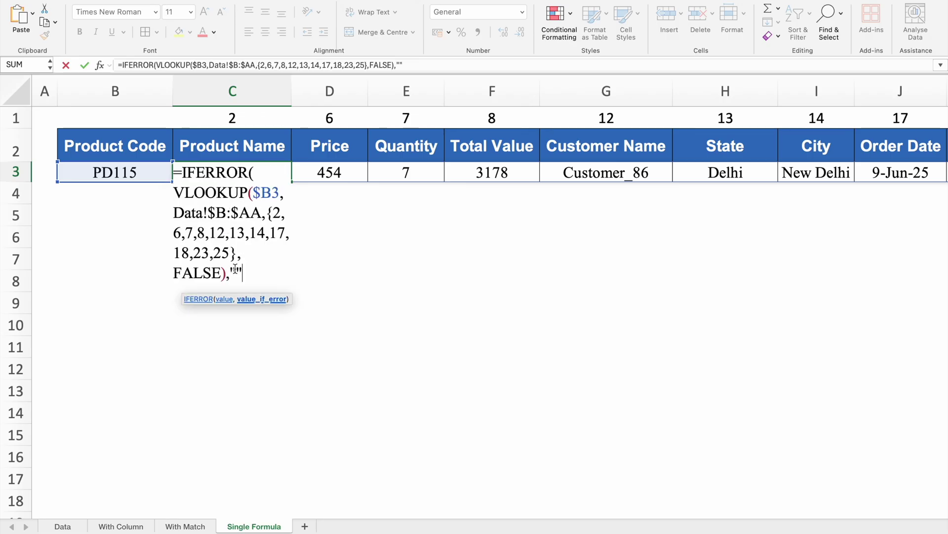
{"action": "type", "text": ")"}
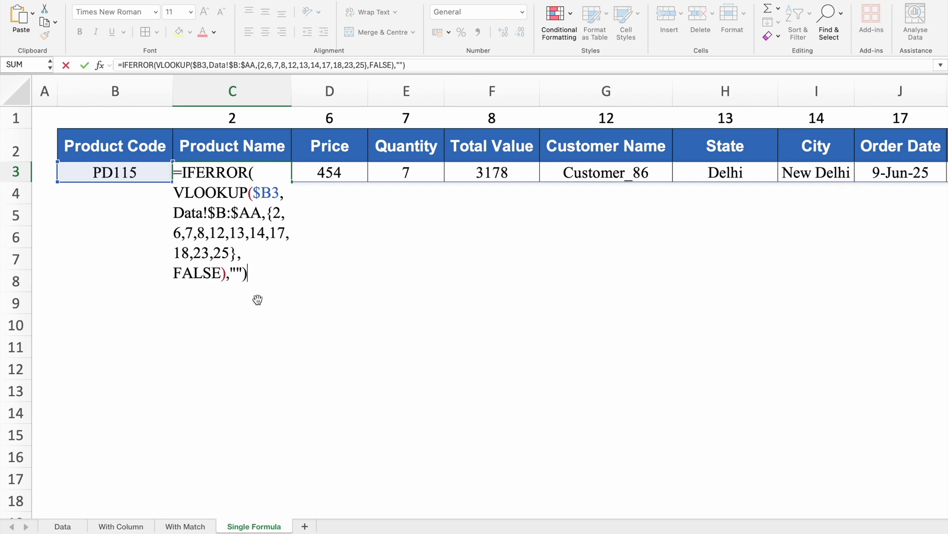
{"action": "key", "text": "Return"}
- Extend the product codes from B3 down to B13 and fill the C3 formula down to row 13
{"action": "left_click", "coordinate": [158, 174]}
{"action": "left_click_drag", "start_coordinate": [172, 183], "coordinate": [170, 400]}
{"action": "left_click", "coordinate": [227, 173]}
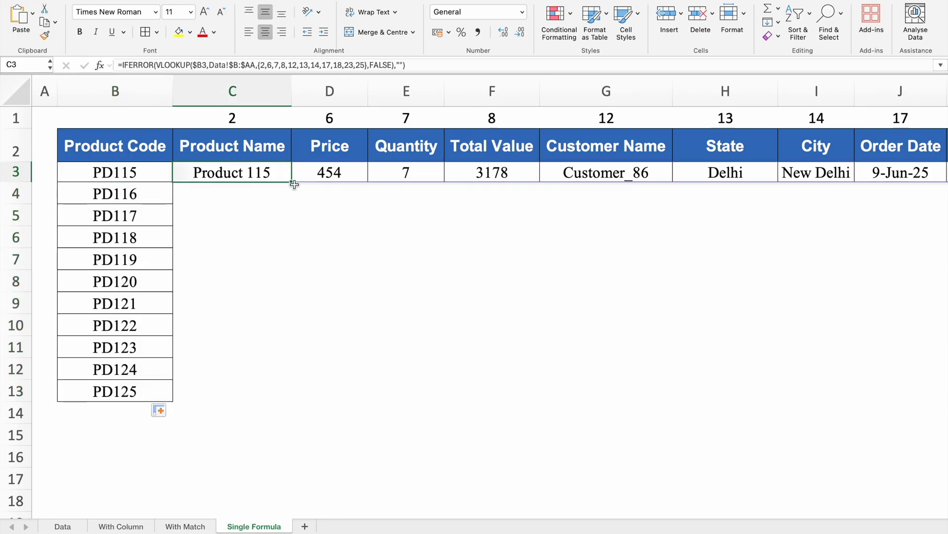
{"action": "left_click_drag", "start_coordinate": [292, 182], "coordinate": [285, 402]}
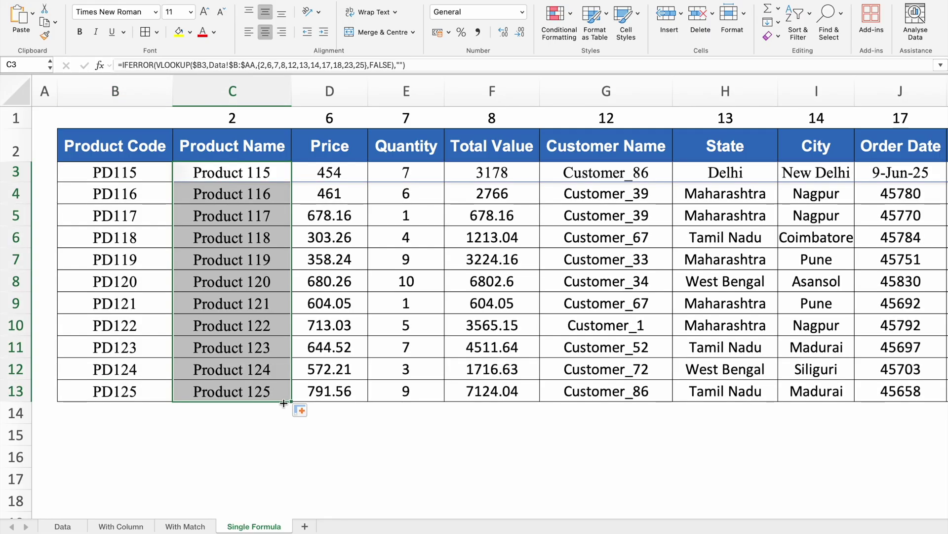
{"action": "mouse_move", "coordinate": [312, 511]}
{"action": "left_mouse_down"}
{"action": "mouse_move", "coordinate": [600, 512]}
{"action": "mouse_move", "coordinate": [312, 511]}
{"action": "left_mouse_up"}
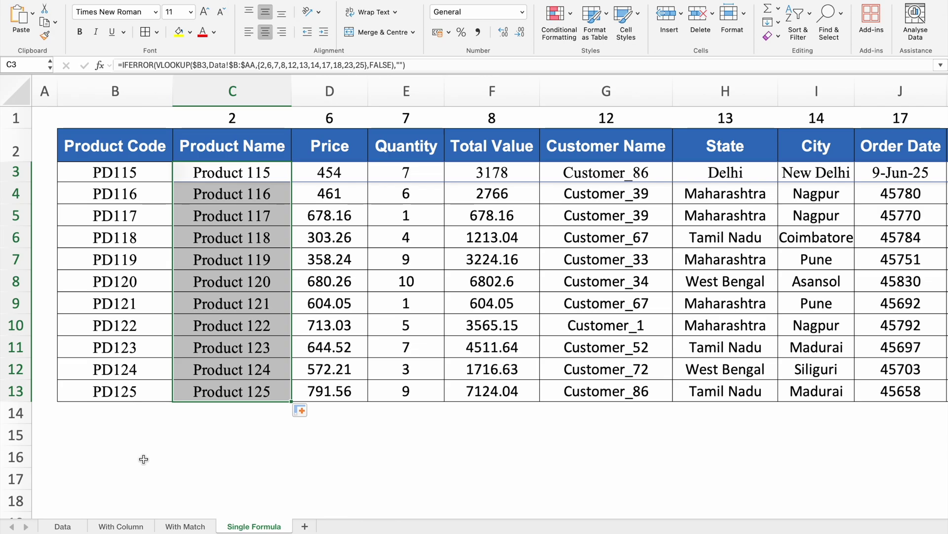
{"action": "left_click", "coordinate": [119, 527]}
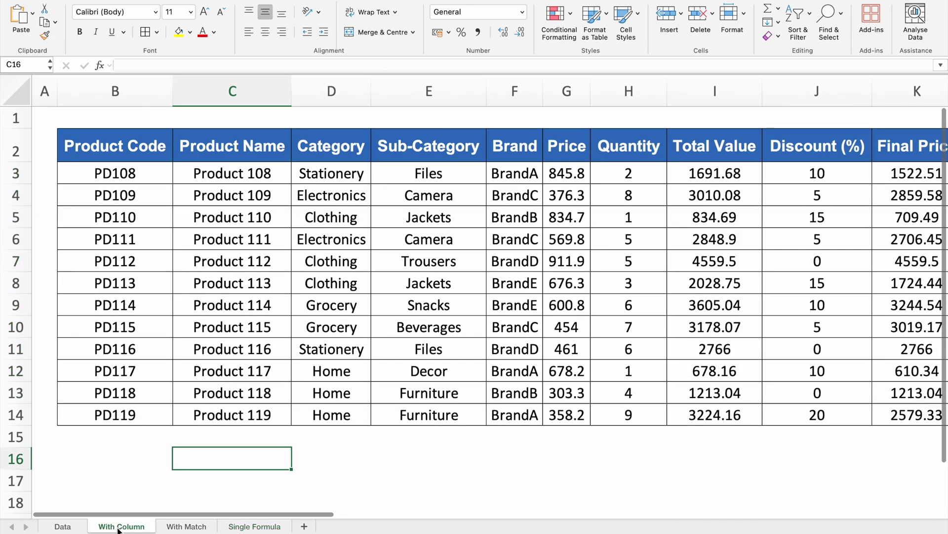
{"action": "left_click", "coordinate": [179, 527]}
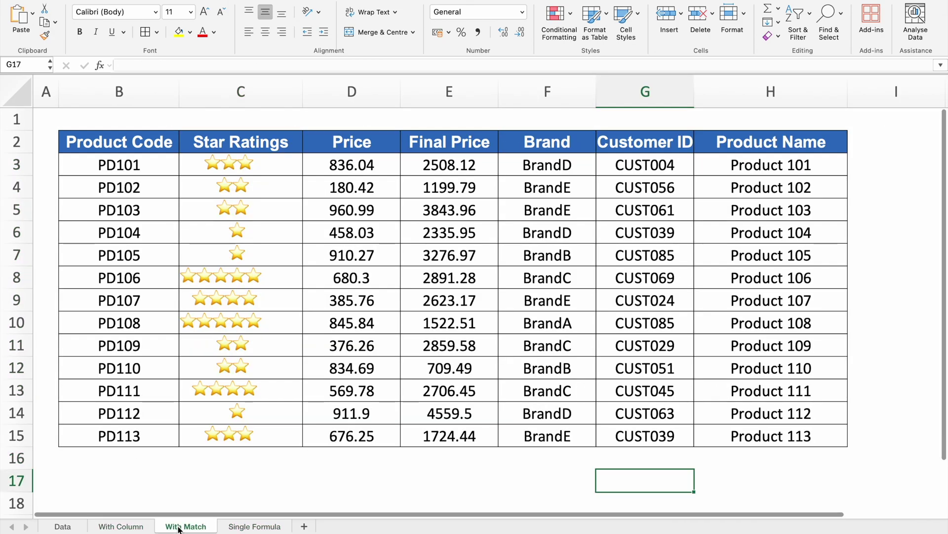
{"action": "left_click", "coordinate": [250, 526]}
{"action": "left_click", "coordinate": [296, 452]}
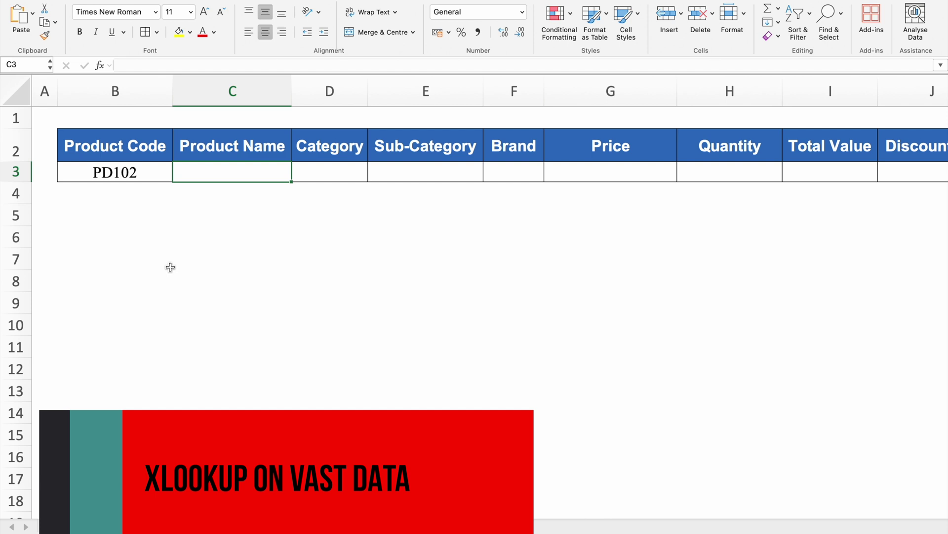
- Start an XLOOKUP formula in C3 of the XLOOKUP sheet with the column-locked product code $B3 as the lookup value
{"action": "type", "text": "=XL"}
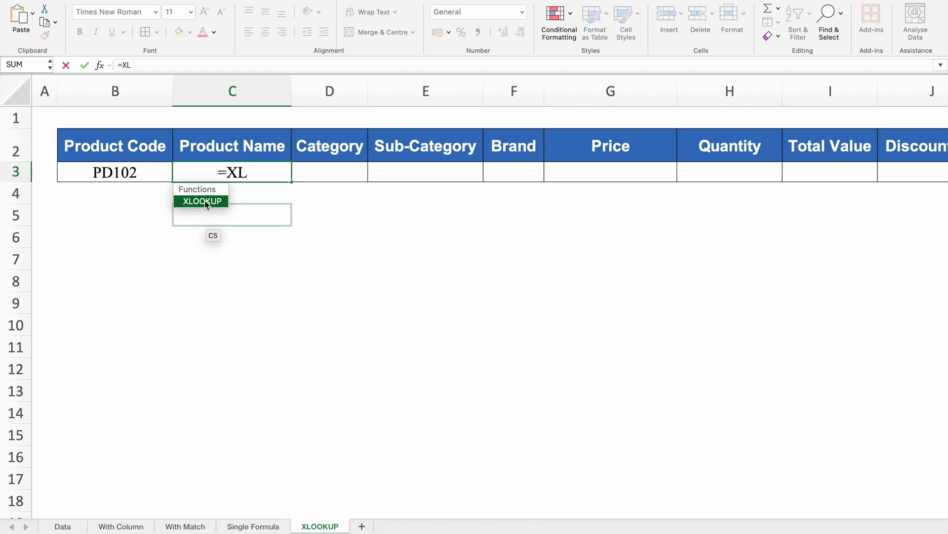
{"action": "key", "text": "Tab"}
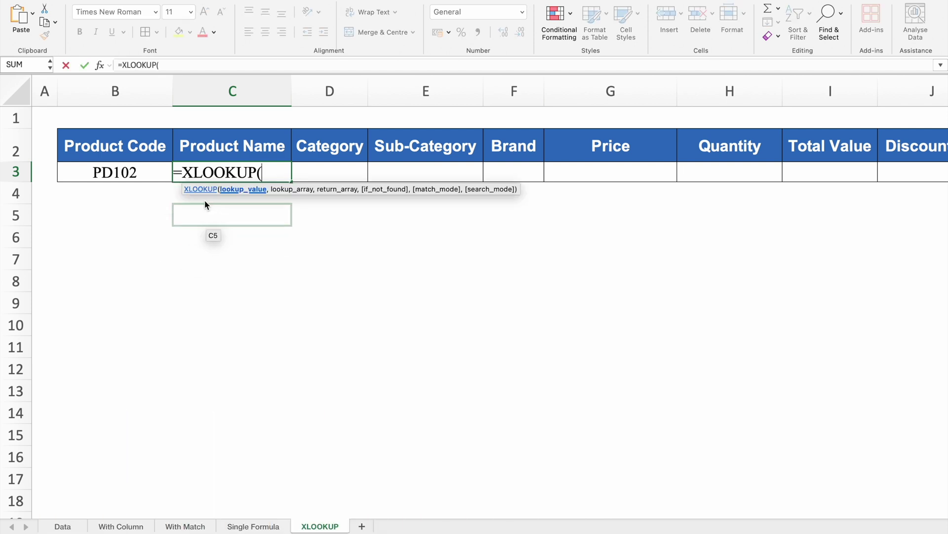
{"action": "left_click", "coordinate": [156, 171]}
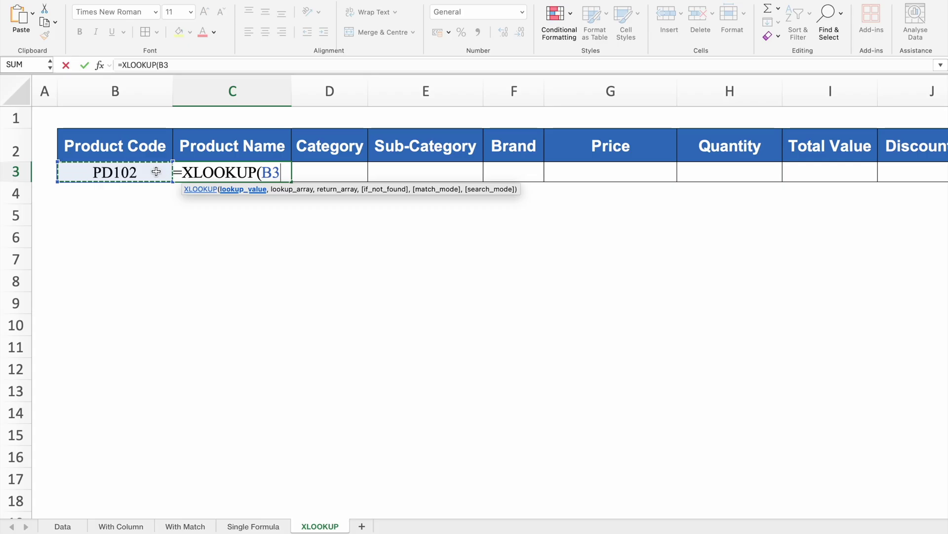
{"action": "key", "text": "F4"}
{"action": "key", "text": "F4"}
{"action": "key", "text": "F4"}
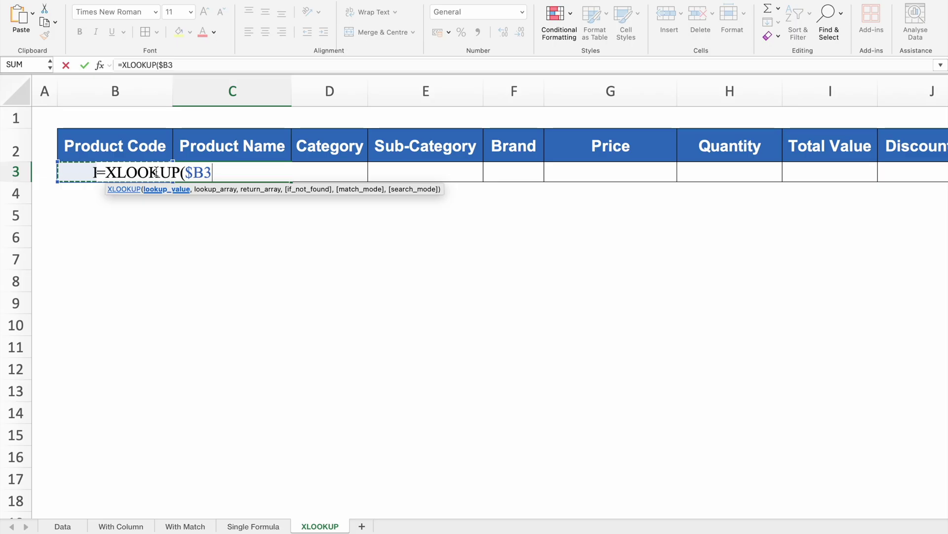
{"action": "type", "text": ","}
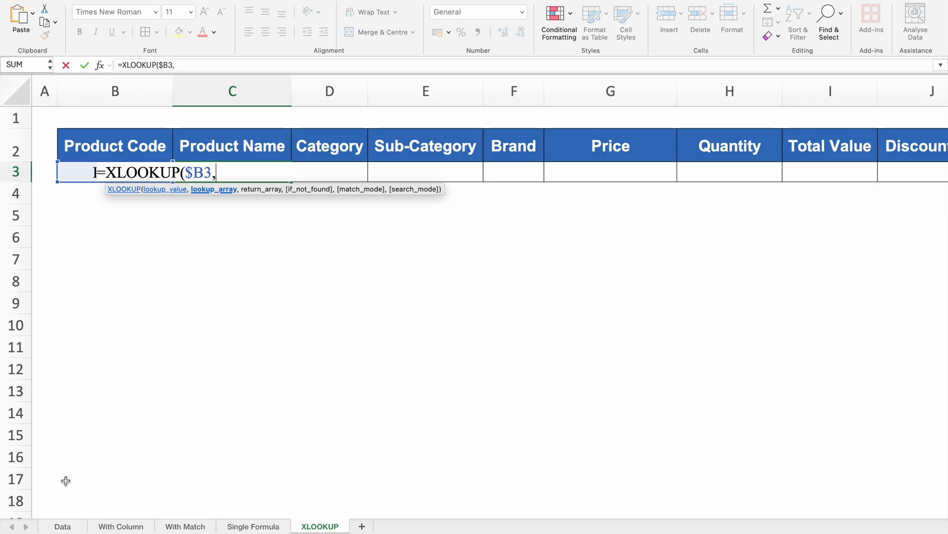
- Set the XLOOKUP's lookup array to the Data sheet's Product Code column as the absolute reference Data!$B:$B
{"action": "left_click", "coordinate": [63, 526]}
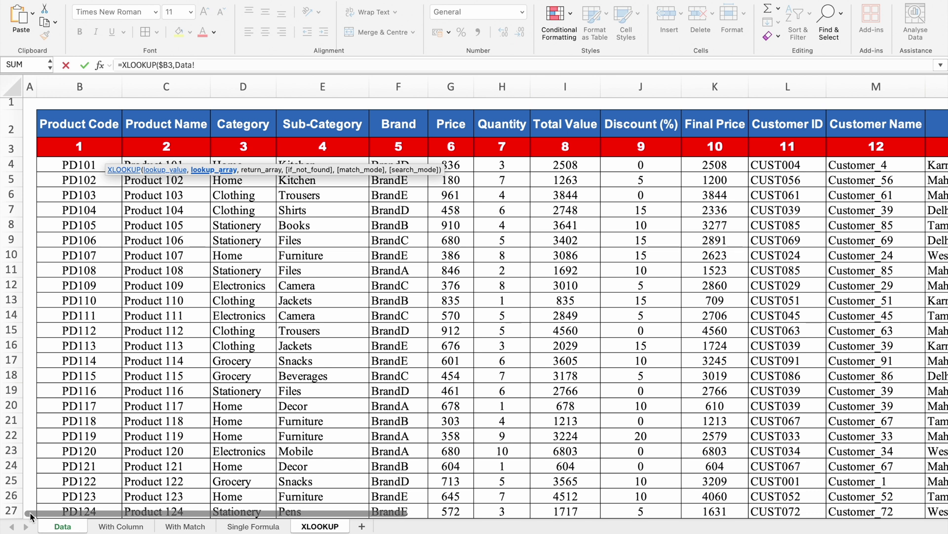
{"action": "left_click_drag", "start_coordinate": [69, 286], "coordinate": [69, 272]}
{"action": "left_click", "coordinate": [93, 87]}
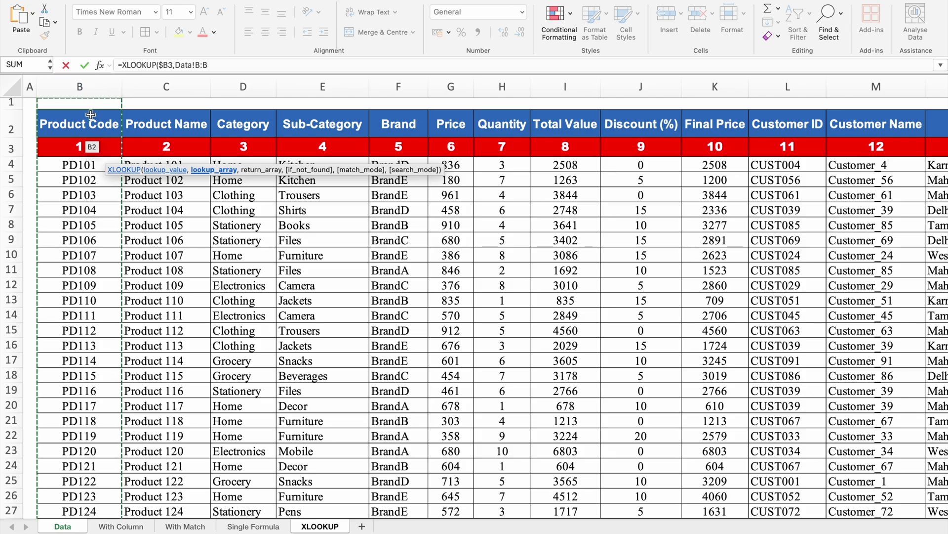
{"action": "key", "text": "F4"}
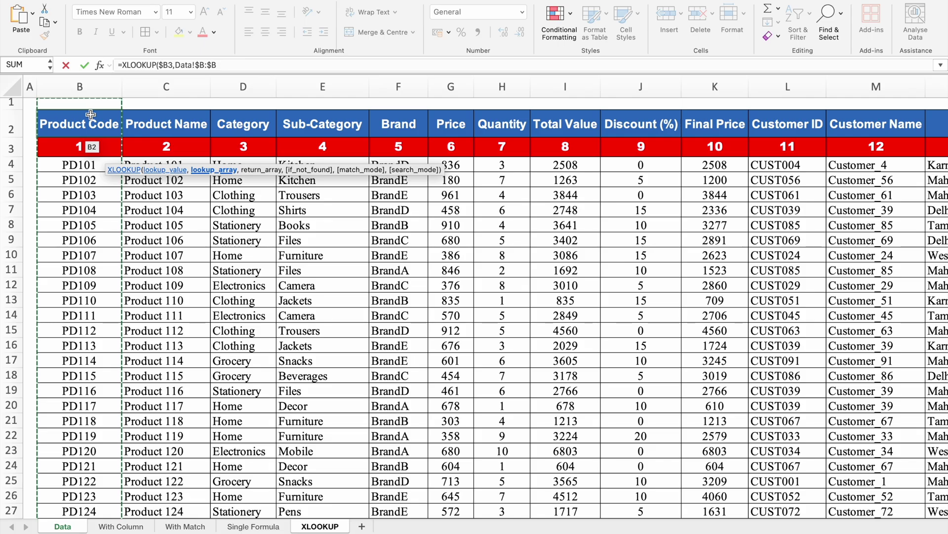
{"action": "type", "text": ","}
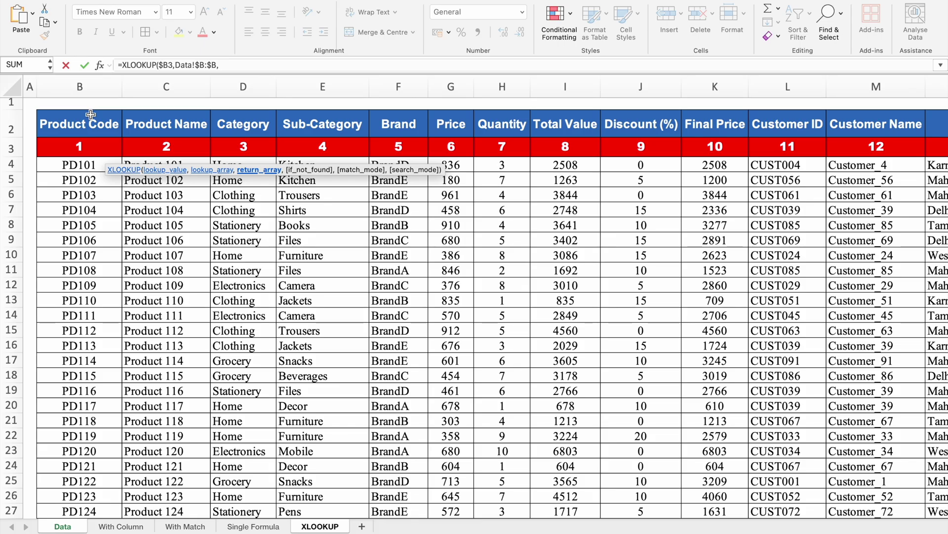
- Complete the XLOOKUP in C3 with the Data sheet's Product Name column, Data!C:C, as the relative return array
{"action": "left_click", "coordinate": [163, 86]}
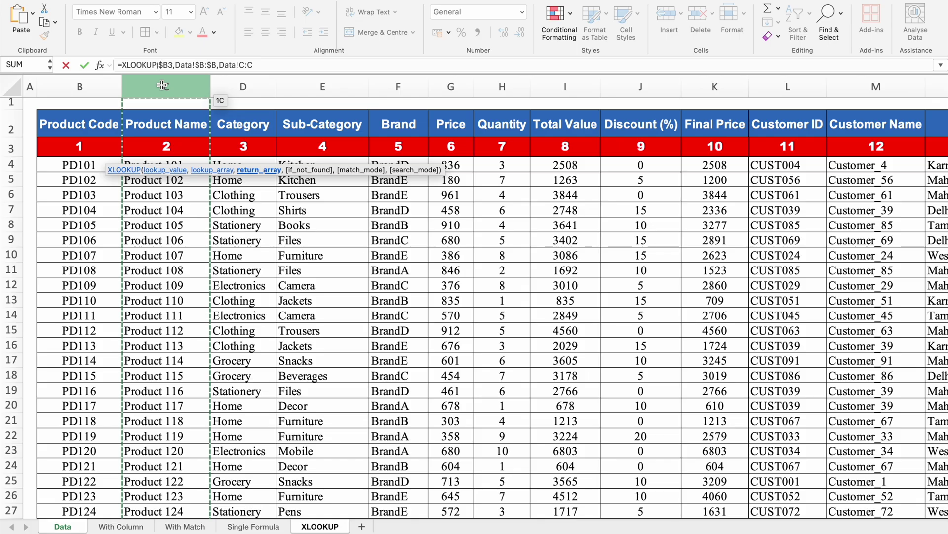
{"action": "type", "text": ")"}
{"action": "key", "text": "Return"}
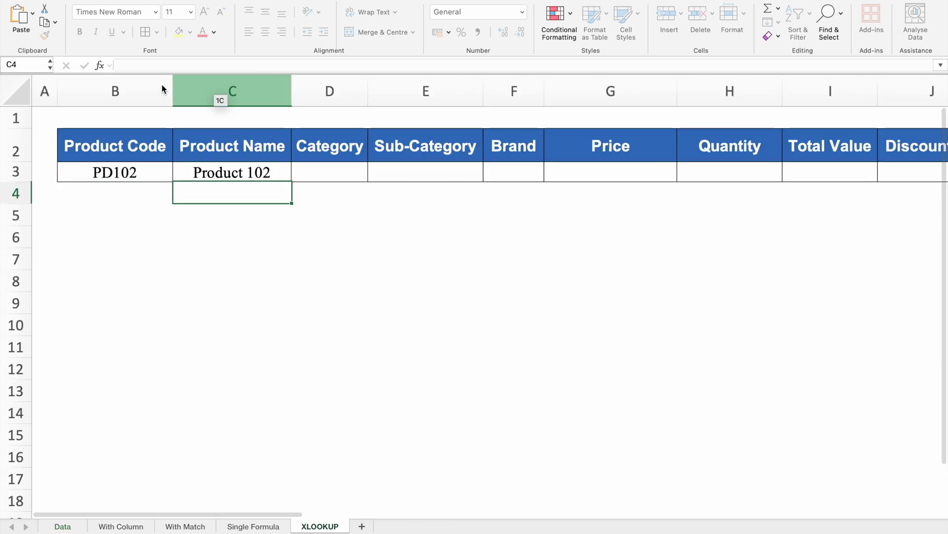
- Fill the C3 XLOOKUP formula across row 3 through the Remarks column, AA3
{"action": "key", "text": "Up"}
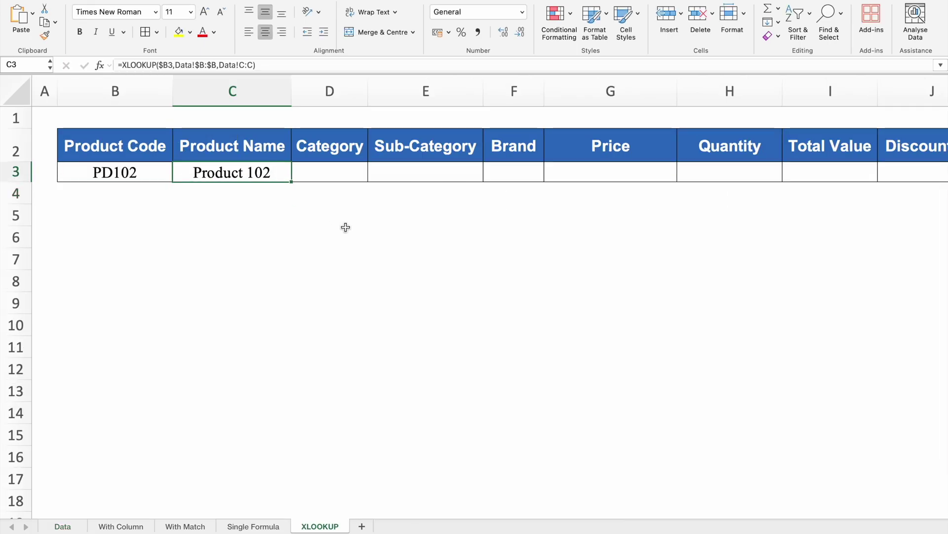
{"action": "left_click_drag", "start_coordinate": [291, 182], "coordinate": [899, 184]}
{"action": "left_click", "coordinate": [769, 237]}
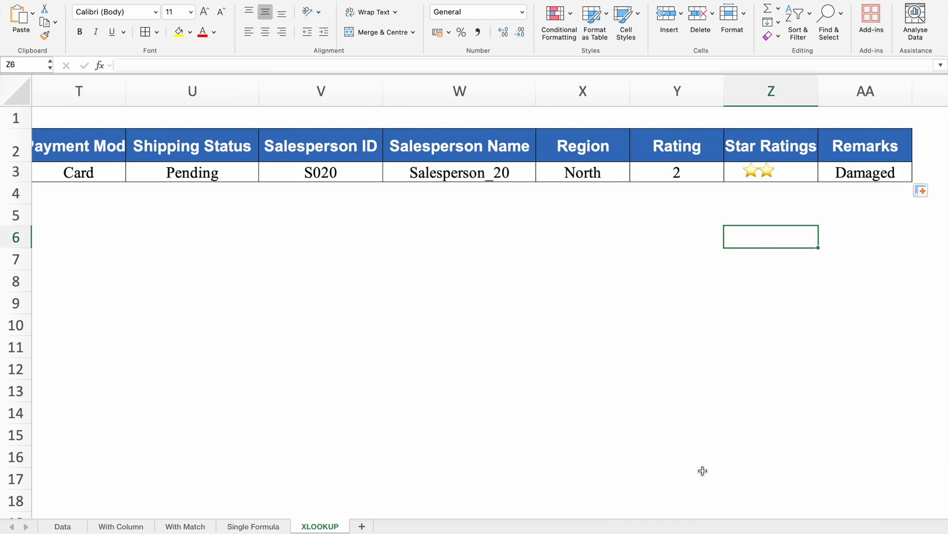
- Choose product code PD106 in B3 and extend the code series down to B14
{"action": "left_click_drag", "start_coordinate": [718, 514], "coordinate": [244, 474]}
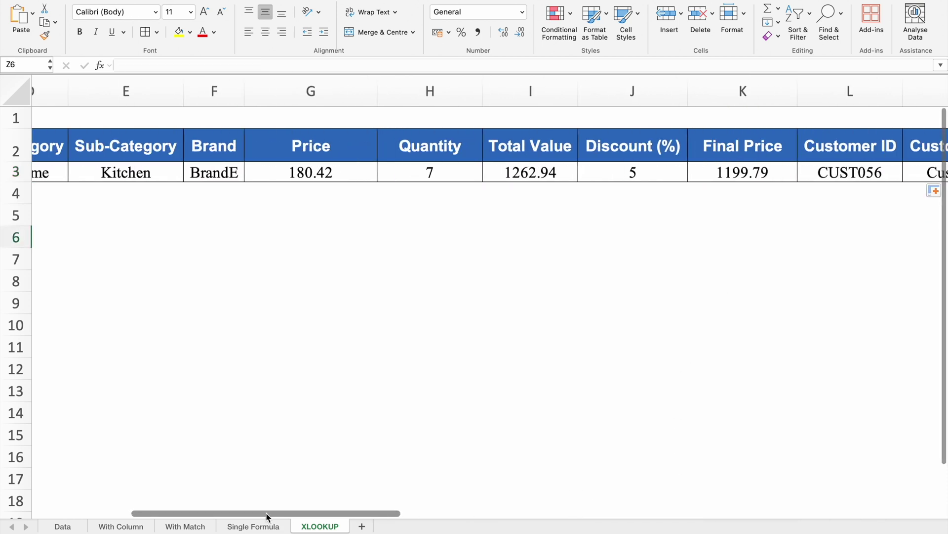
{"action": "left_click_drag", "start_coordinate": [269, 512], "coordinate": [173, 513]}
{"action": "left_click", "coordinate": [171, 173]}
{"action": "left_click", "coordinate": [178, 175]}
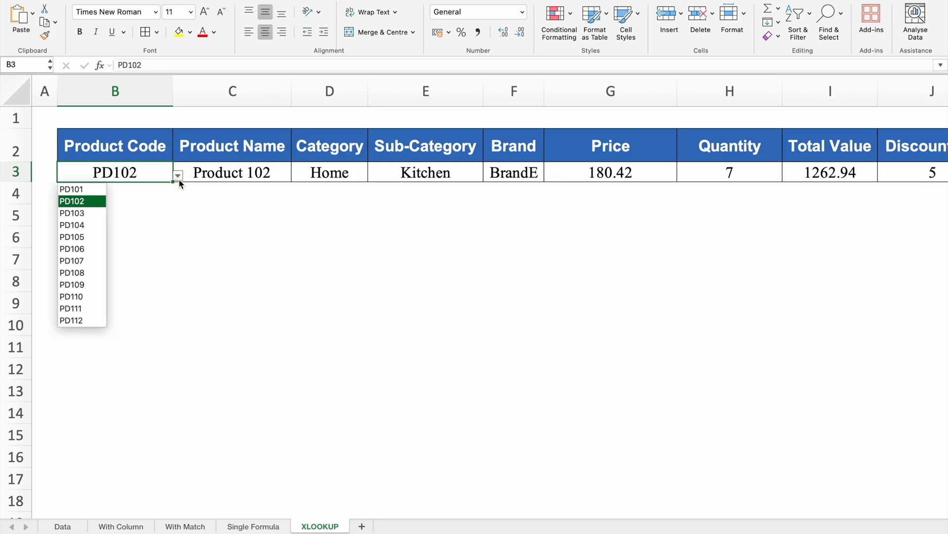
{"action": "left_click", "coordinate": [82, 248]}
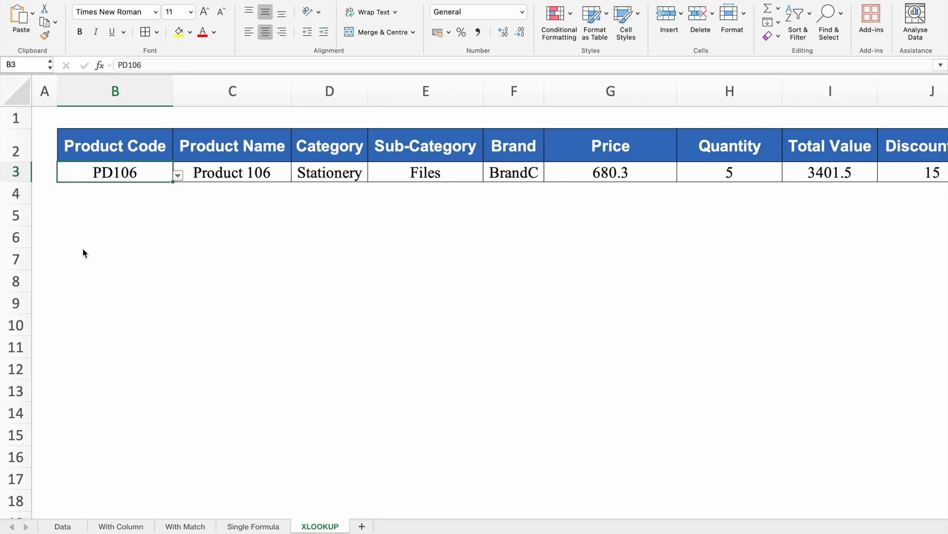
{"action": "left_click_drag", "start_coordinate": [172, 181], "coordinate": [180, 424]}
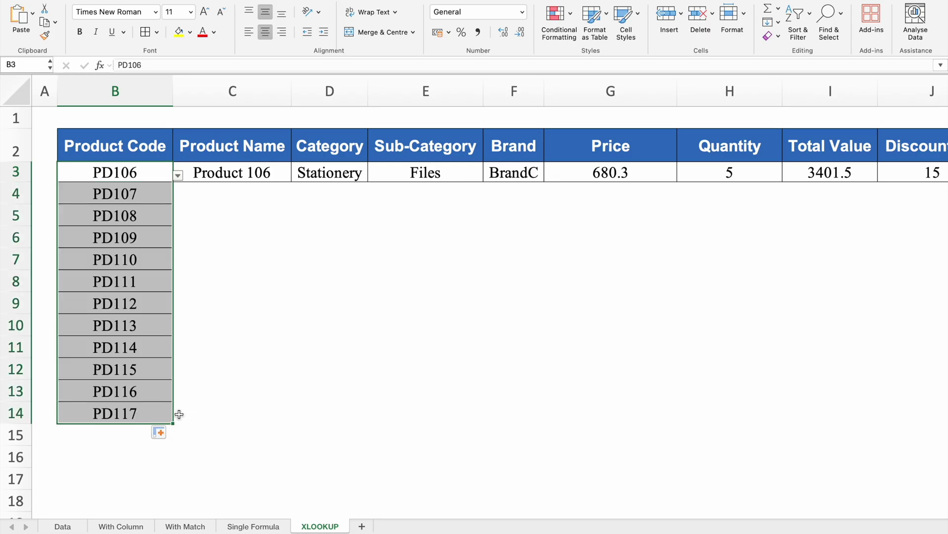
- Fill the XLOOKUP formulas in C3:AA3 down to row 14
{"action": "left_click", "coordinate": [219, 173]}
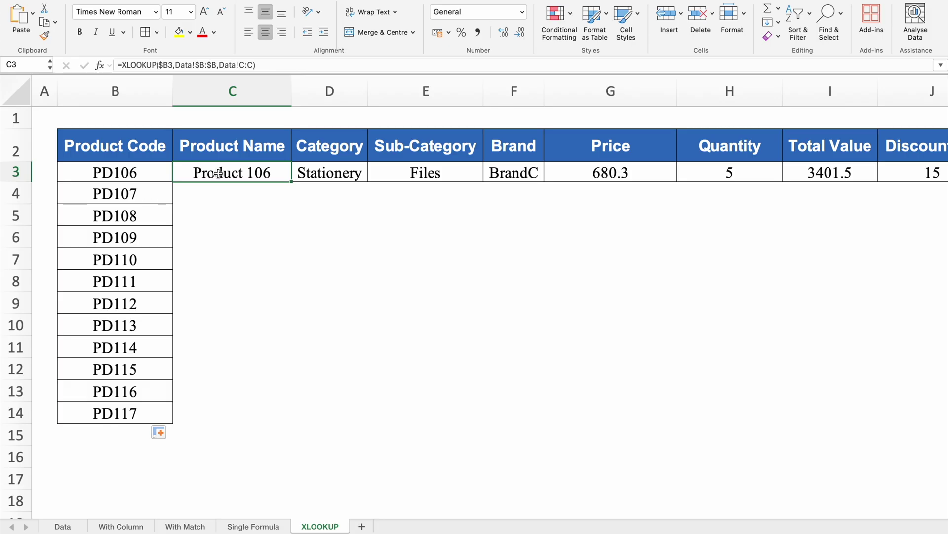
{"action": "key", "text": "ctrl+shift+Right"}
{"action": "left_click_drag", "start_coordinate": [912, 182], "coordinate": [925, 424]}
{"action": "left_click_drag", "start_coordinate": [879, 516], "coordinate": [277, 514]}
{"action": "left_click", "coordinate": [280, 459]}
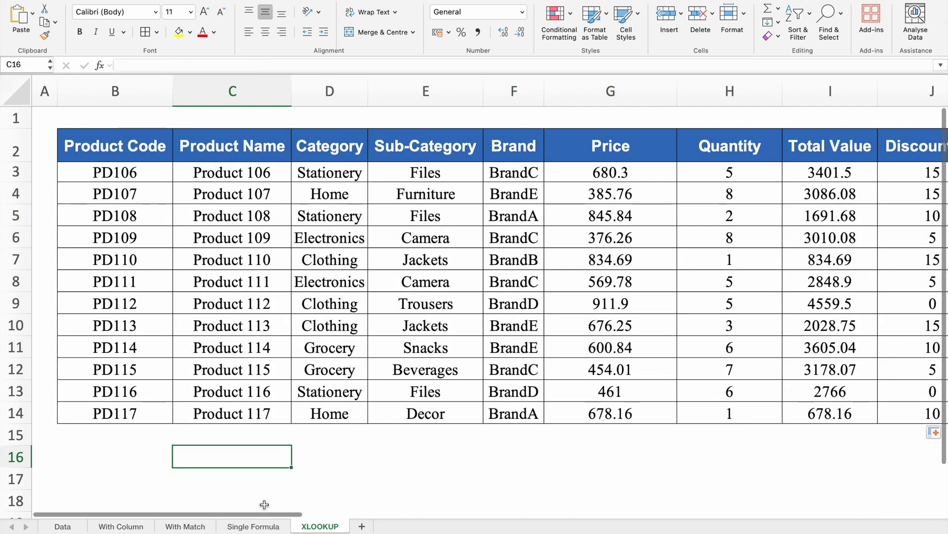
{"action": "left_click_drag", "start_coordinate": [250, 514], "coordinate": [2, 508]}
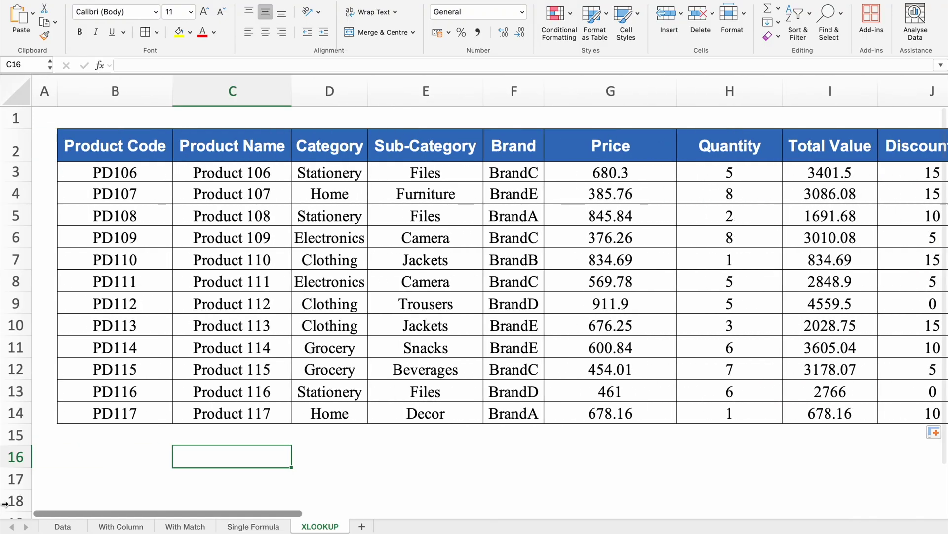
{"action": "left_click", "coordinate": [124, 444]}
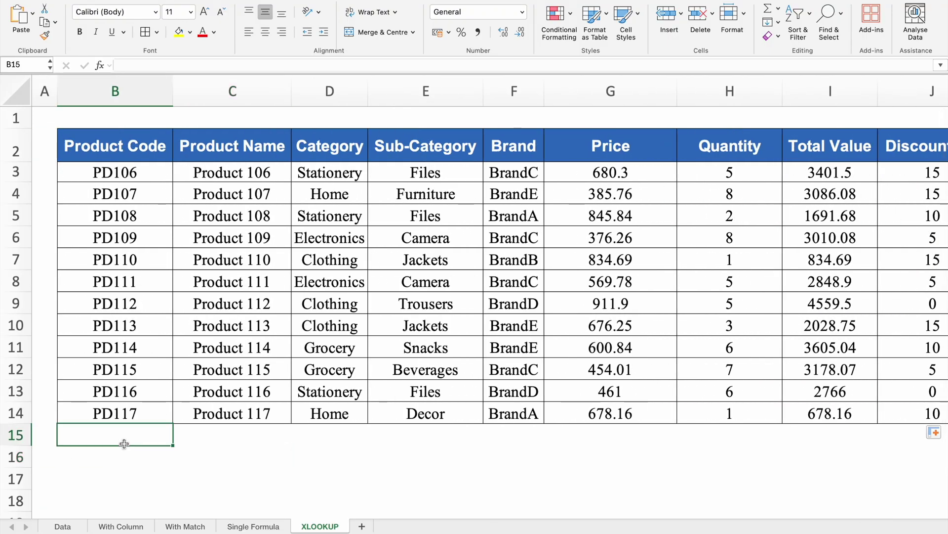
{"action": "left_click", "coordinate": [121, 526]}
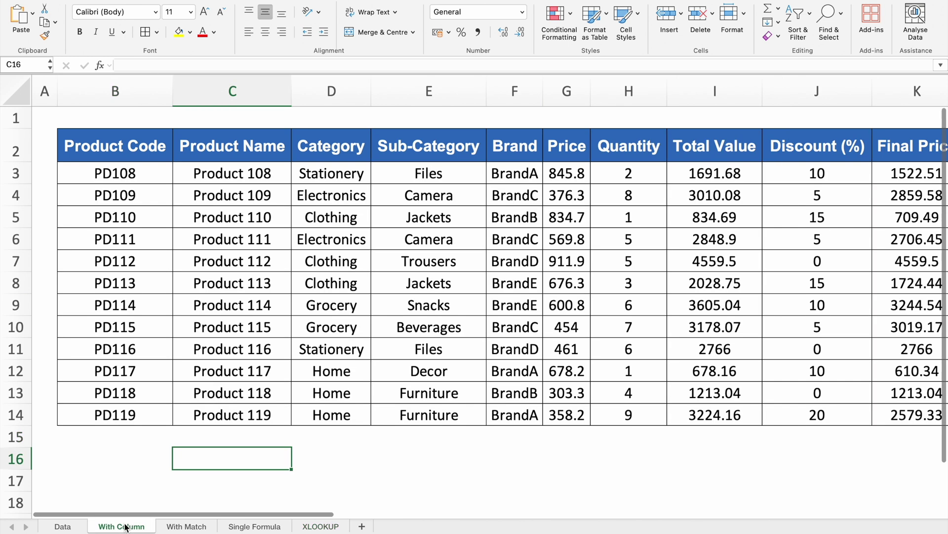
{"action": "left_click", "coordinate": [181, 526]}
{"action": "left_click", "coordinate": [253, 527]}
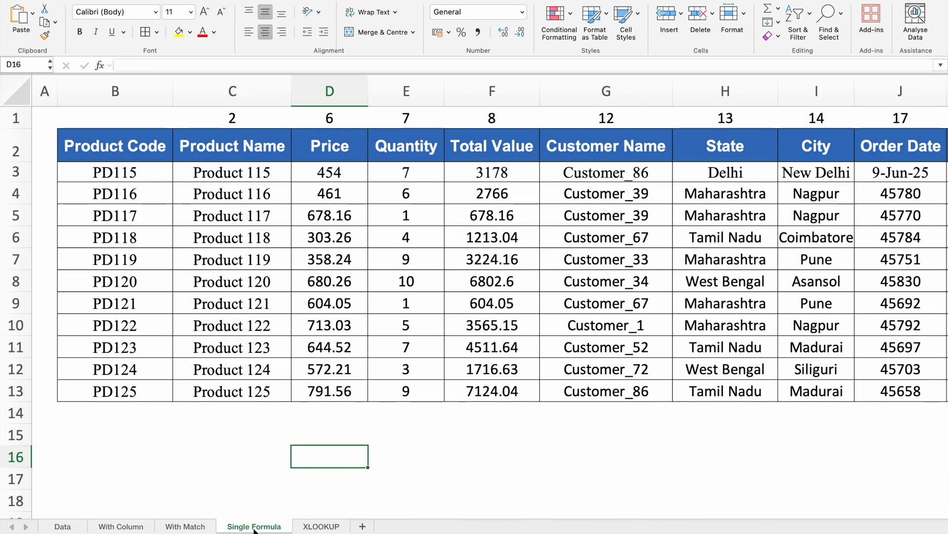
{"action": "left_click", "coordinate": [333, 528]}
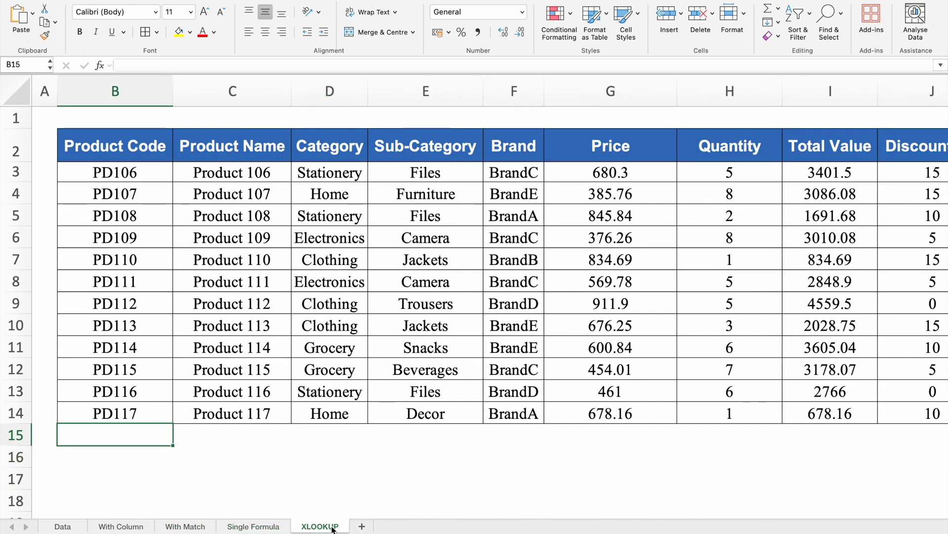